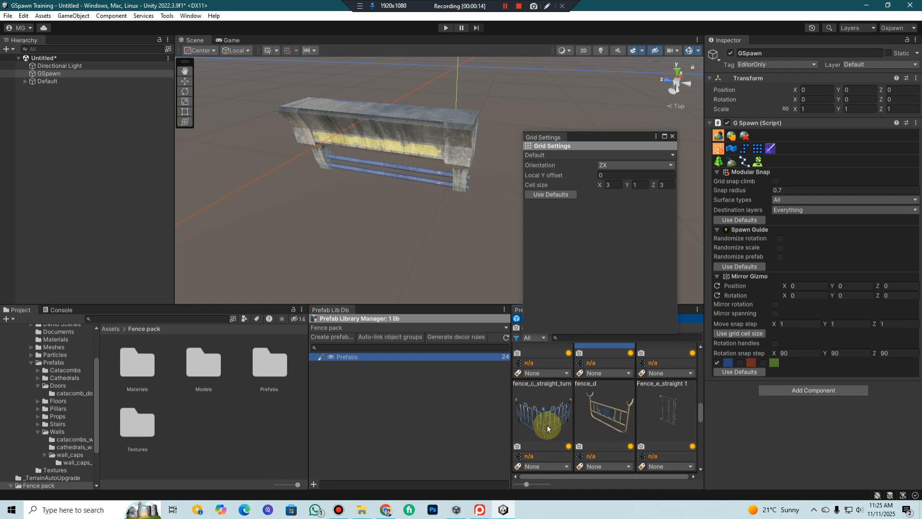
Erase the concrete fence piece from the scene with the 2D erase brush
scroll(547, 428, down, 1)
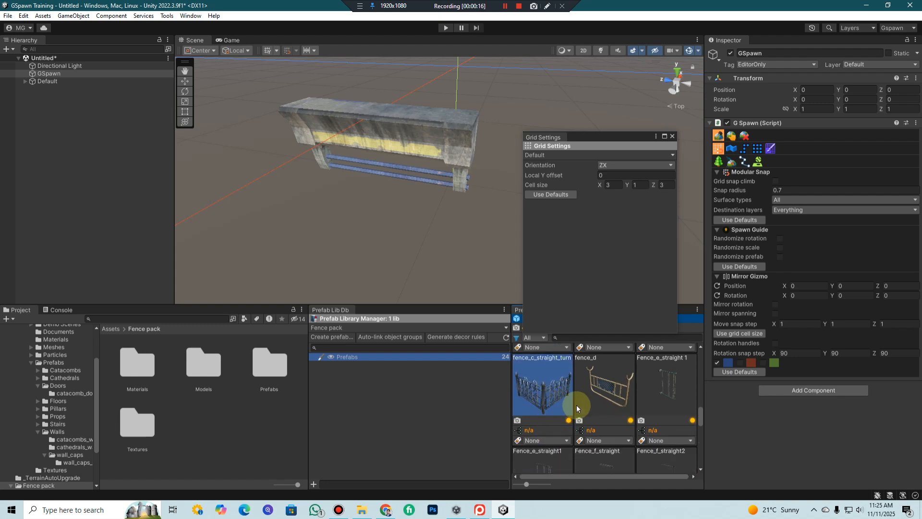
scroll(576, 406, up, 4)
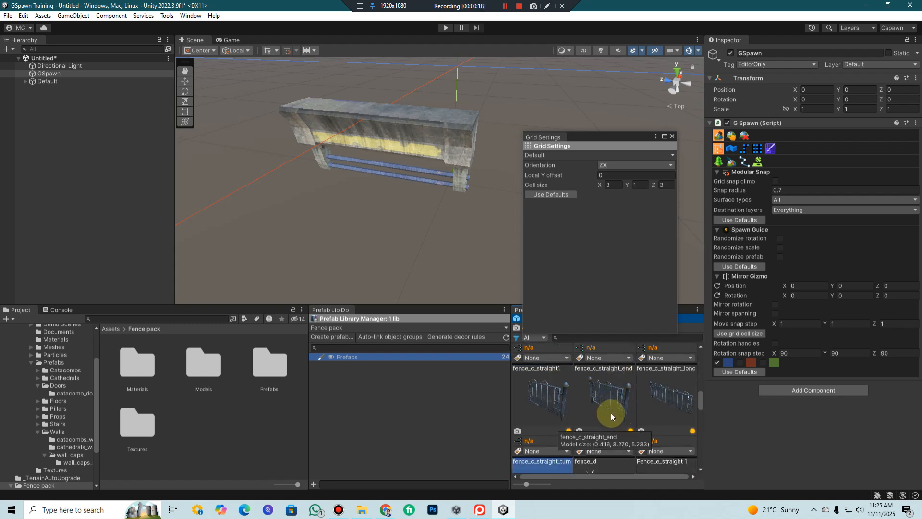
scroll(563, 411, down, 3)
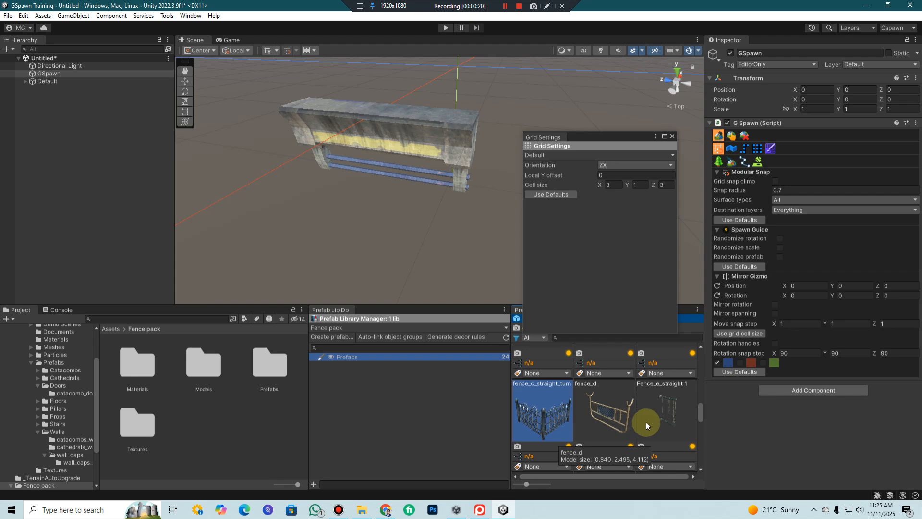
scroll(408, 134, down, 3)
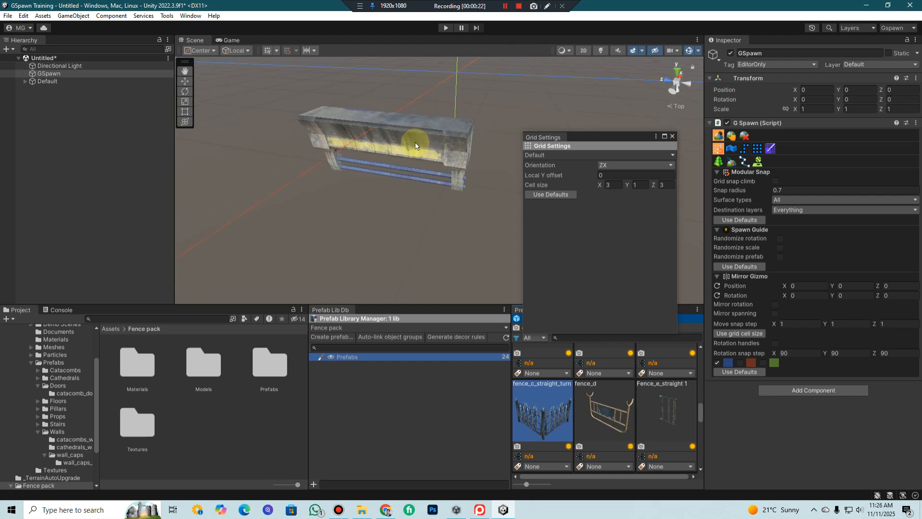
click(744, 135)
click(404, 142)
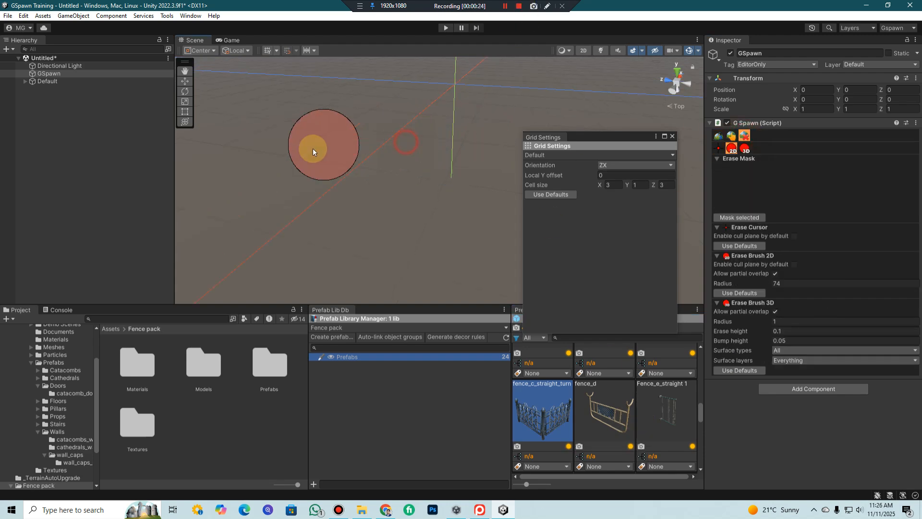
Close Grid Settings and place a fence_c_straight1 prefab at position (-9, 0, 9) with Modular Snap spawning
click(719, 136)
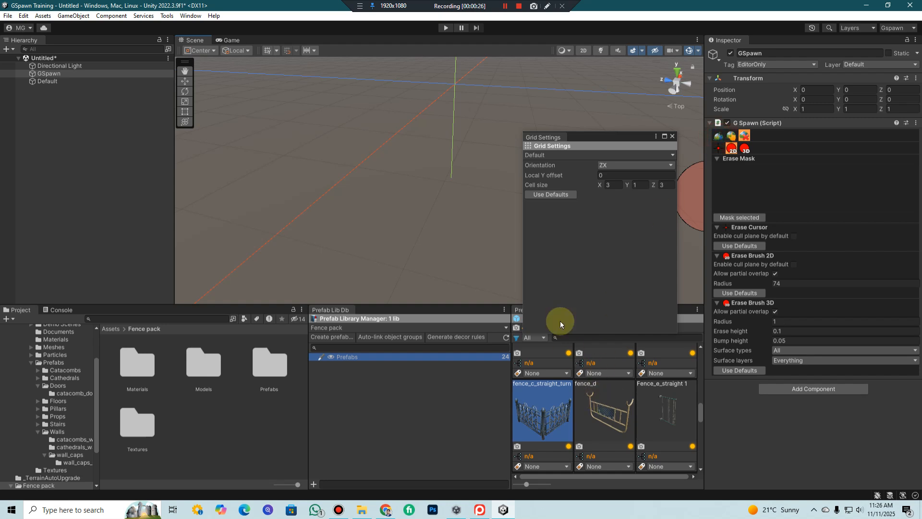
click(672, 137)
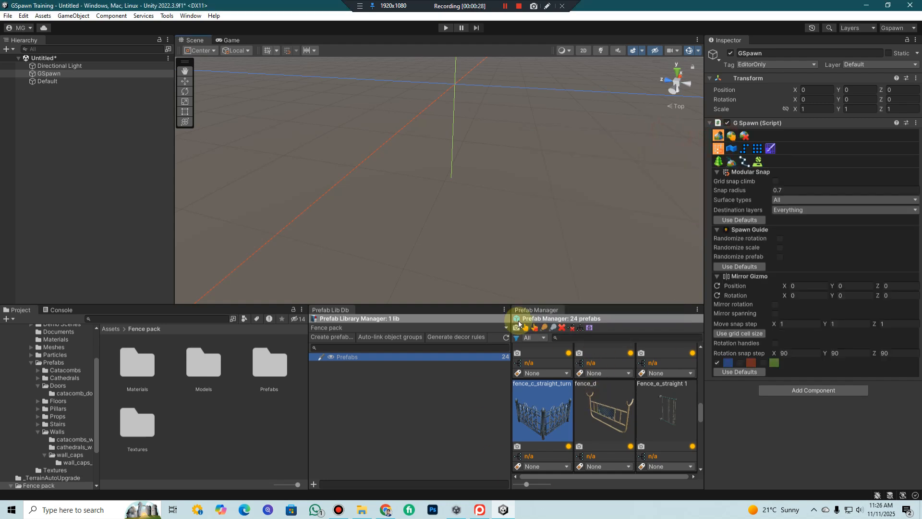
middle_drag(634, 181, 611, 166)
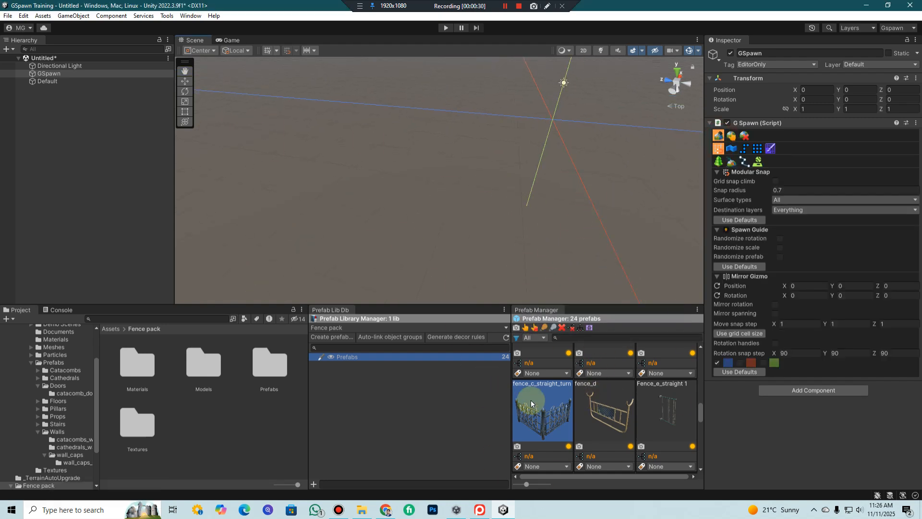
scroll(626, 425, up, 3)
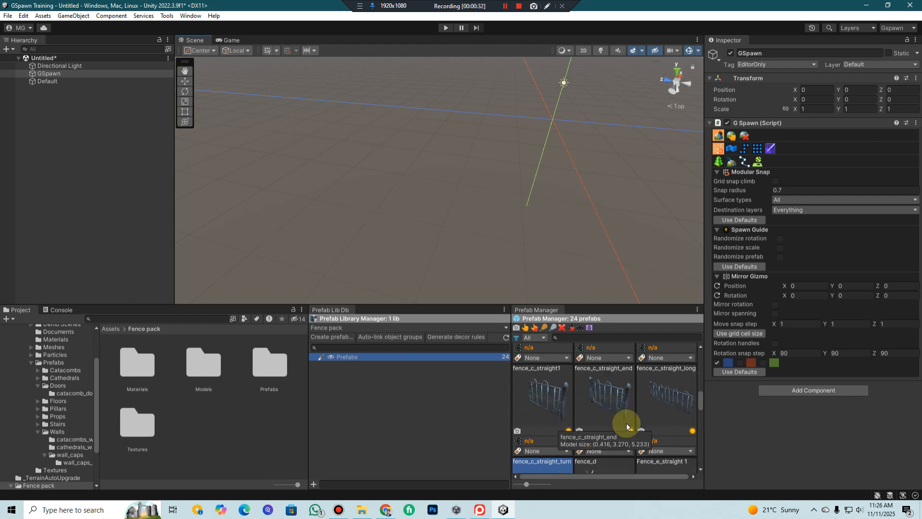
click(551, 395)
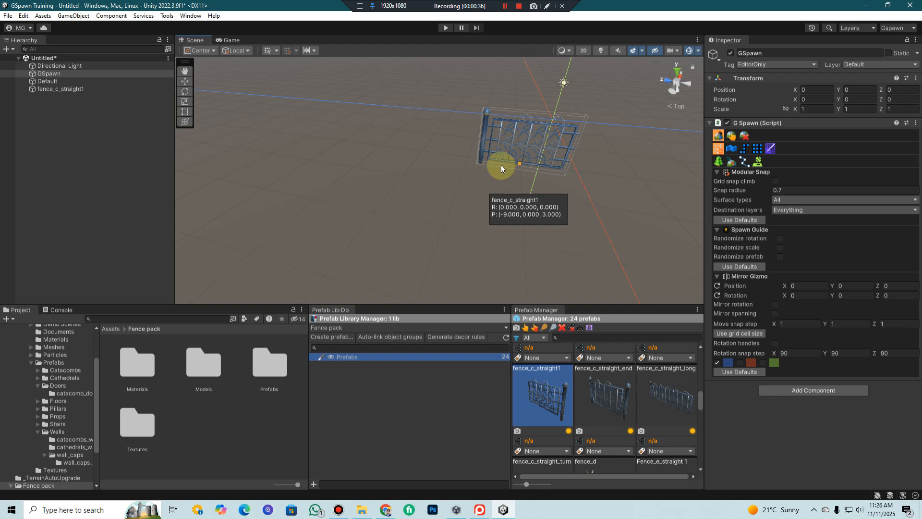
click(447, 157)
middle_drag(447, 156, 575, 139)
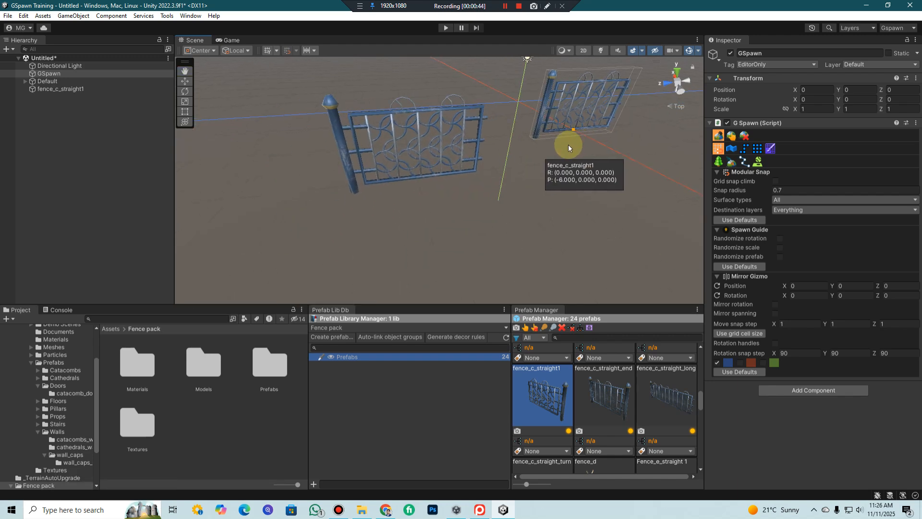
middle_drag(560, 173, 557, 194)
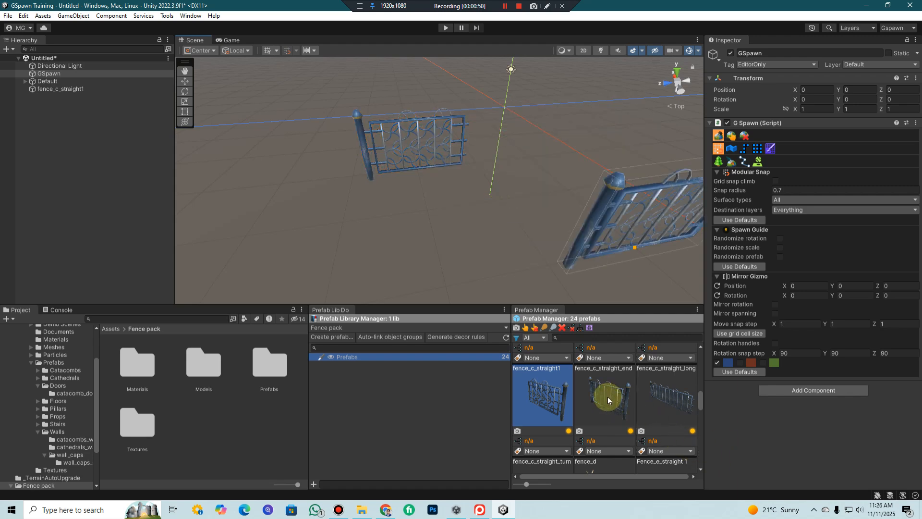
Leave GSpawn spawning, select the placed fence_c_straight1 in the scene and switch to the top view
key(alt+r)
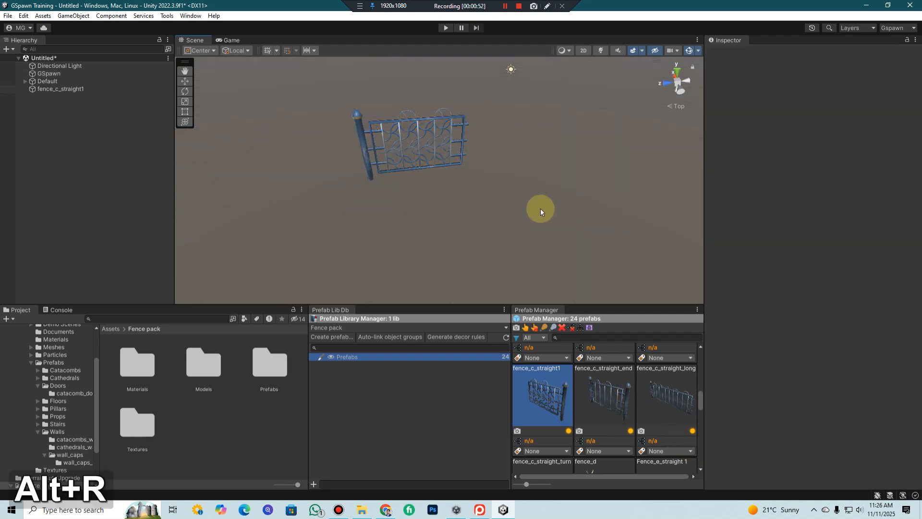
click(374, 140)
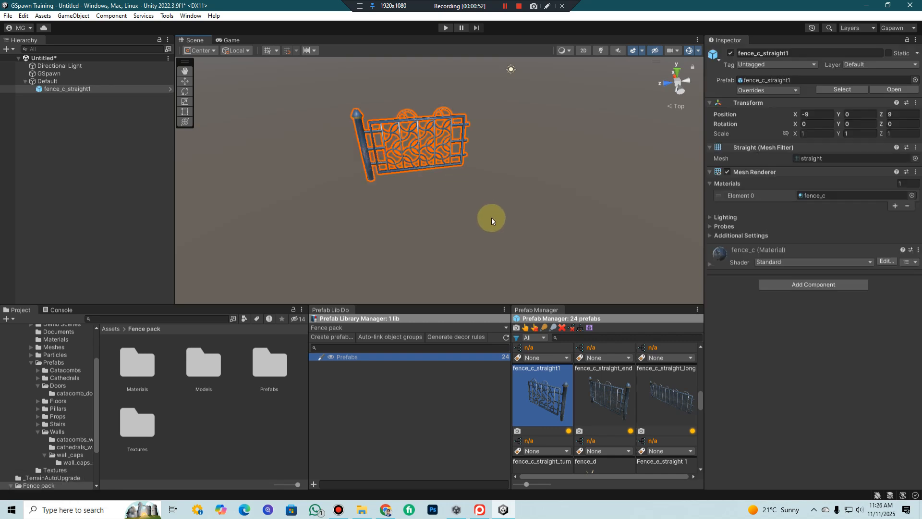
click(569, 429)
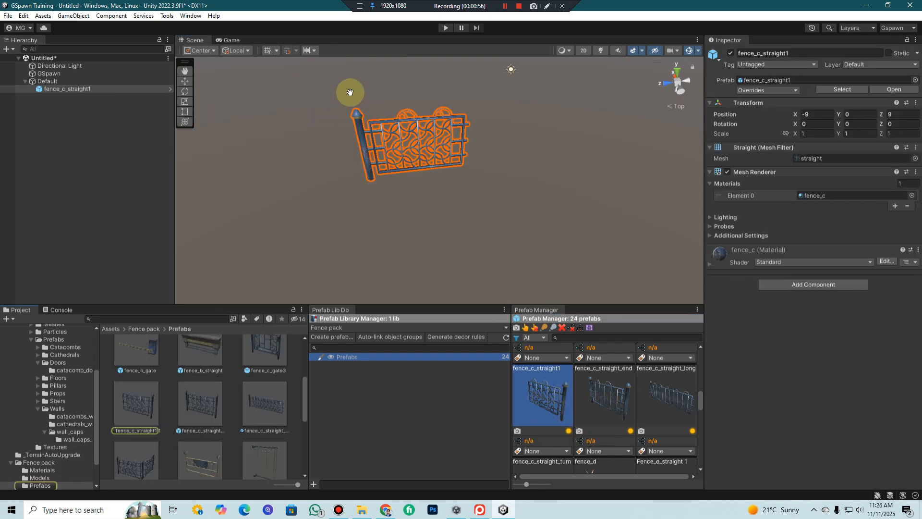
middle_drag(333, 98, 342, 109)
middle_drag(407, 134, 430, 158)
scroll(431, 160, up, 2)
right_drag(556, 196, 528, 164)
middle_drag(532, 206, 491, 154)
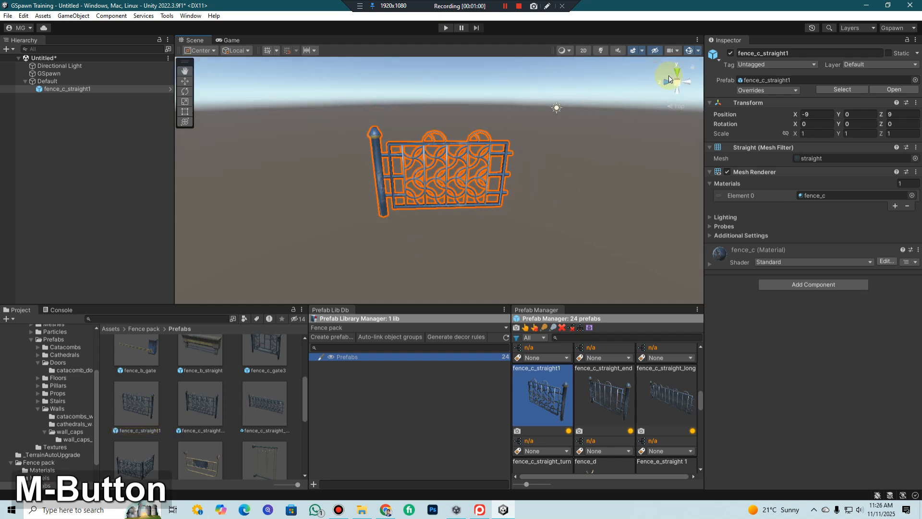
click(676, 73)
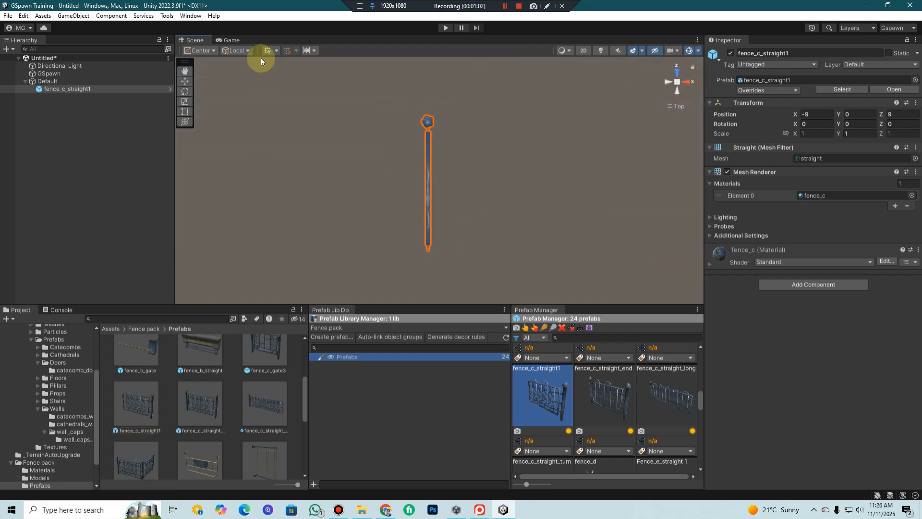
Move the selected fence across the ground plane to about X -10.05, Z 12.46
middle_drag(418, 129, 486, 177)
mouse_move(451, 151)
middle_down()
mouse_move(451, 110)
mouse_move(434, 98)
mouse_move(457, 169)
mouse_move(449, 107)
mouse_move(454, 149)
middle_up()
scroll(460, 177, down, 2)
key(w)
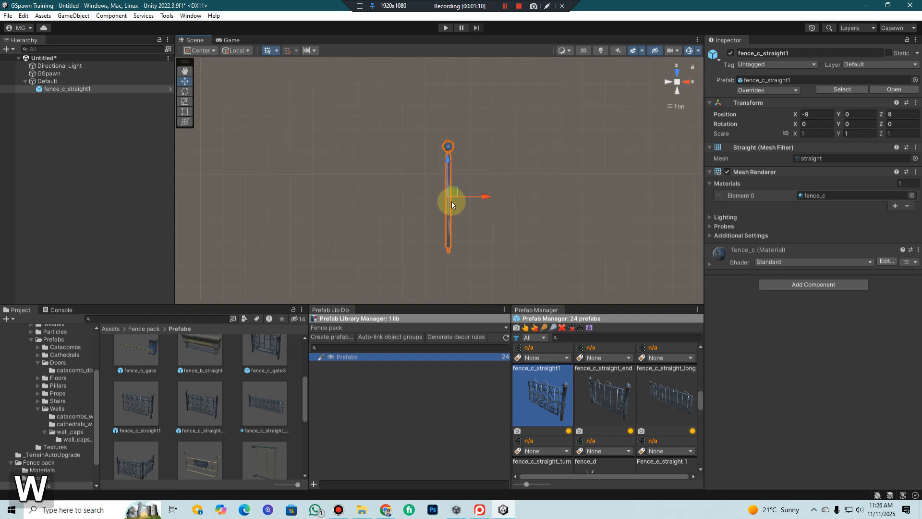
drag(451, 194, 428, 119)
click(670, 82)
click(676, 81)
right_drag(416, 122, 447, 164)
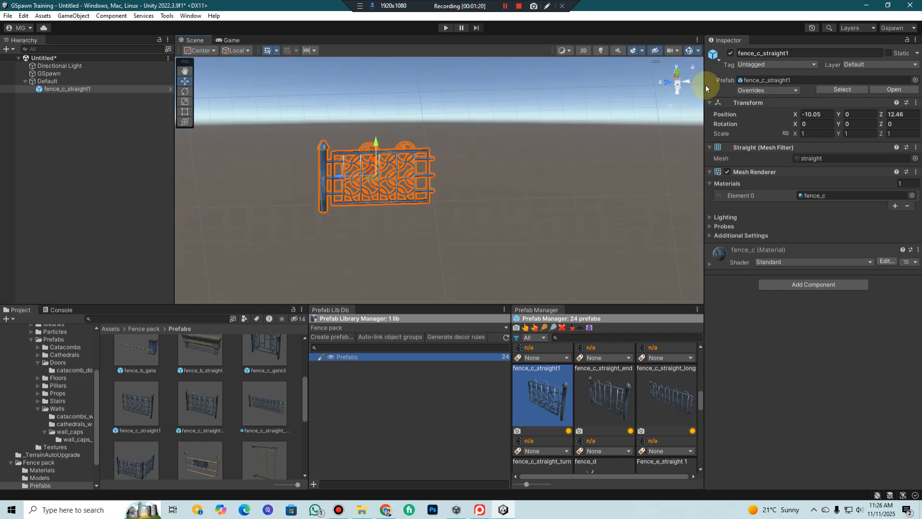
Return to the top view and nudge the fence to about X -10.04, Z 12.47
click(678, 77)
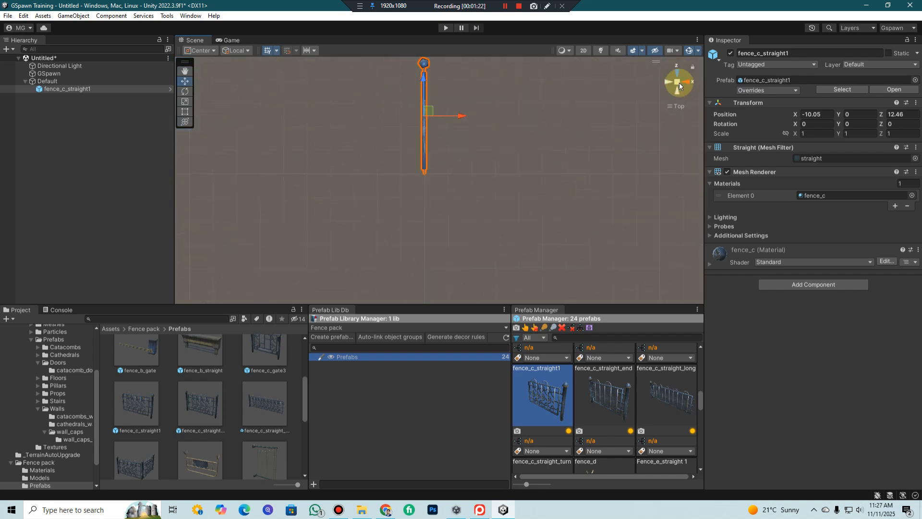
middle_drag(480, 113, 490, 86)
scroll(486, 117, up, 2)
scroll(476, 137, up, 5)
drag(462, 132, 463, 131)
scroll(452, 134, up, 1)
middle_drag(452, 133, 451, 159)
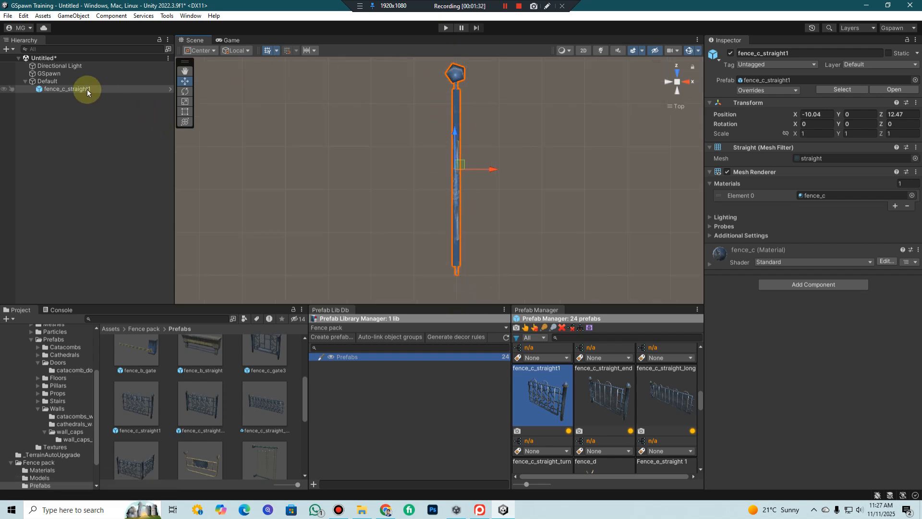
Unpack the fence_c_straight1 prefab instance and place it at the scene root, outside the Default object
right_click(54, 90)
mouse_move(115, 217)
click(197, 290)
click(84, 166)
Open the New Prefabs folder under Assets in the project files
click(110, 328)
click(255, 432)
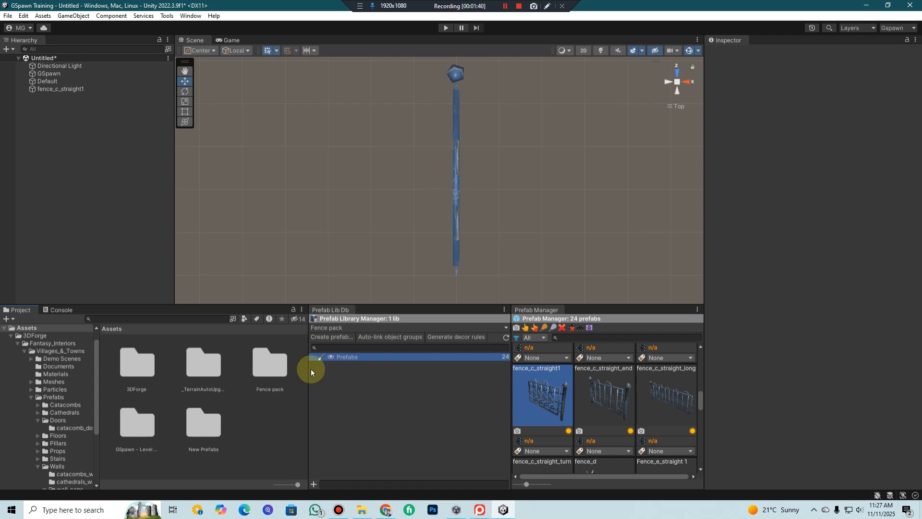
double_click(200, 422)
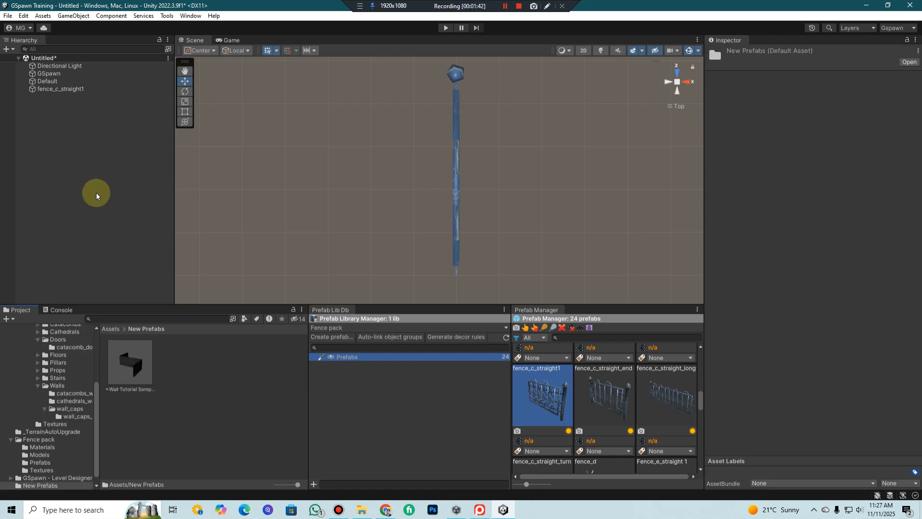
click(64, 88)
middle_drag(610, 154, 576, 182)
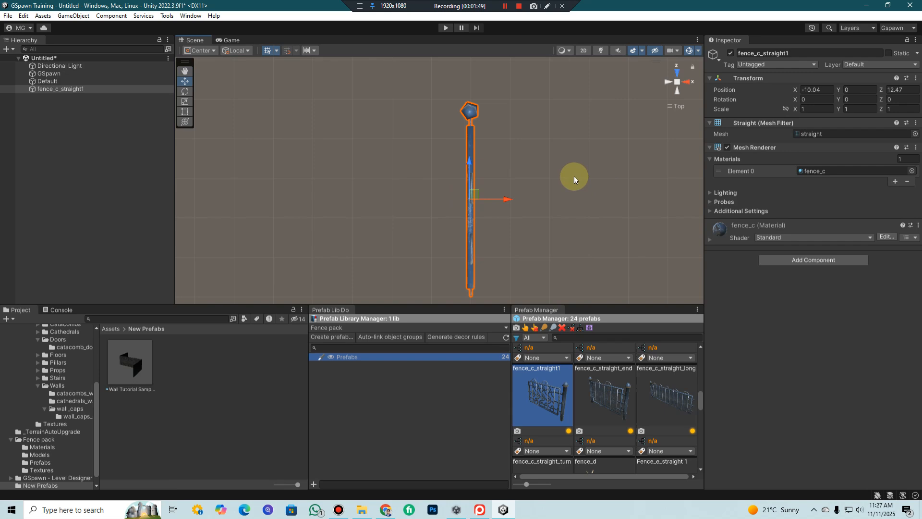
middle_drag(564, 169, 551, 145)
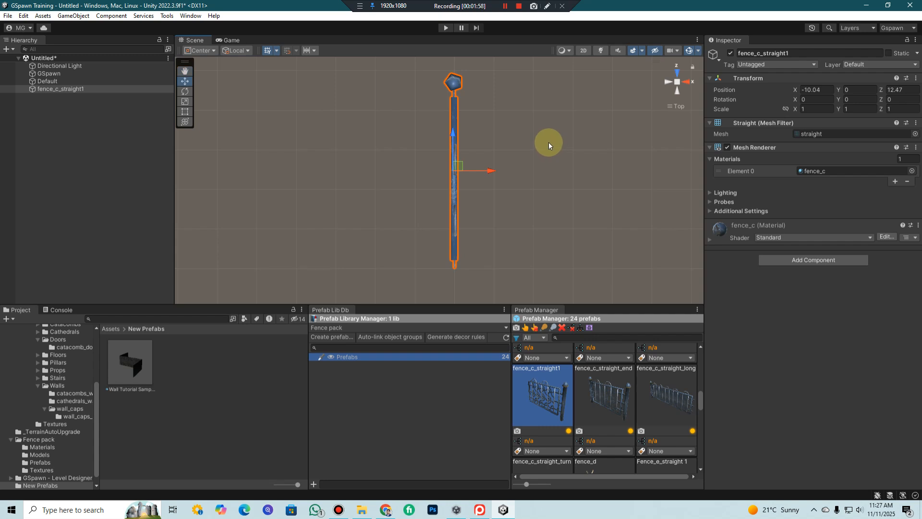
scroll(578, 250, down, 1)
scroll(648, 410, down, 3)
scroll(650, 411, up, 3)
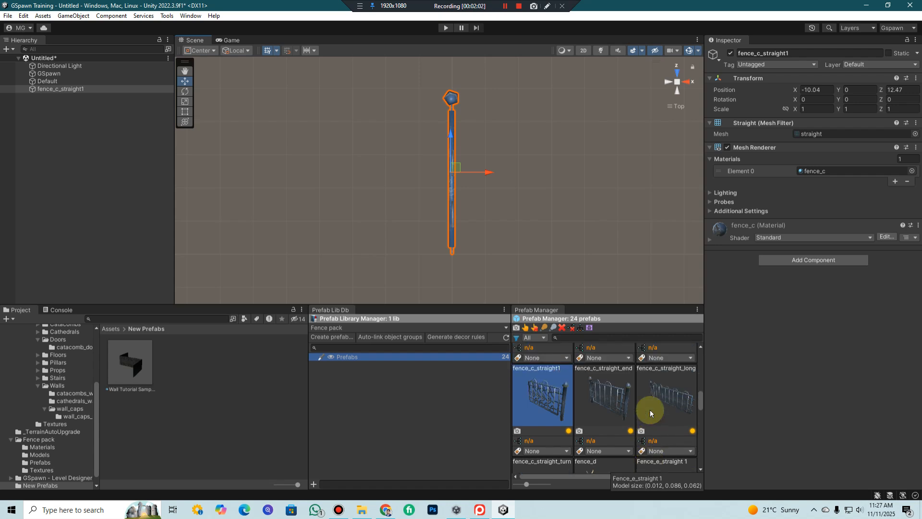
middle_drag(444, 188, 422, 181)
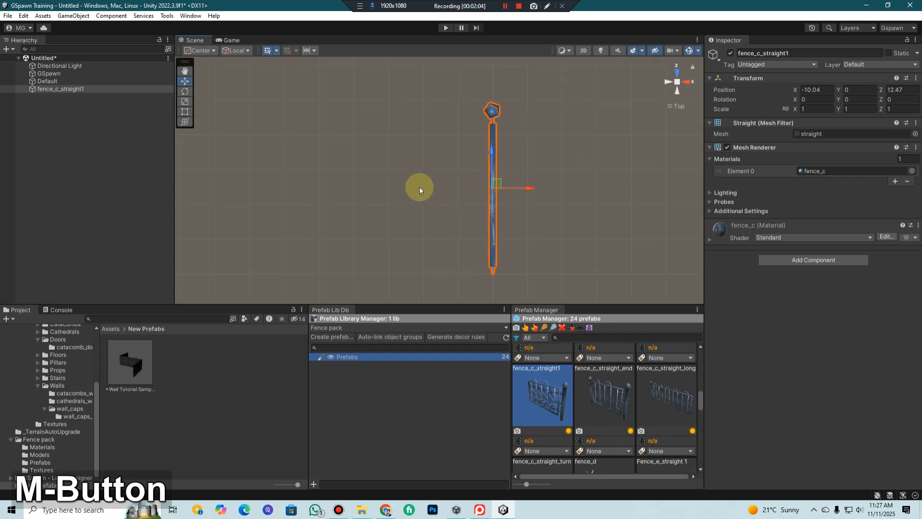
Create an empty game object at the scene root, trying a position reset on it and undoing that reset
click(31, 106)
right_click(31, 106)
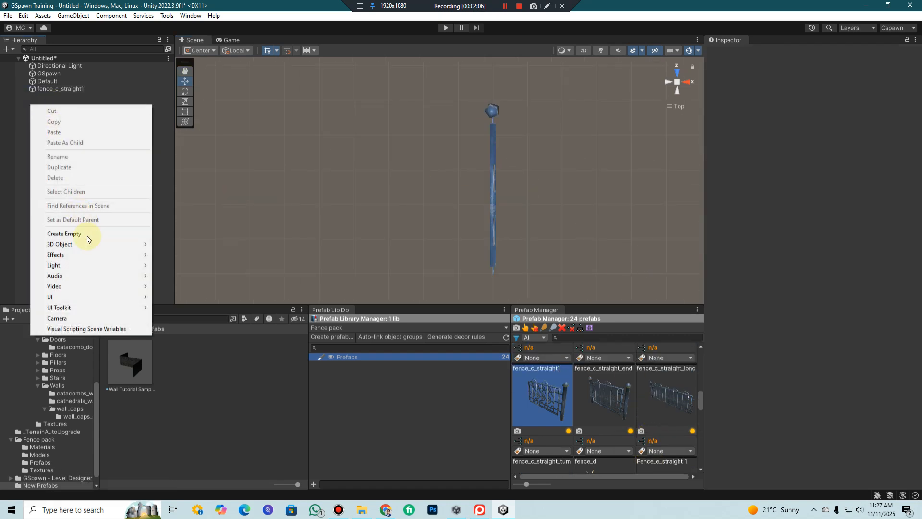
click(87, 235)
click(912, 81)
click(889, 90)
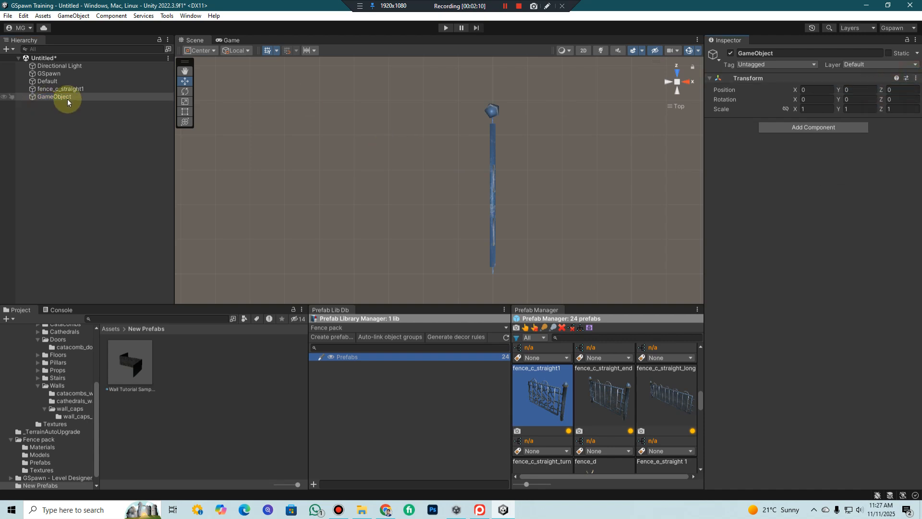
key(ctrl+z)
Parent fence_c_straight1 to the empty GameObject and reset the GameObject's position to 0, 0, 0
drag(61, 89, 61, 100)
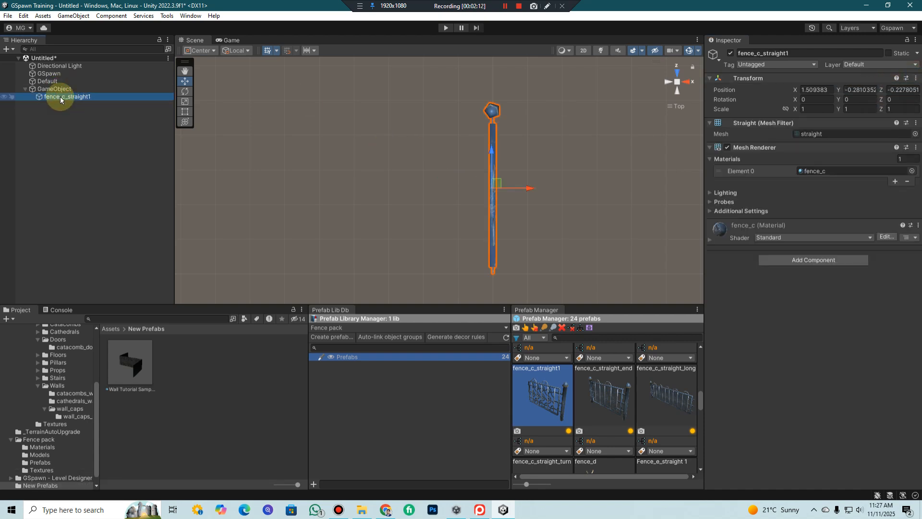
click(55, 89)
click(916, 77)
click(899, 89)
Move the fence out of GameObject to the scene root and frame the GameObject to compare their positions
click(59, 96)
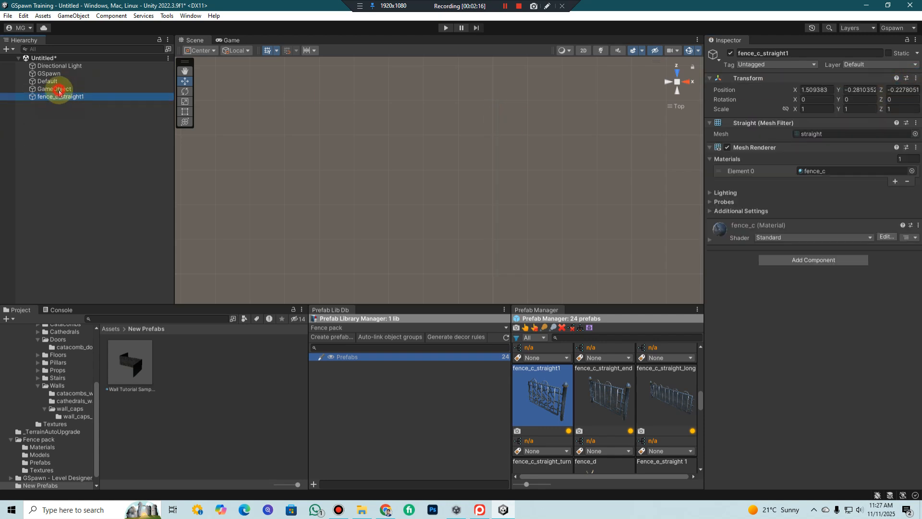
double_click(54, 89)
scroll(518, 184, up, 4)
middle_drag(546, 158, 511, 144)
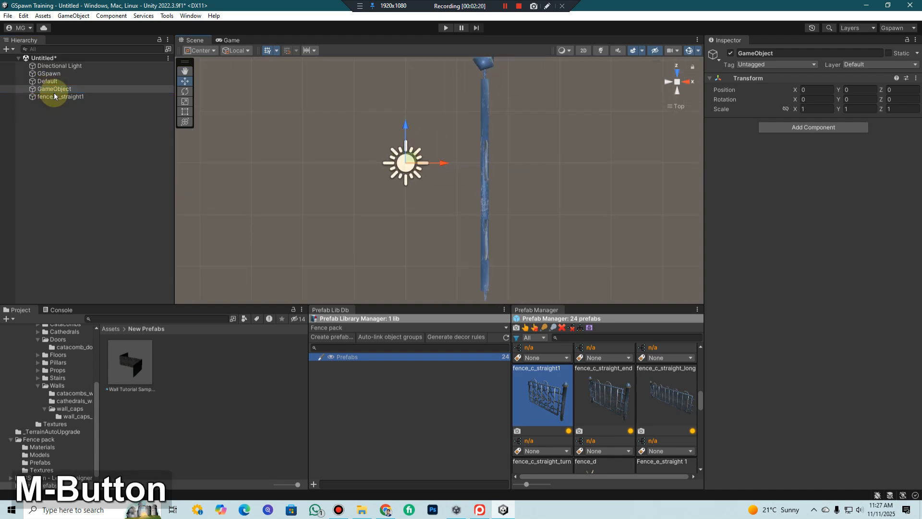
click(85, 96)
scroll(331, 166, down, 2)
middle_drag(331, 167, 277, 160)
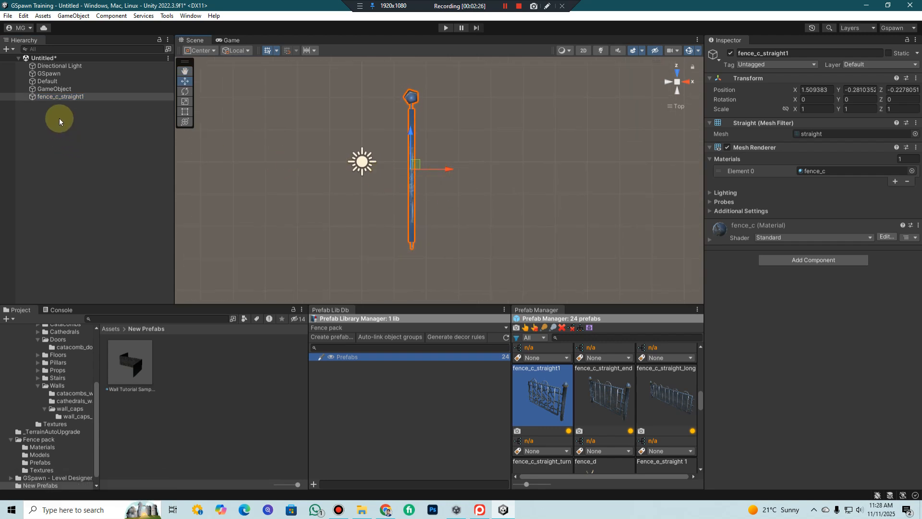
click(51, 96)
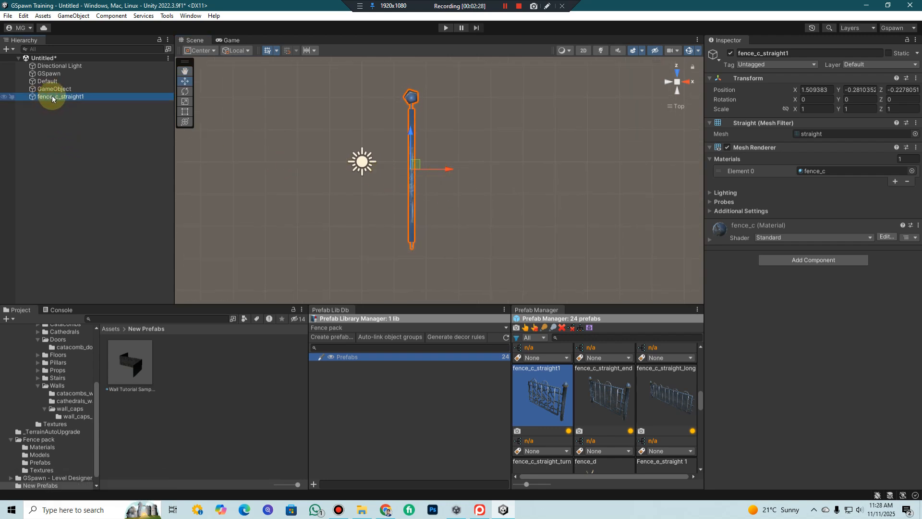
scroll(356, 134, up, 3)
middle_drag(355, 135, 388, 127)
Rename the empty GameObject at the origin as MiddleStraight
click(68, 89)
click(819, 54)
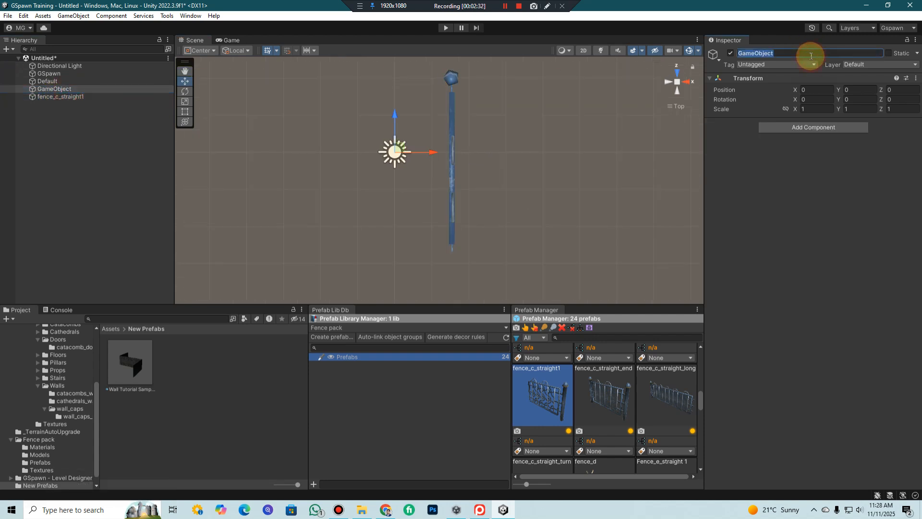
text(Mi)
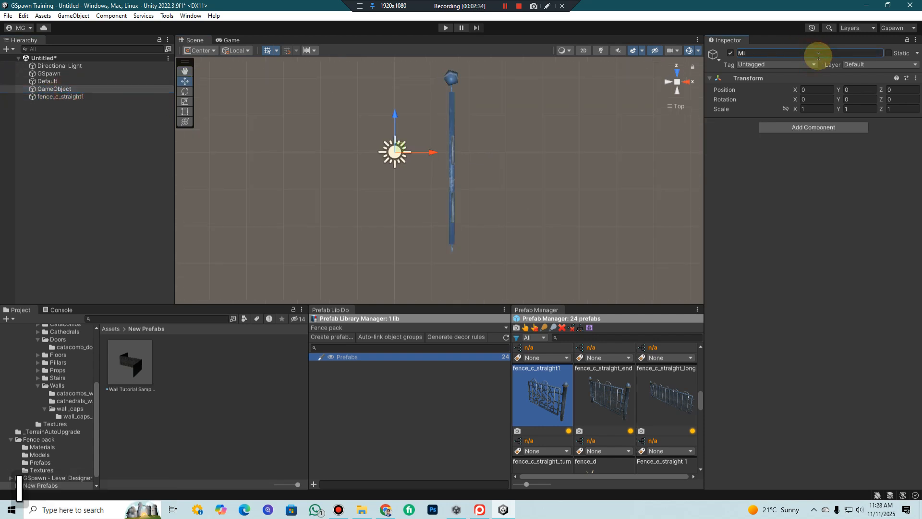
text(ddle)
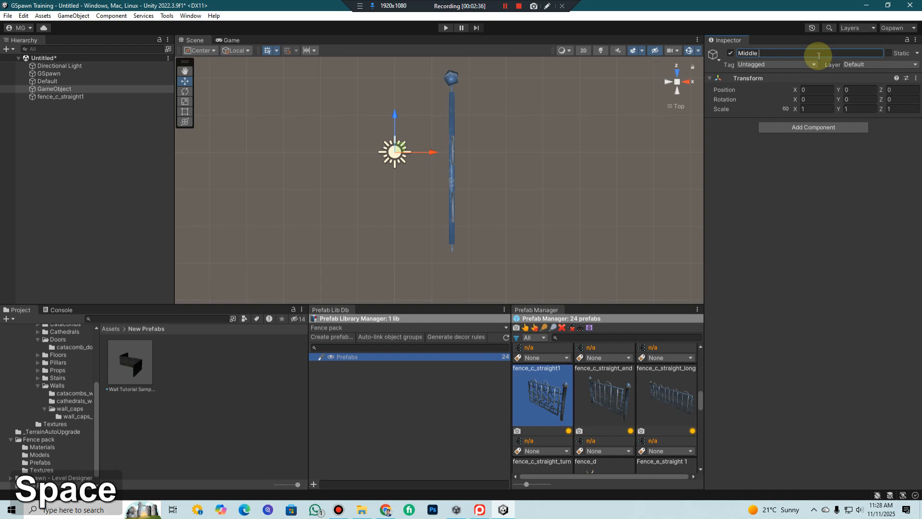
key(BackSpace)
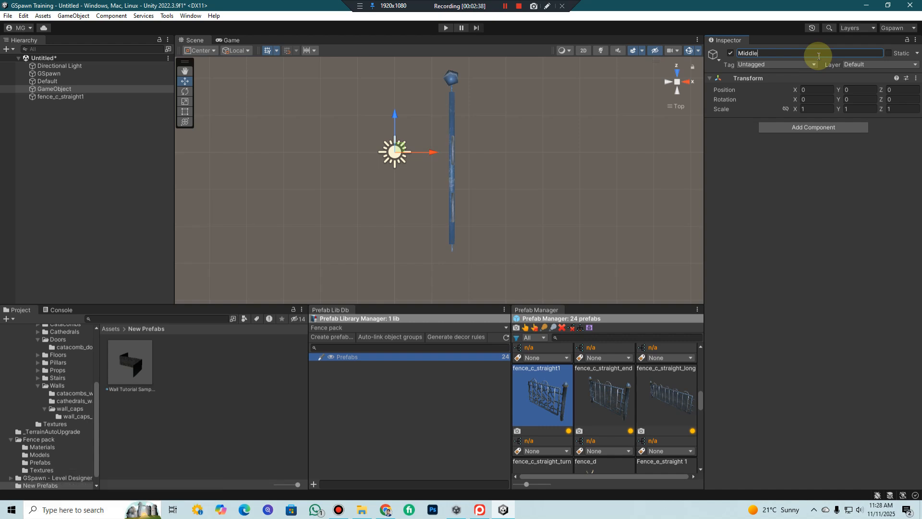
text(Wal)
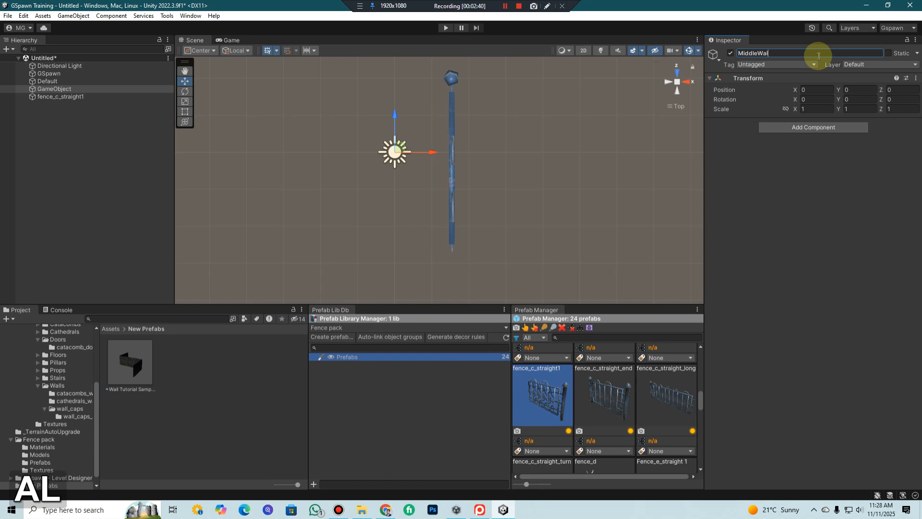
key(BackSpace)
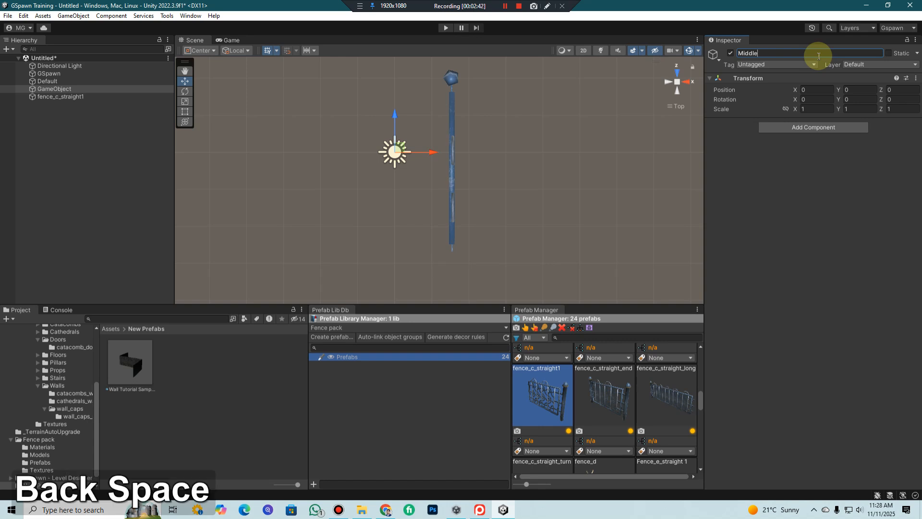
text(Straight)
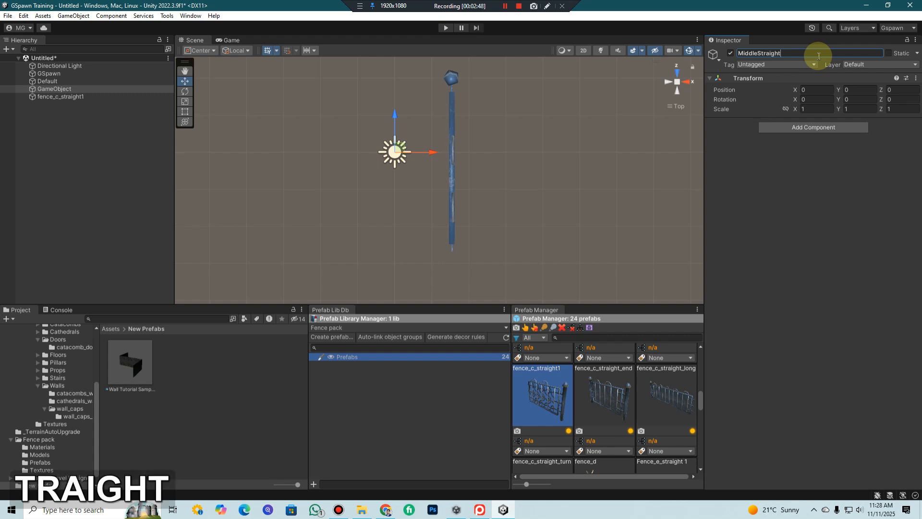
key(Return)
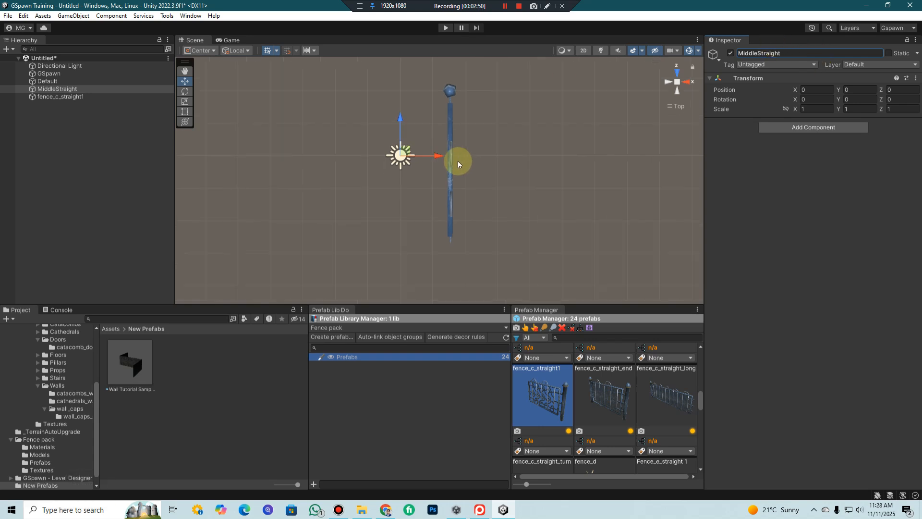
Hide the scene gizmos and move fence_c_straight1 to about X -0.03, Z 2.47 so its lower end meets the origin
middle_drag(460, 160, 454, 186)
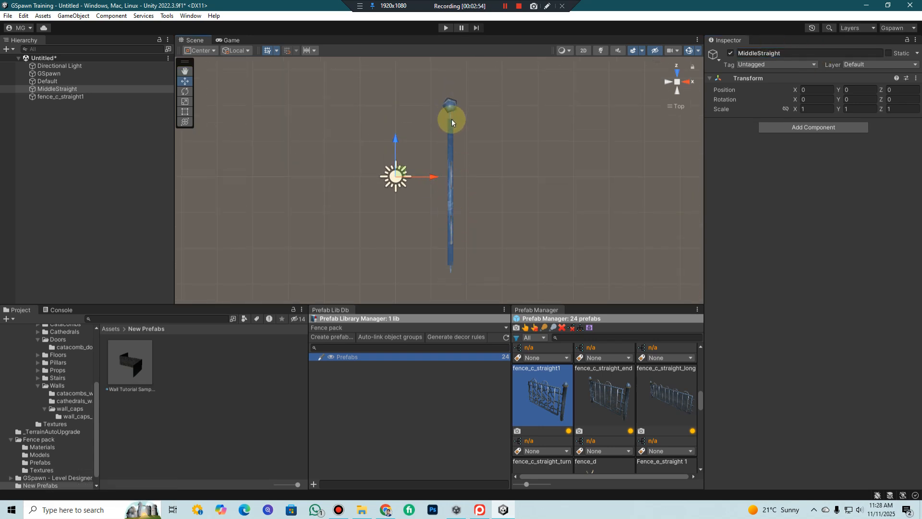
click(78, 96)
drag(454, 181, 399, 85)
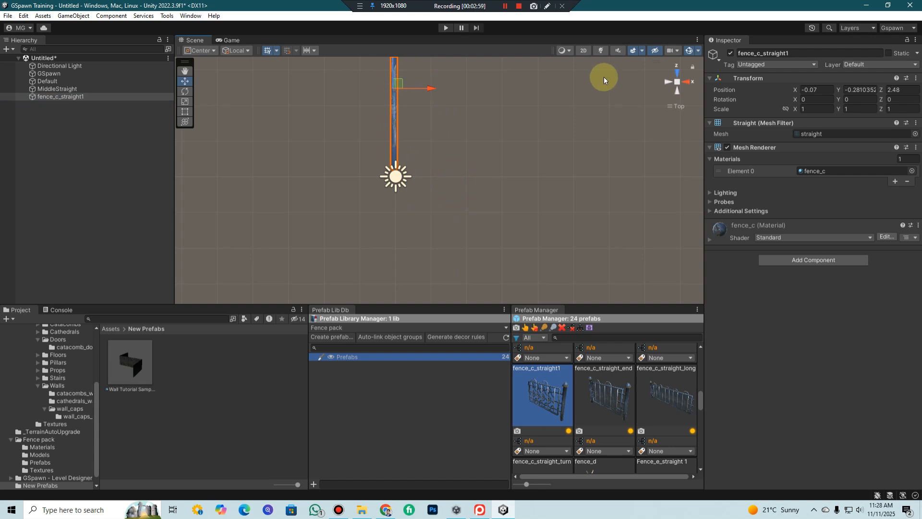
click(689, 51)
middle_drag(428, 125, 415, 109)
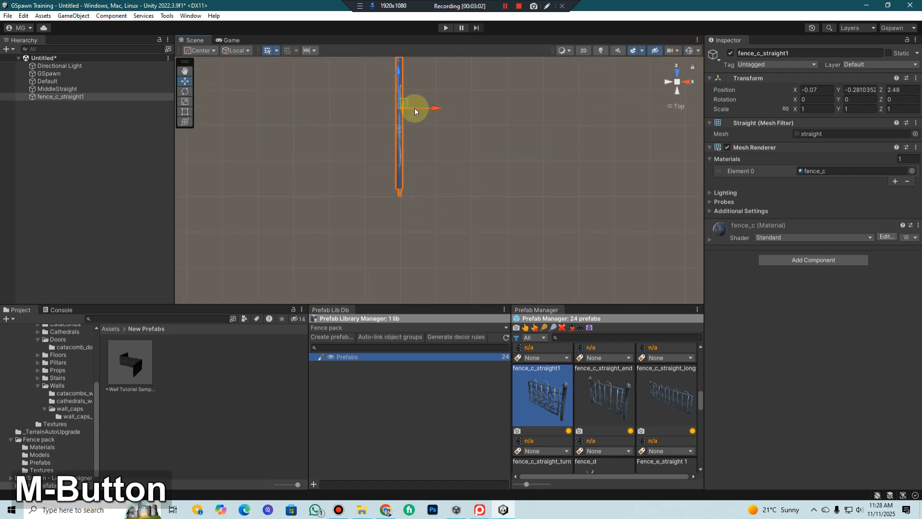
drag(408, 103, 406, 103)
middle_drag(432, 123, 433, 181)
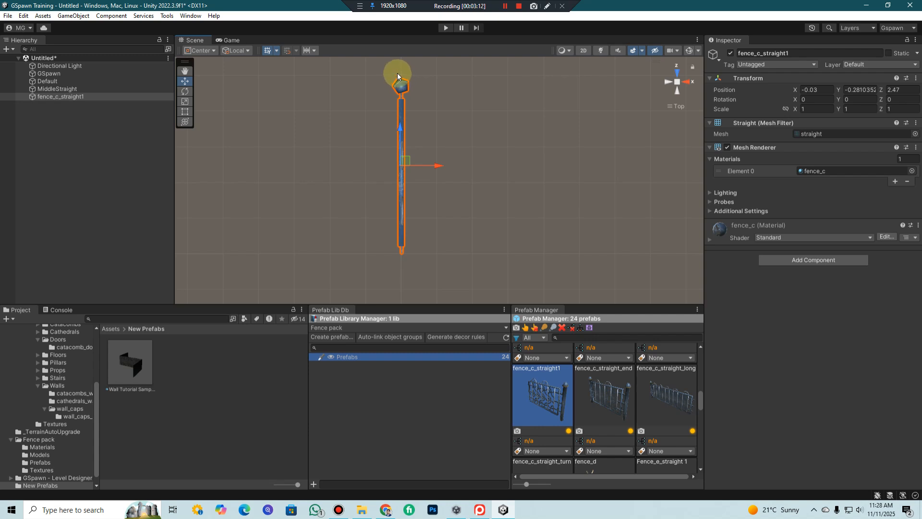
Set the position of fence_c_straight1 to X 0, Y 0, Z 2.5
scroll(621, 416, down, 2)
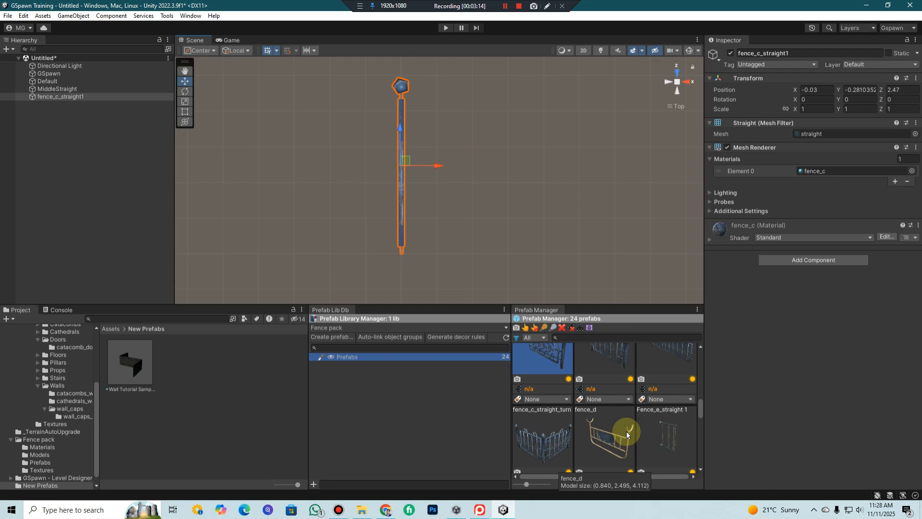
scroll(626, 430, up, 2)
scroll(619, 425, down, 2)
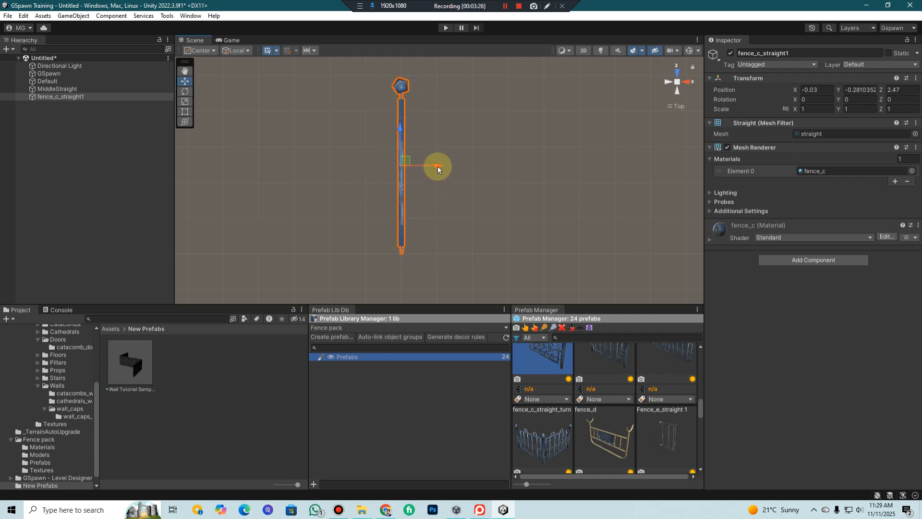
drag(438, 166, 438, 166)
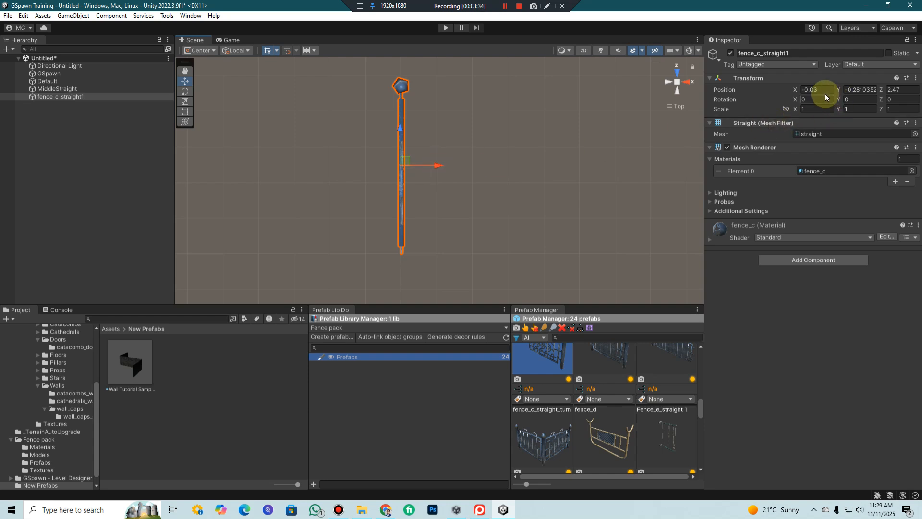
text(0)
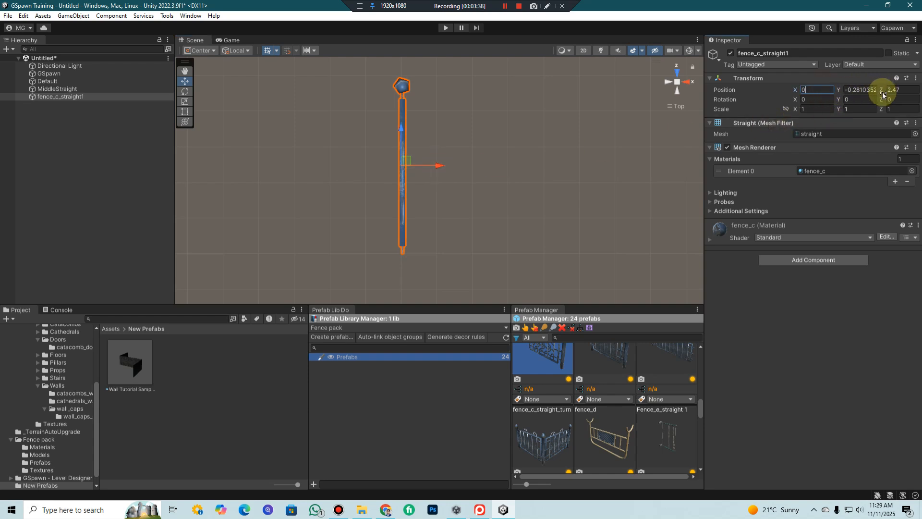
click(864, 90)
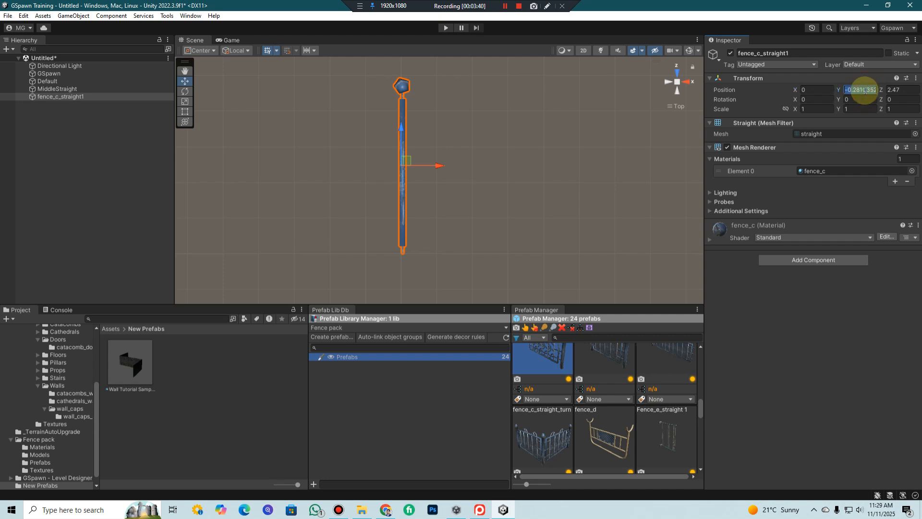
text(0)
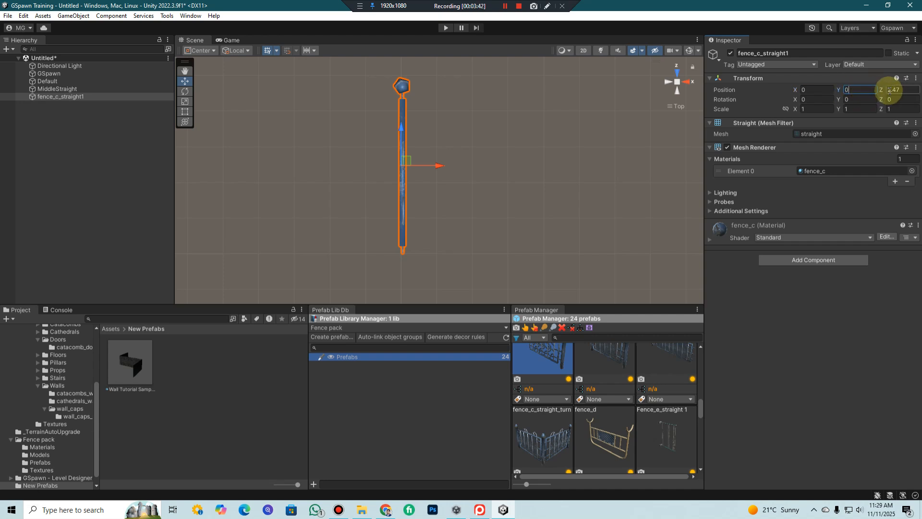
click(894, 90)
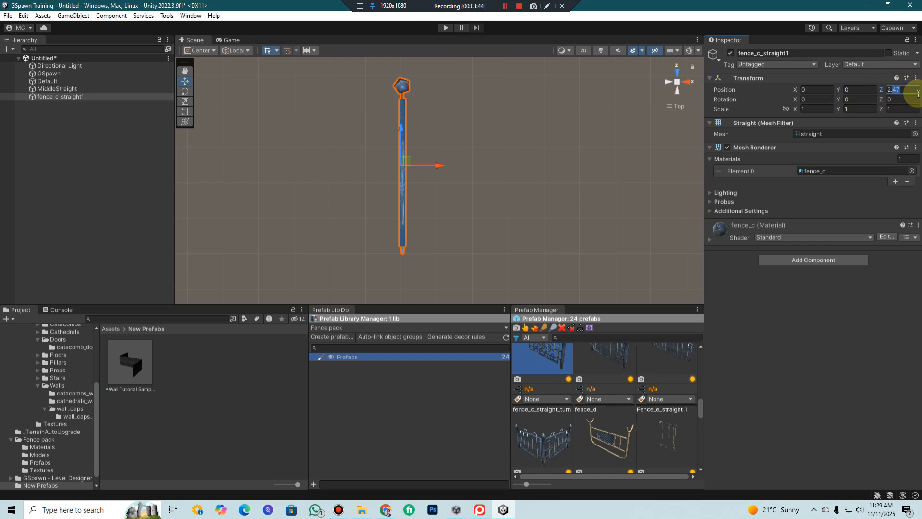
text(2.5)
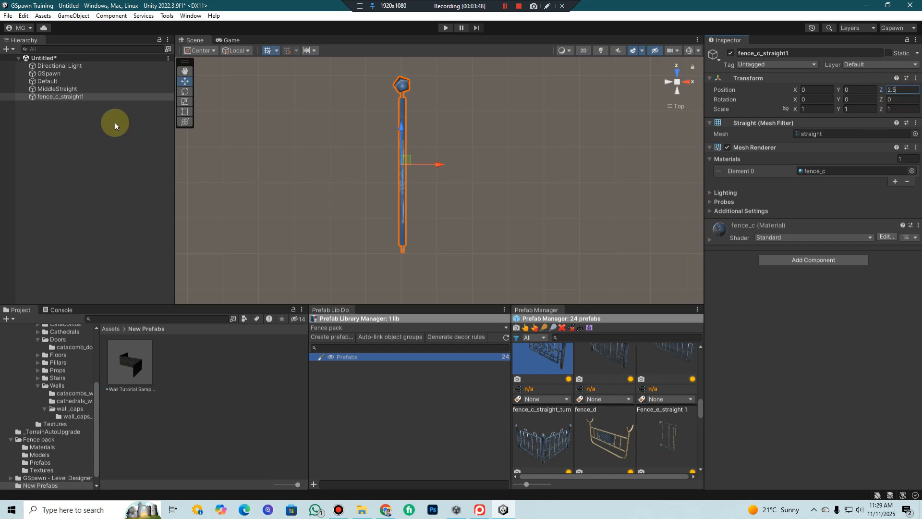
Switch the transform handle to Pivot mode and compare the pivots of MiddleStraight and fence_c_straight1
click(77, 90)
click(60, 96)
click(201, 50)
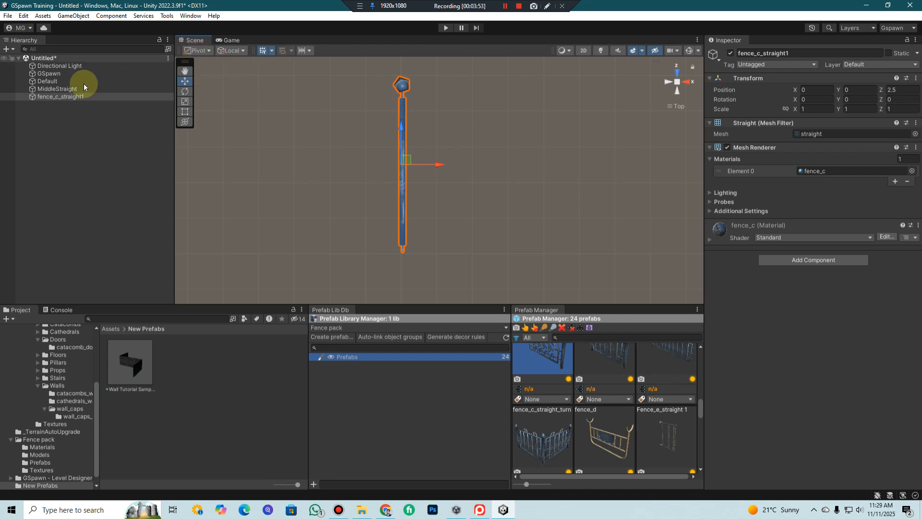
click(67, 89)
click(66, 97)
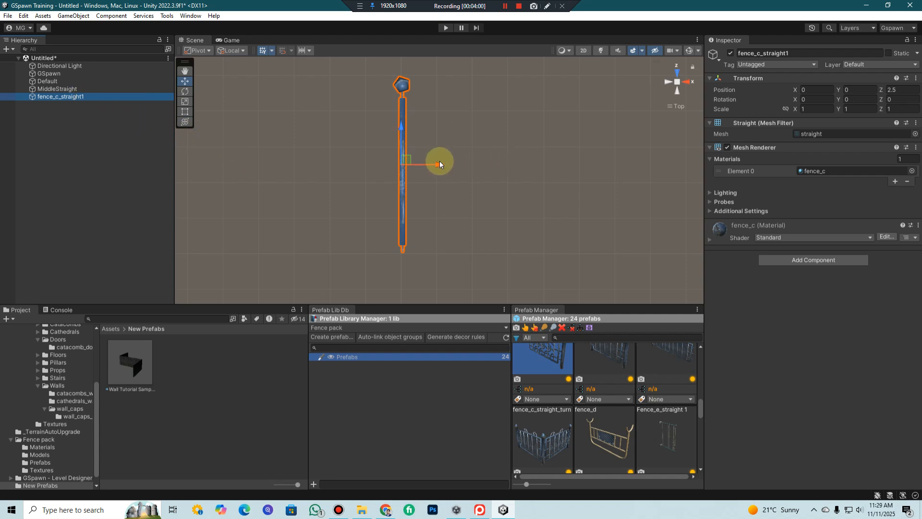
Offset fence_c_straight1 sideways from MiddleStraight by setting its position to X 2.5 and Z 0
drag(440, 165, 507, 166)
click(818, 90)
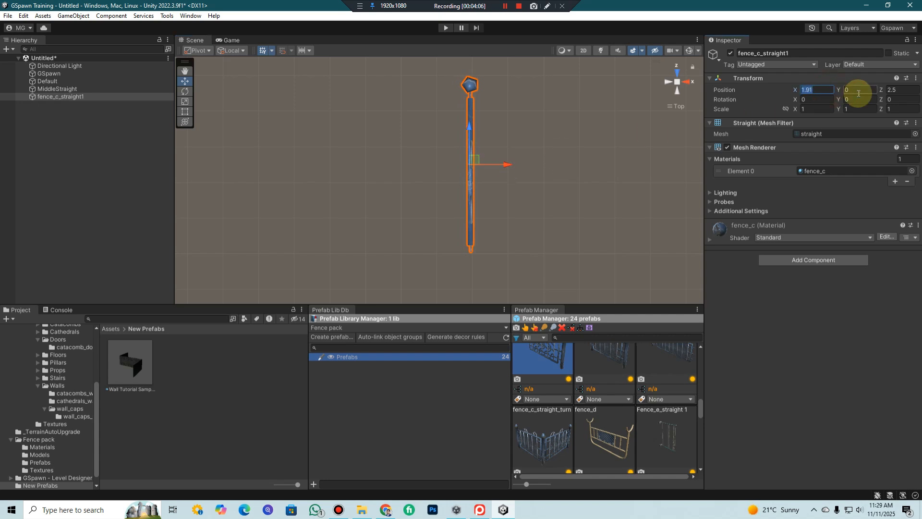
text(2.5)
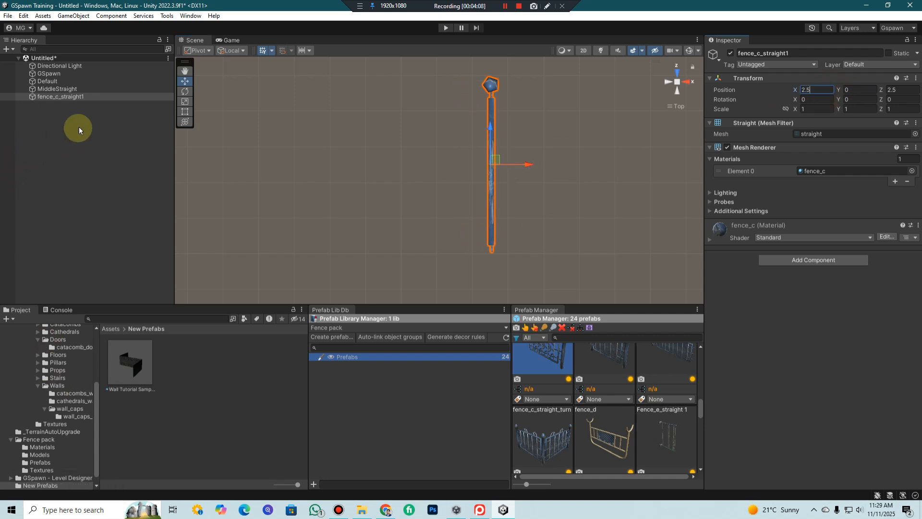
click(87, 89)
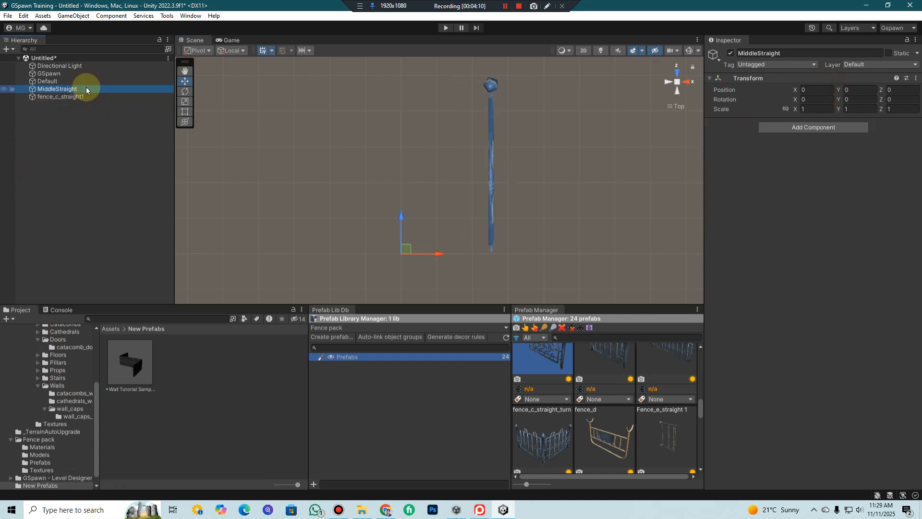
click(86, 97)
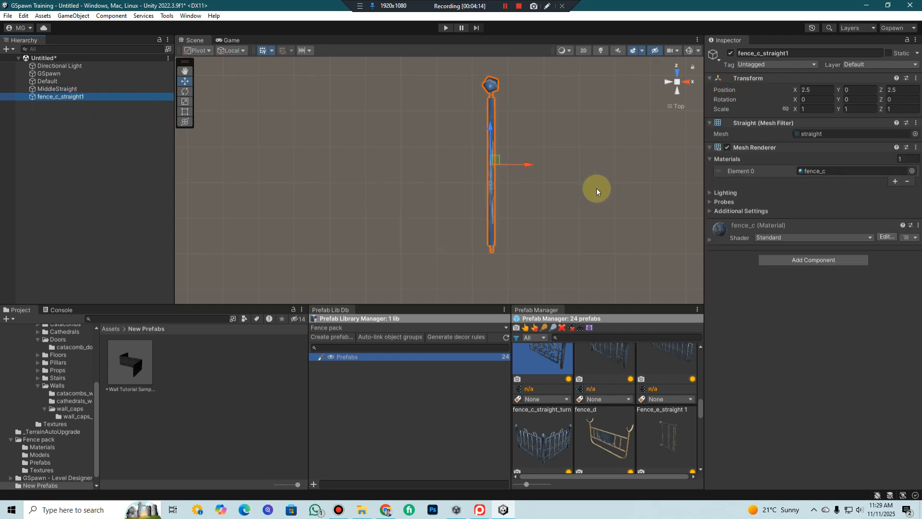
text(0)
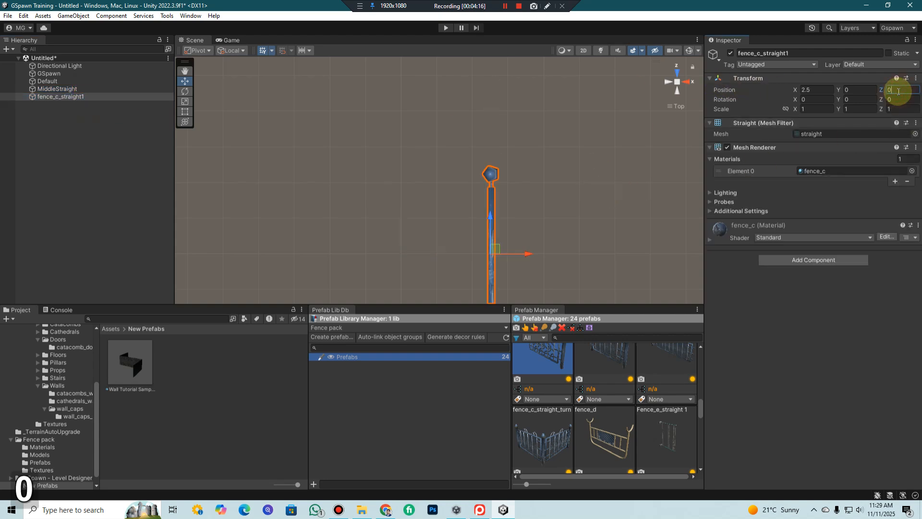
Parent fence_c_straight1 to the MiddleStraight object
click(58, 89)
scroll(444, 272, down, 1)
middle_drag(431, 211, 412, 145)
drag(53, 99, 57, 91)
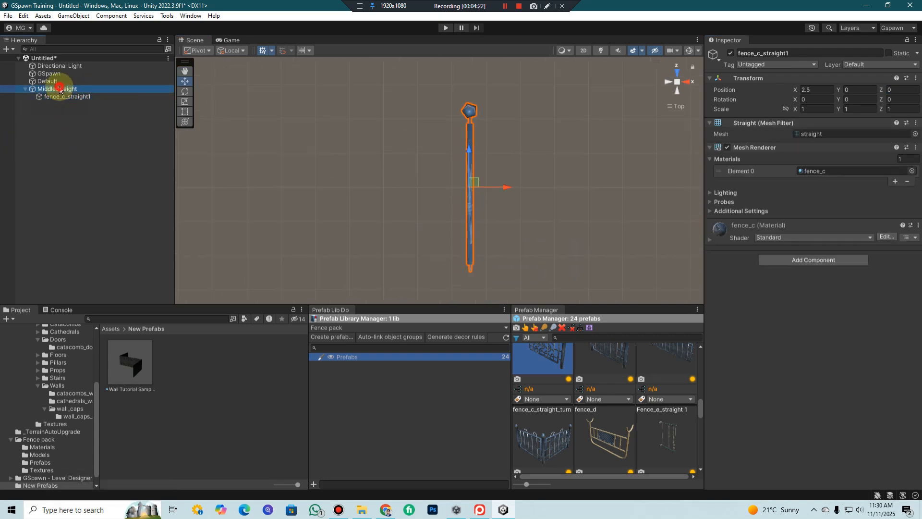
Save MiddleStraight with its fence child as a prefab in the New Prefabs folder
click(61, 91)
middle_drag(466, 224, 503, 217)
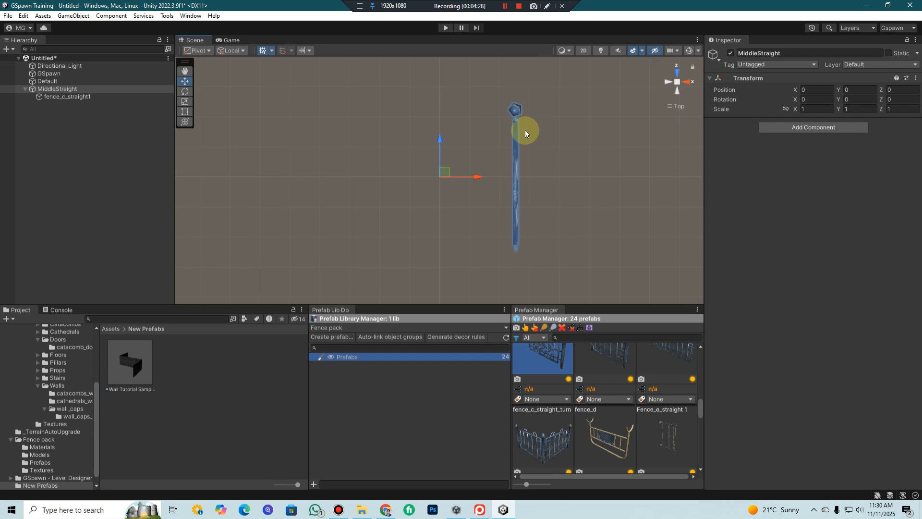
click(55, 92)
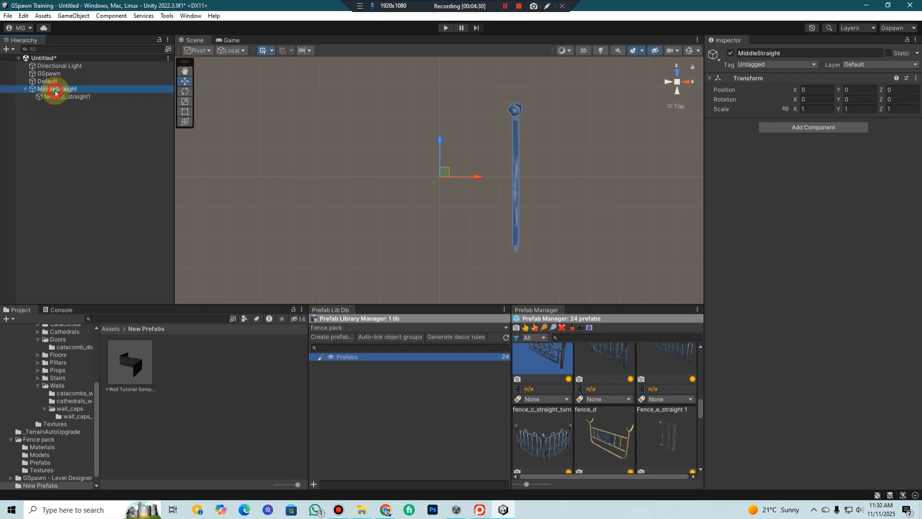
drag(55, 92, 214, 399)
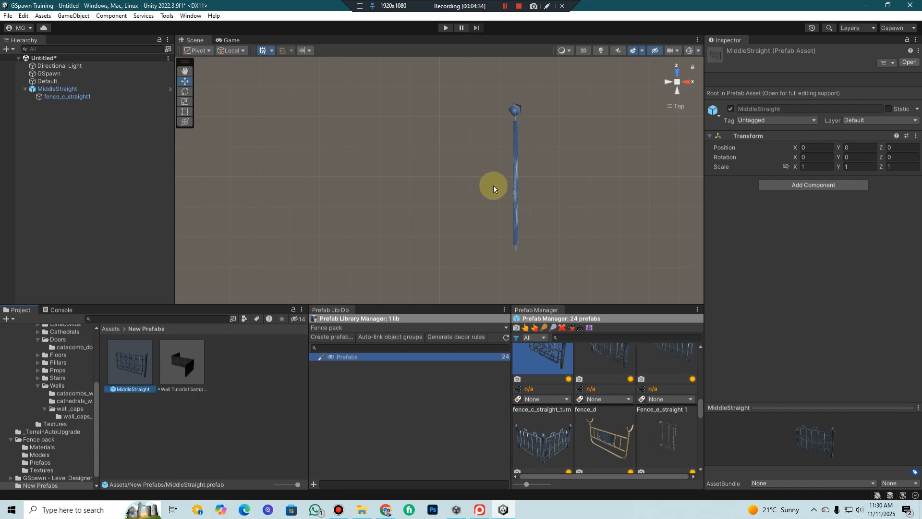
Completely unpack the MiddleStraight prefab instance in the scene
click(93, 89)
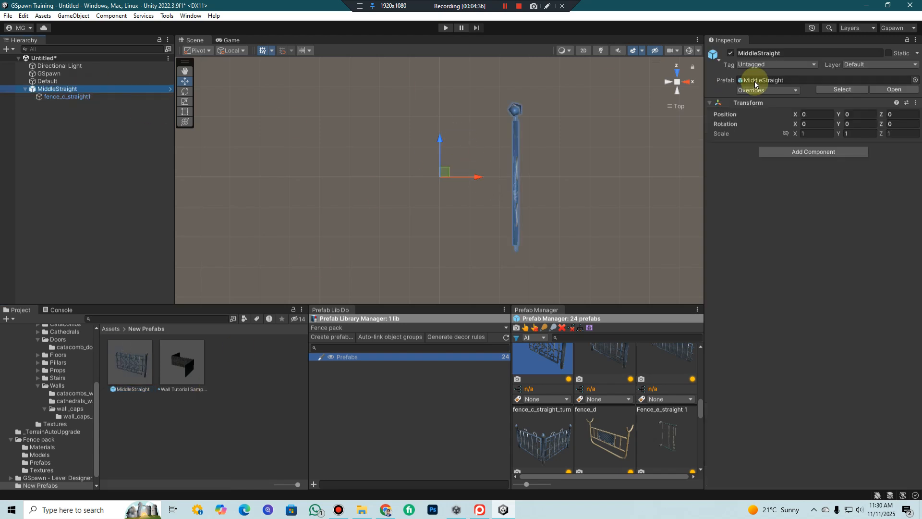
right_click(82, 88)
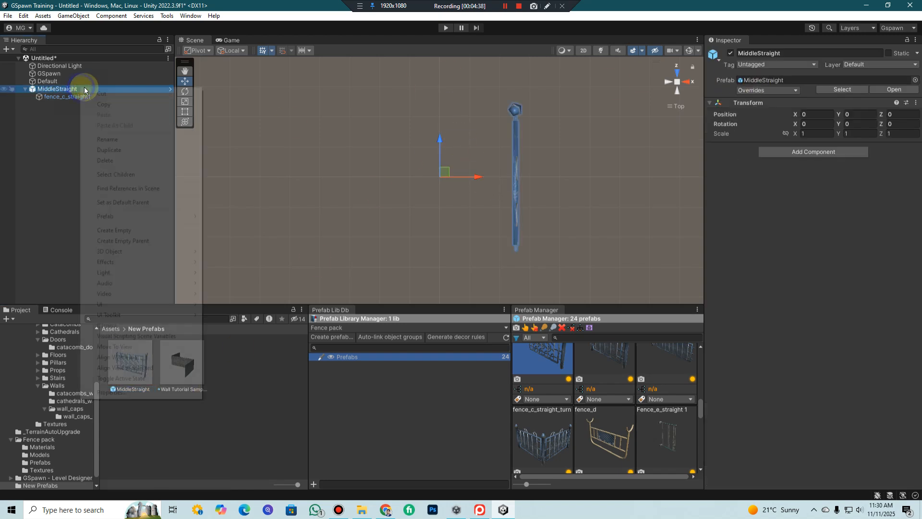
mouse_move(153, 299)
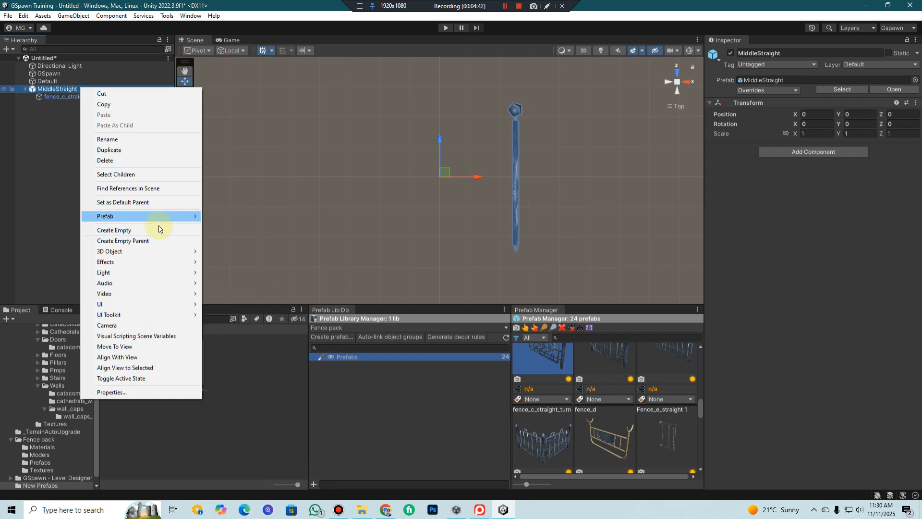
mouse_move(158, 216)
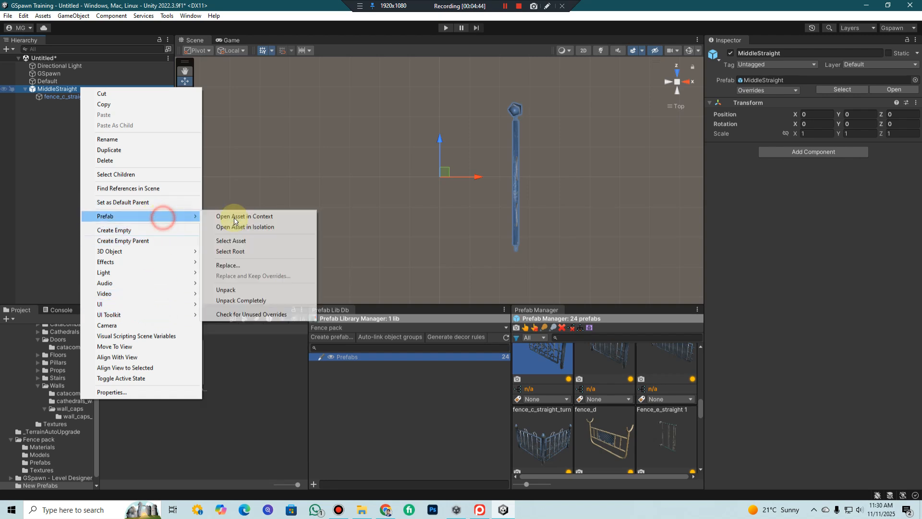
click(258, 302)
Duplicate the fence_c_straight1 child under MiddleStraight
middle_drag(560, 231, 526, 156)
click(80, 98)
scroll(538, 159, down, 3)
scroll(526, 159, up, 1)
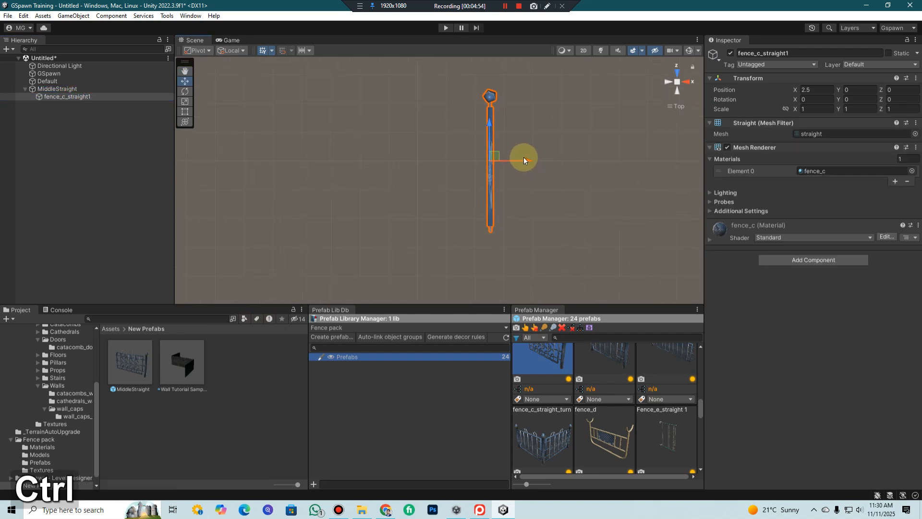
key(ctrl+d)
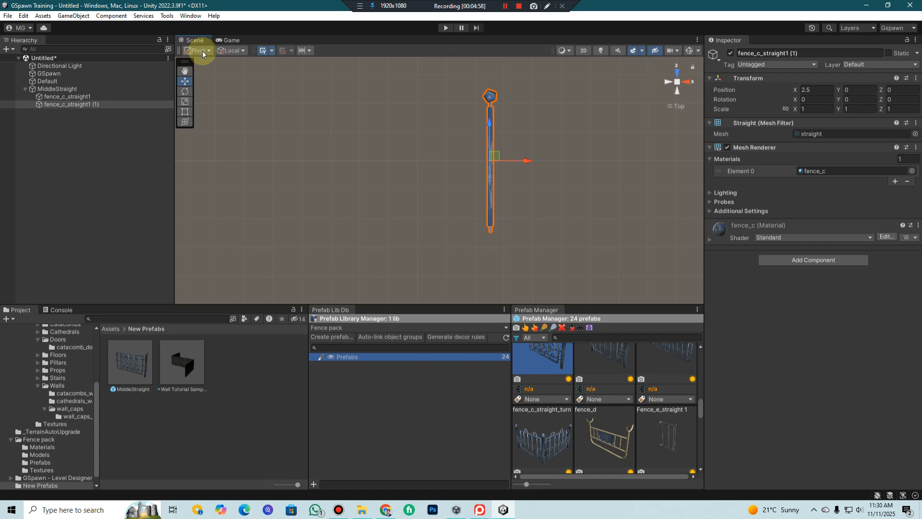
Rotate the duplicated fence piece perpendicular to the original by setting its Y rotation to 90
click(185, 92)
click(240, 51)
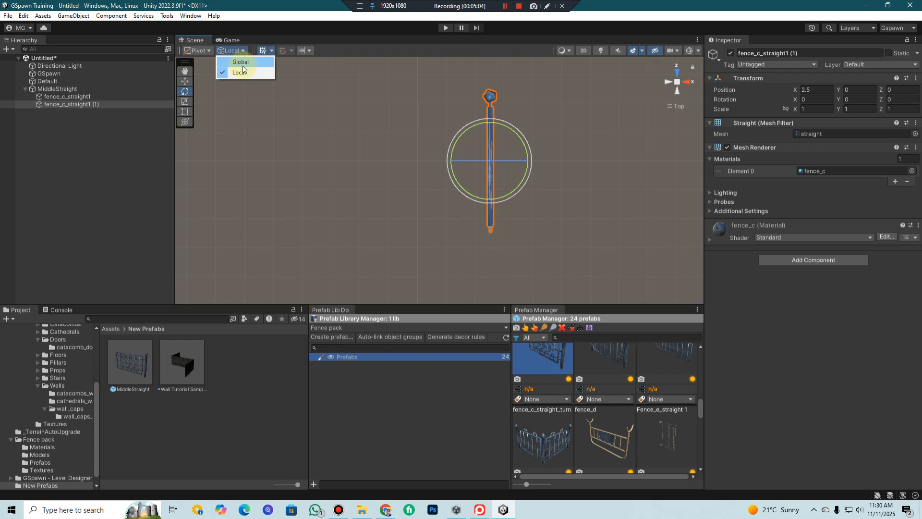
click(197, 51)
click(210, 63)
click(199, 51)
click(207, 61)
drag(506, 132, 599, 210)
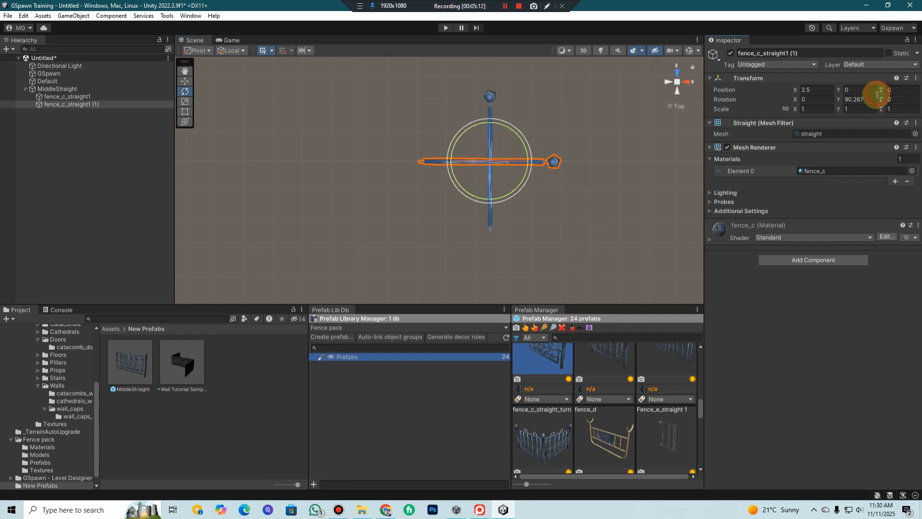
text(90)
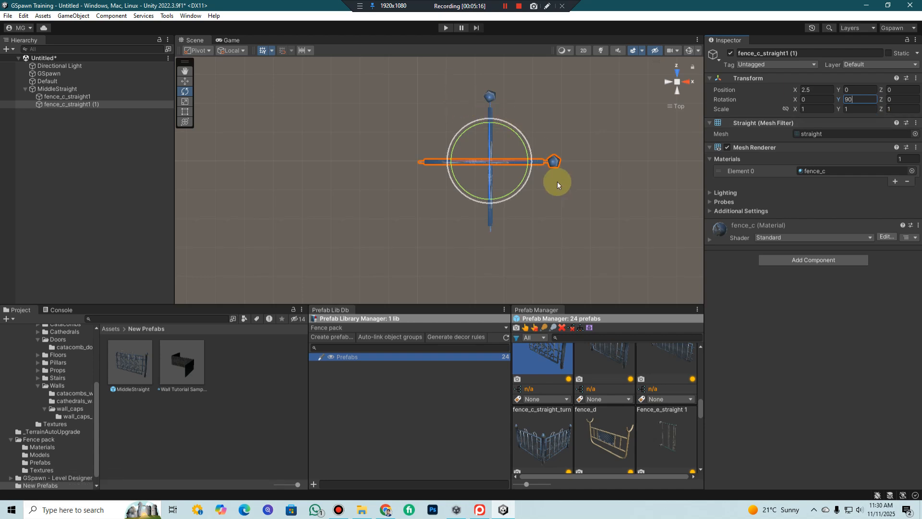
text(w)
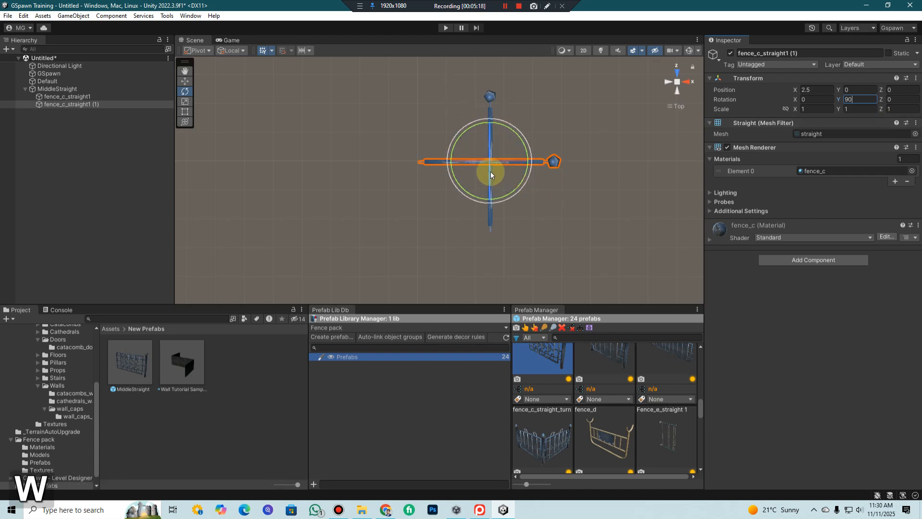
Move the duplicated fence so its post meets the original's open end, at about X 0.33 and Z -2.58
click(81, 106)
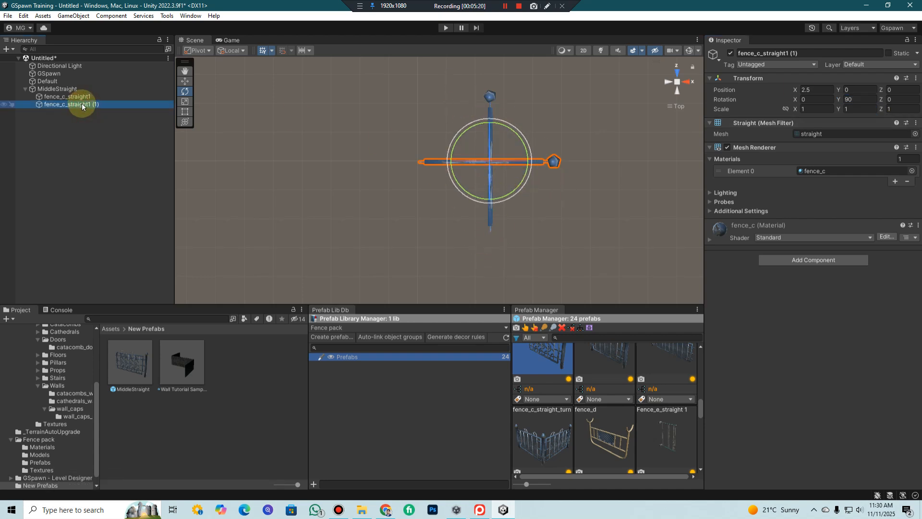
click(185, 81)
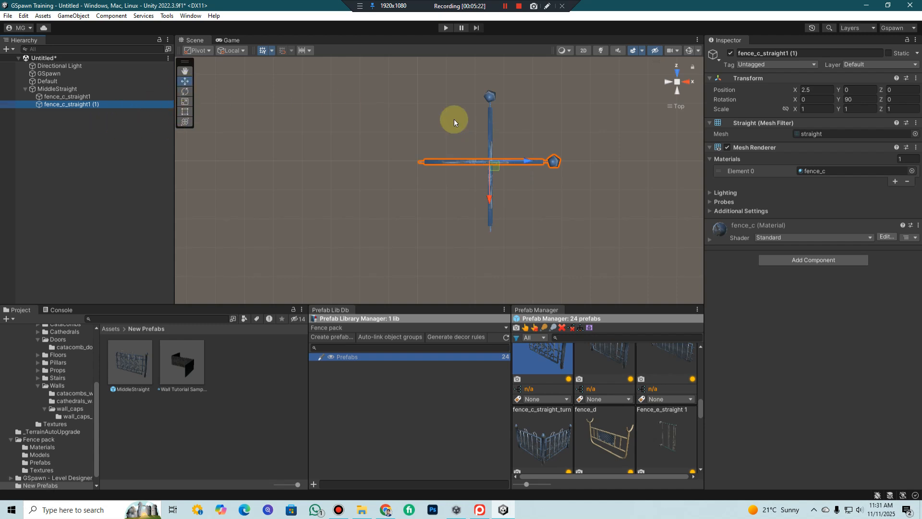
drag(493, 169, 434, 236)
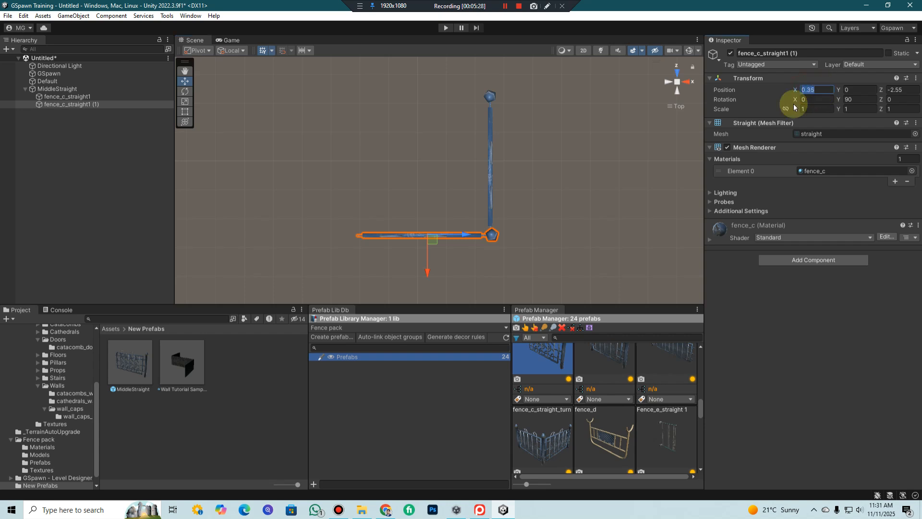
mouse_move(429, 240)
mouse_down()
mouse_move(429, 225)
mouse_move(425, 255)
mouse_move(432, 239)
mouse_up()
middle_drag(517, 178, 523, 201)
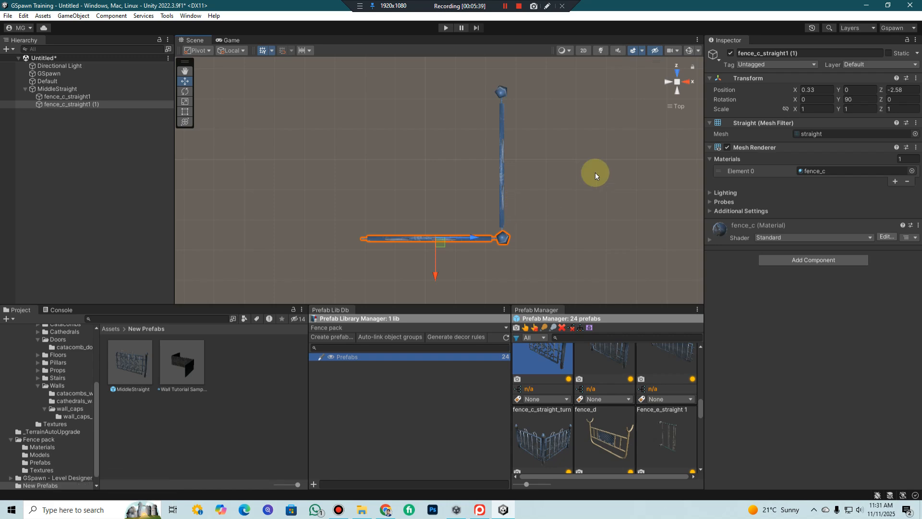
Check the corner joint in perspective and nudge the duplicated fence to about X 0.38 and Z -2.56
click(675, 84)
alt+drag(394, 192, 766, 55)
middle_drag(480, 108, 488, 196)
mouse_move(488, 196)
mouse_down()
mouse_move(500, 191)
mouse_move(489, 191)
mouse_up()
scroll(491, 190, down, 3)
middle_drag(486, 189, 478, 189)
scroll(477, 189, up, 1)
alt+drag(575, 185, 459, 220)
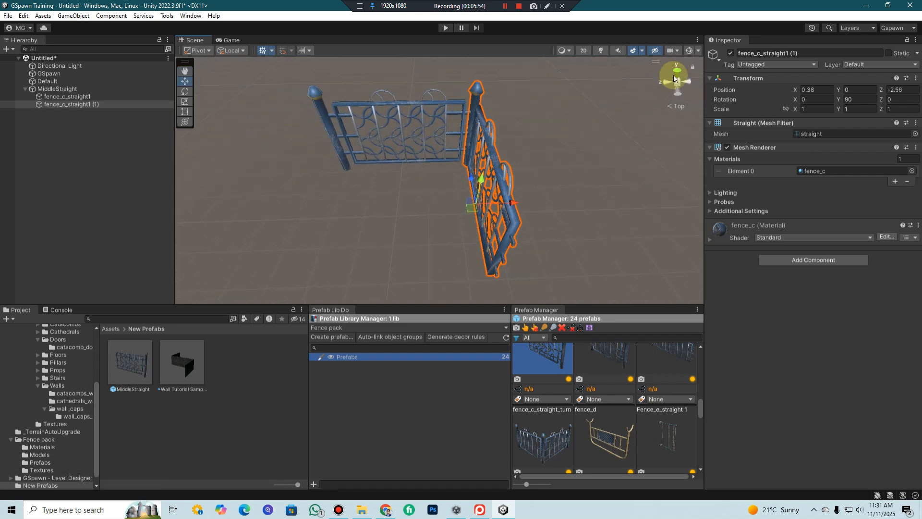
Set the duplicated fence's position to X 0 and Z -2.5
click(678, 80)
middle_drag(558, 132, 509, 145)
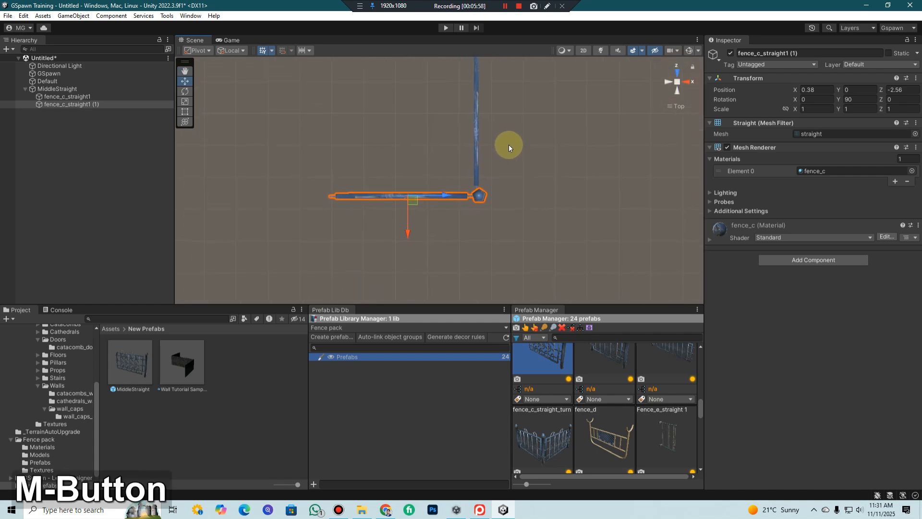
scroll(416, 218, up, 1)
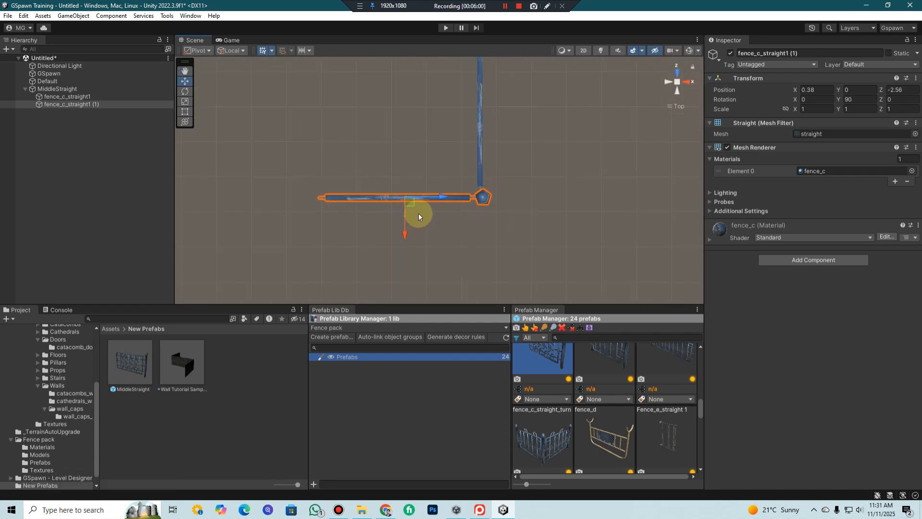
text(0)
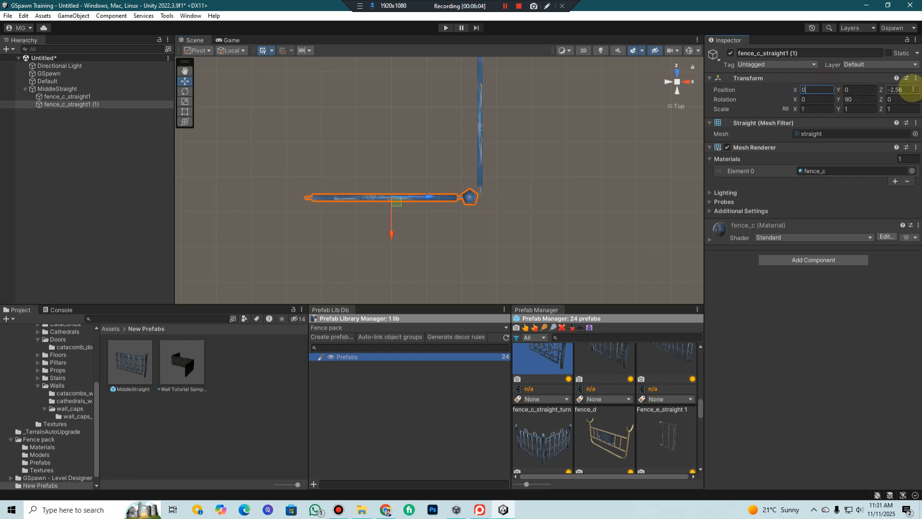
key(BackSpace)
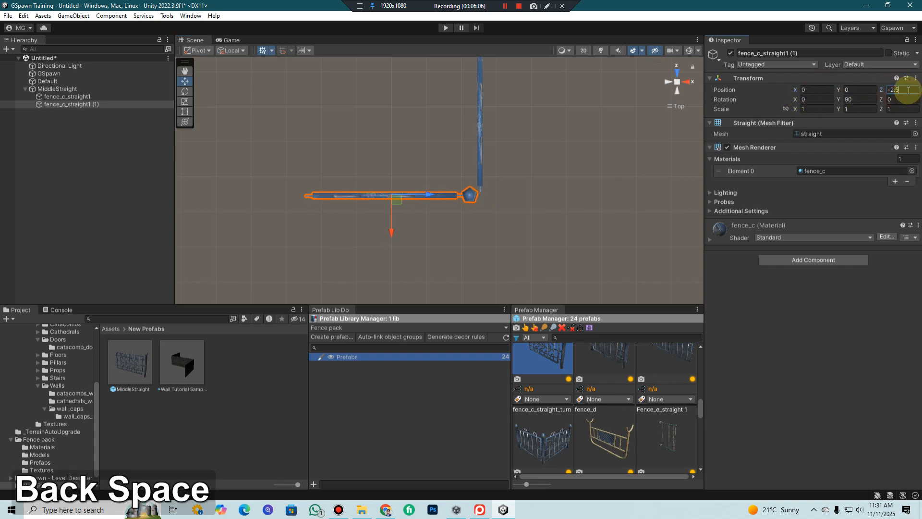
Examine from several angles how the two fence pieces meet at the corner post
click(680, 85)
alt+drag(330, 155, 651, 441)
alt+drag(718, 475, 695, 89)
scroll(414, 90, up, 4)
middle_drag(414, 90, 431, 138)
alt+drag(430, 138, 622, 143)
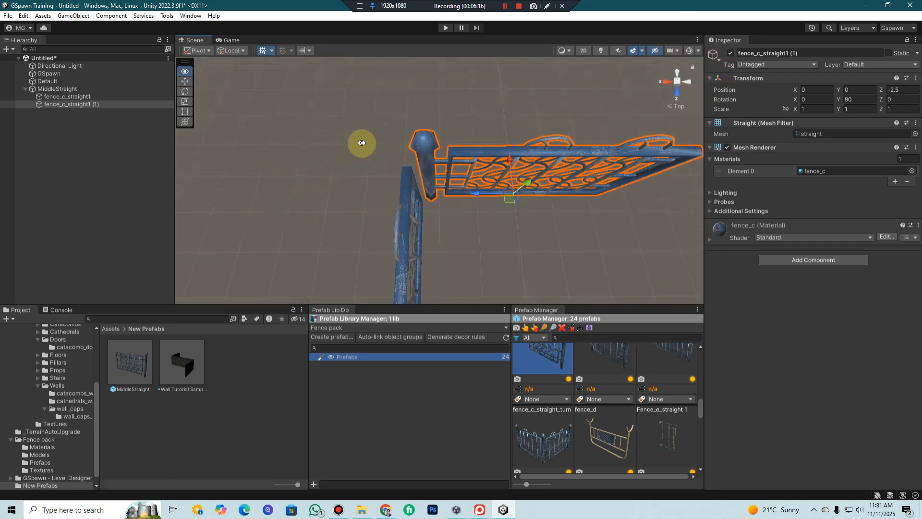
click(185, 110)
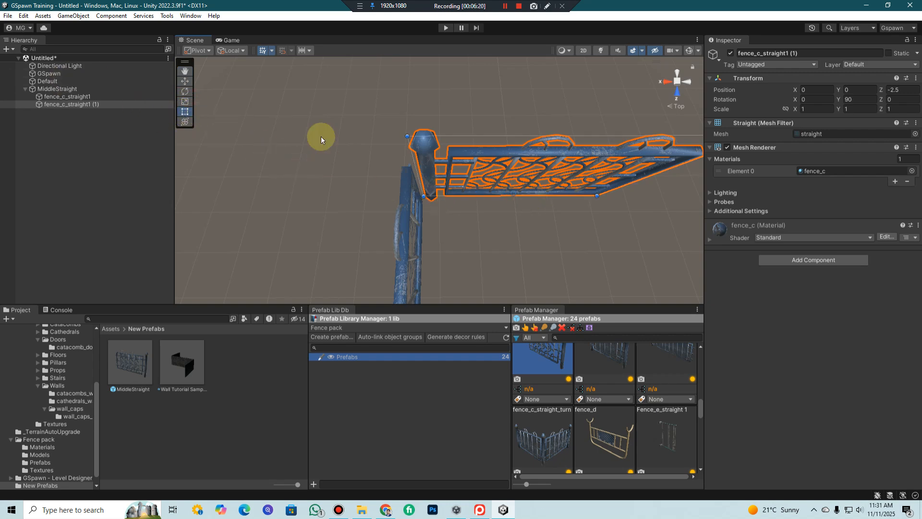
scroll(414, 163, up, 2)
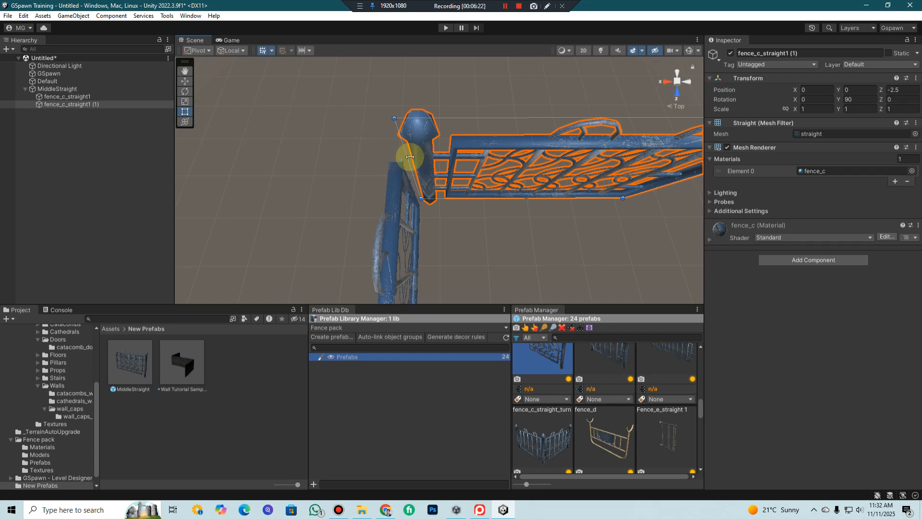
middle_drag(373, 136, 609, 114)
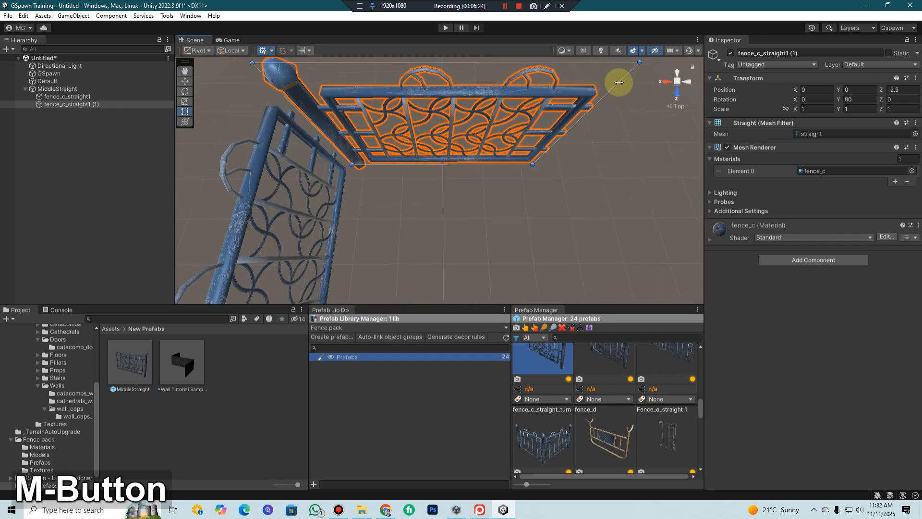
middle_drag(517, 130, 552, 168)
middle_drag(350, 155, 449, 144)
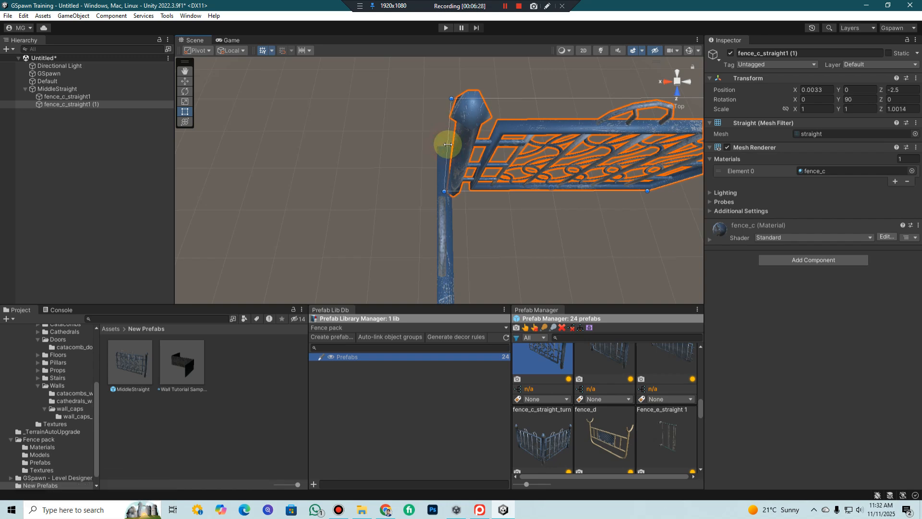
alt+drag(422, 137, 444, 168)
middle_drag(443, 167, 469, 119)
scroll(469, 122, down, 8)
middle_drag(404, 126, 435, 155)
alt+drag(502, 137, 466, 92)
middle_drag(465, 93, 473, 132)
Rename the MiddleStraight parent object to InnerCorner
click(58, 89)
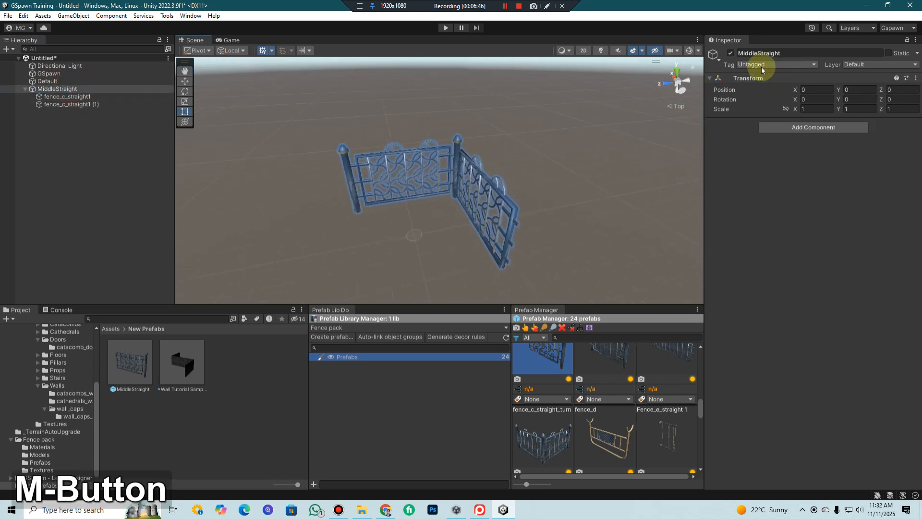
drag(784, 54, 719, 54)
text(Inn)
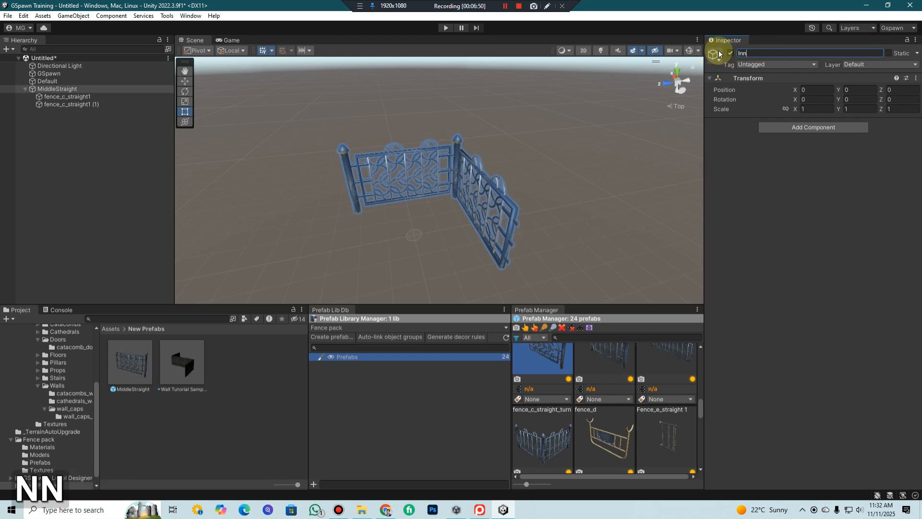
text(erCor)
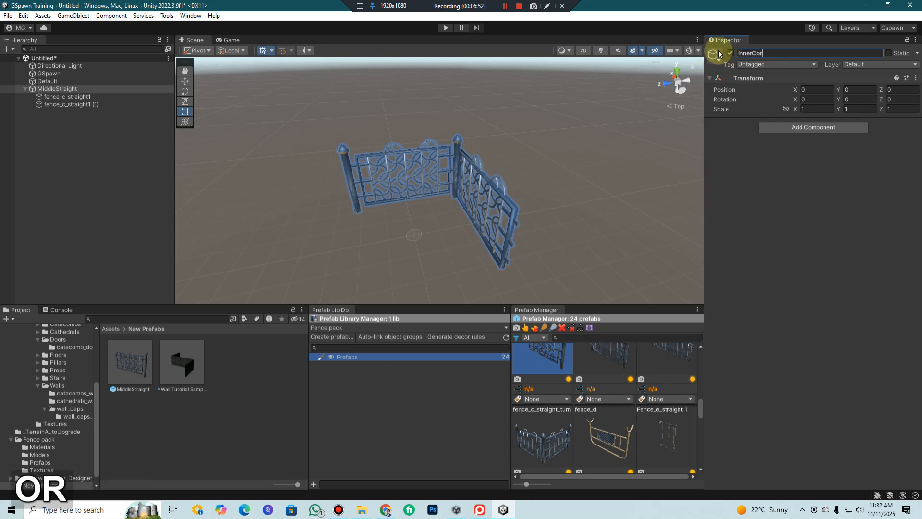
text(ner)
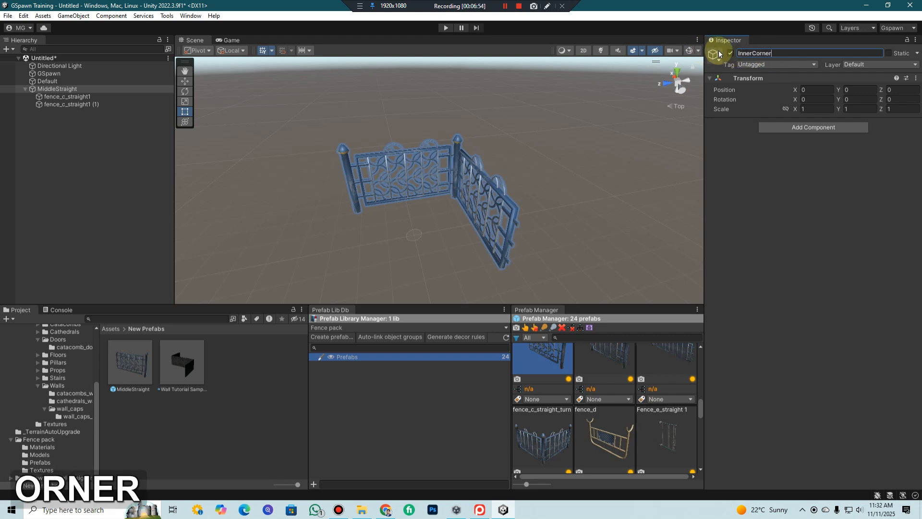
key(Return)
Save InnerCorner with its two fence children as a prefab in the New Prefabs folder and view it from the top
scroll(510, 159, down, 3)
middle_drag(480, 201, 508, 152)
alt+drag(508, 151, 480, 214)
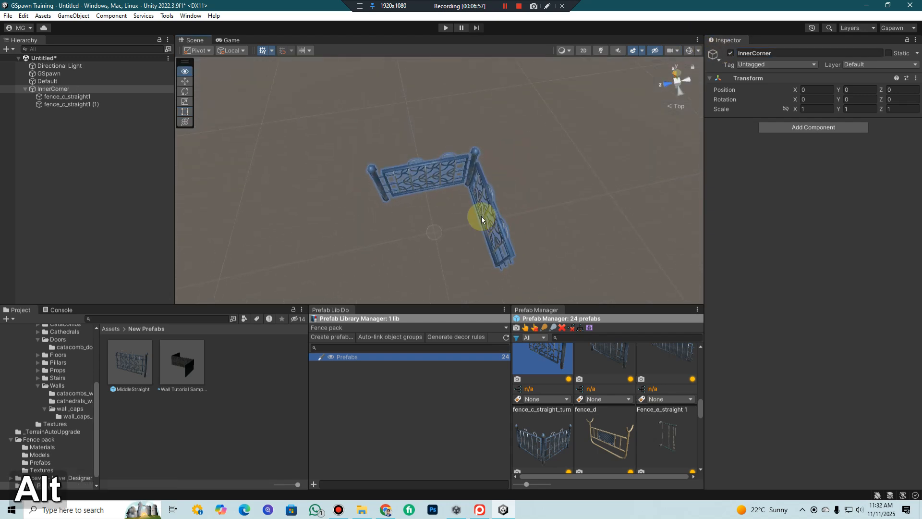
drag(64, 91, 290, 380)
scroll(491, 179, up, 3)
middle_drag(491, 178, 486, 143)
click(70, 95)
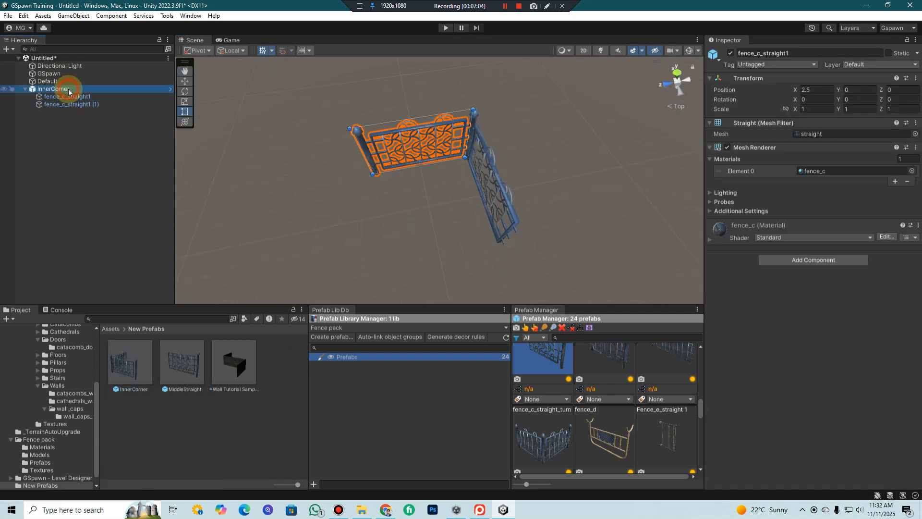
click(72, 89)
click(676, 75)
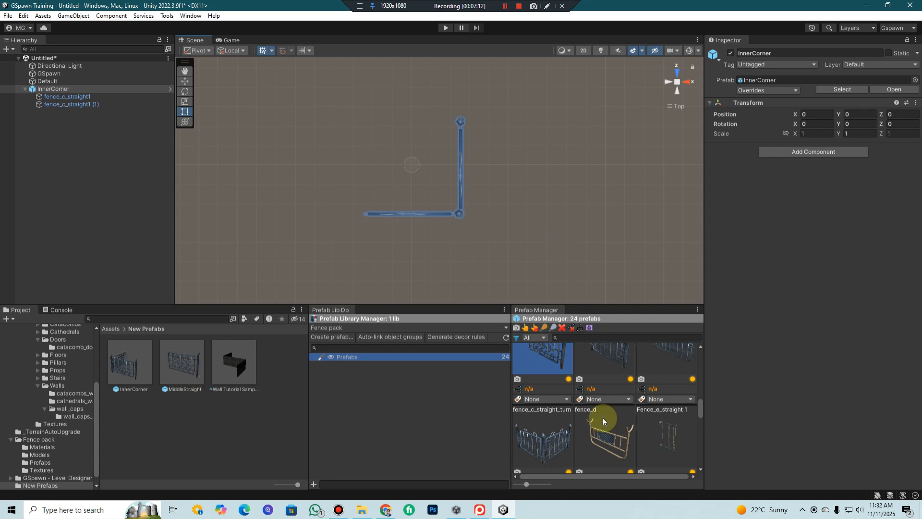
Look through the Prefab Manager's fence prefabs to see whether MiddleStraight and InnerCorner are included
scroll(572, 414, up, 3)
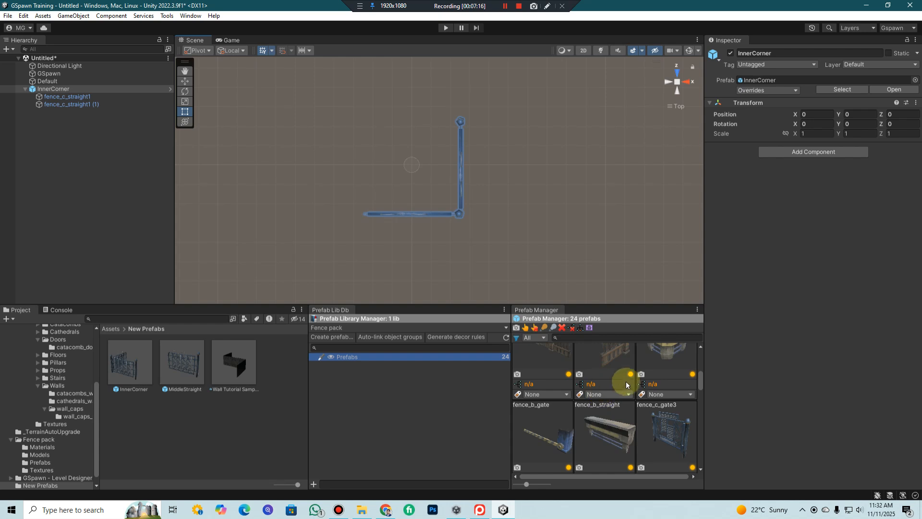
scroll(596, 385, up, 3)
click(391, 387)
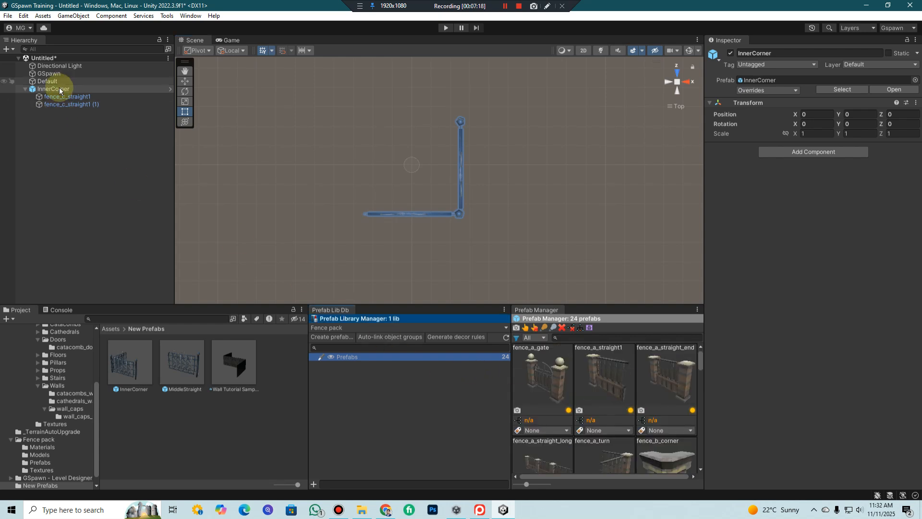
key(alt)
key(alt+r)
scroll(610, 414, down, 3)
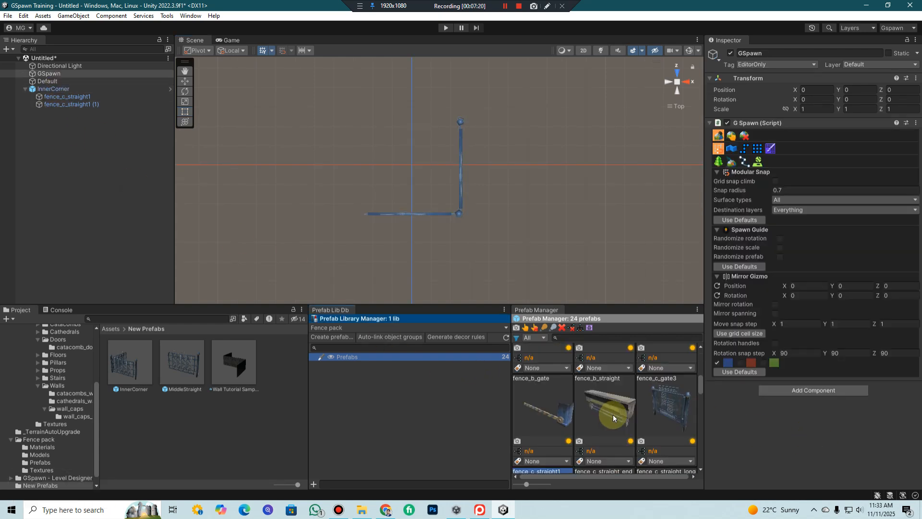
scroll(639, 400, down, 3)
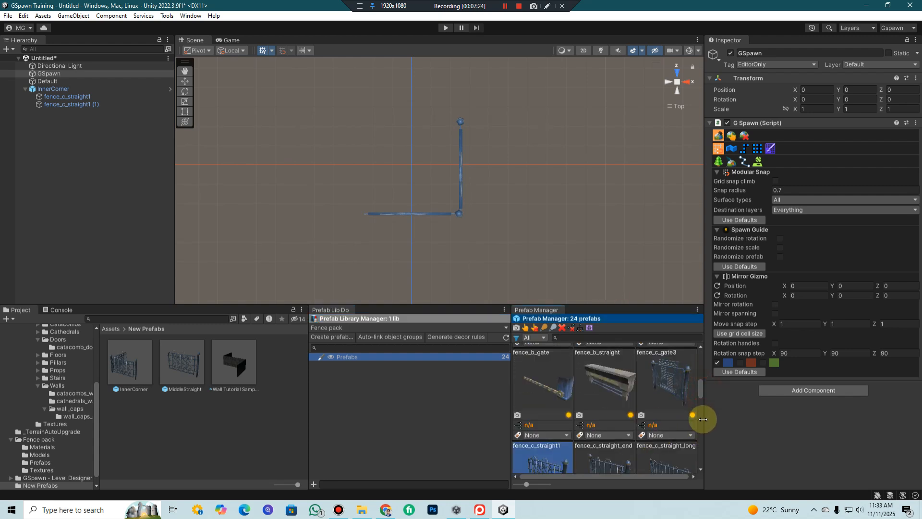
scroll(705, 395, down, 3)
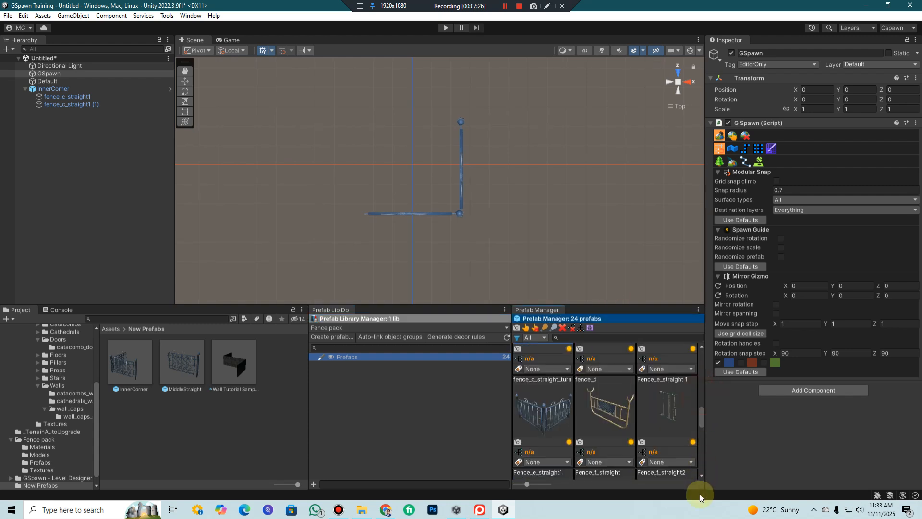
scroll(701, 480, up, 3)
drag(707, 364, 706, 488)
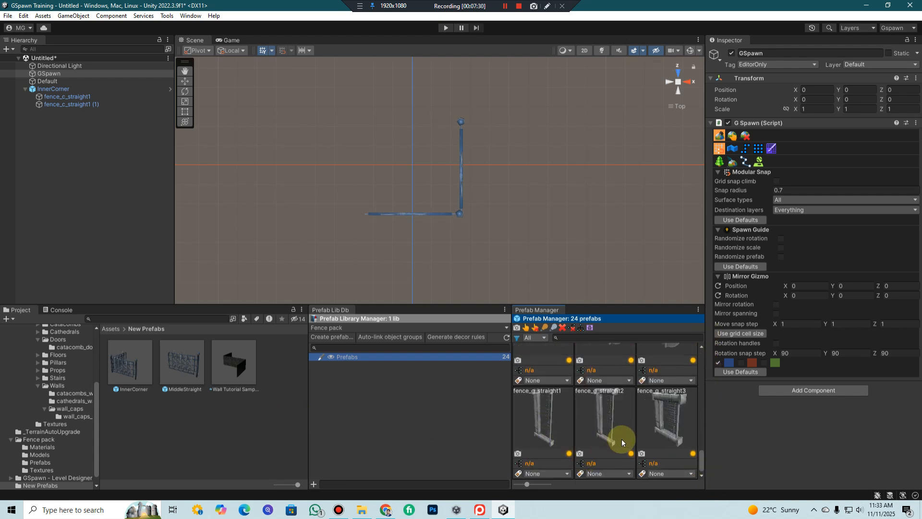
Try to add the InnerCorner and MiddleStraight prefabs from the New Prefabs folder to the Prefabs library
click(362, 359)
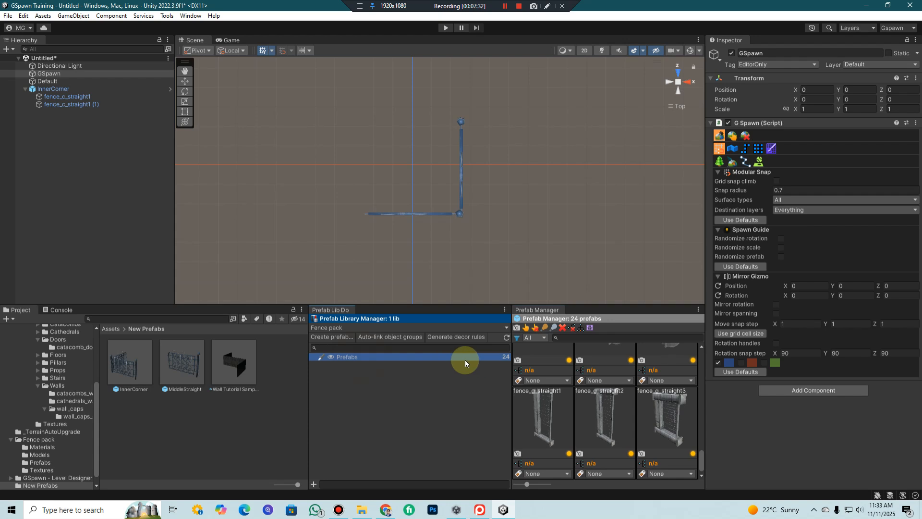
click(166, 380)
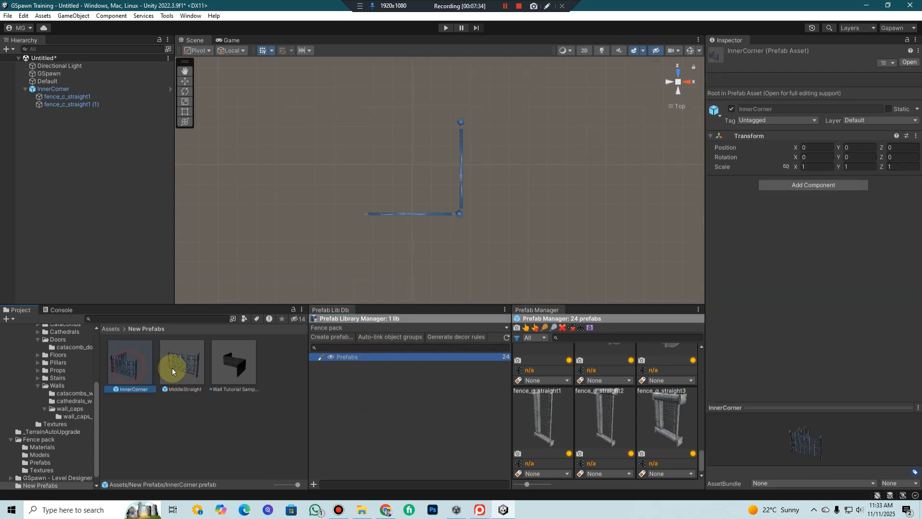
ctrl+click(129, 370)
drag(130, 371, 364, 374)
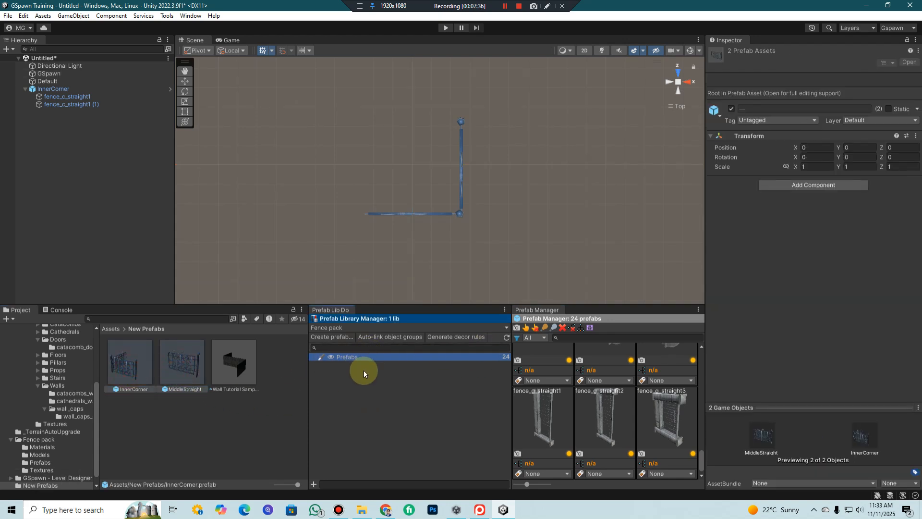
Search the Prefab Manager for "inn" and clear the search again
scroll(634, 439, up, 5)
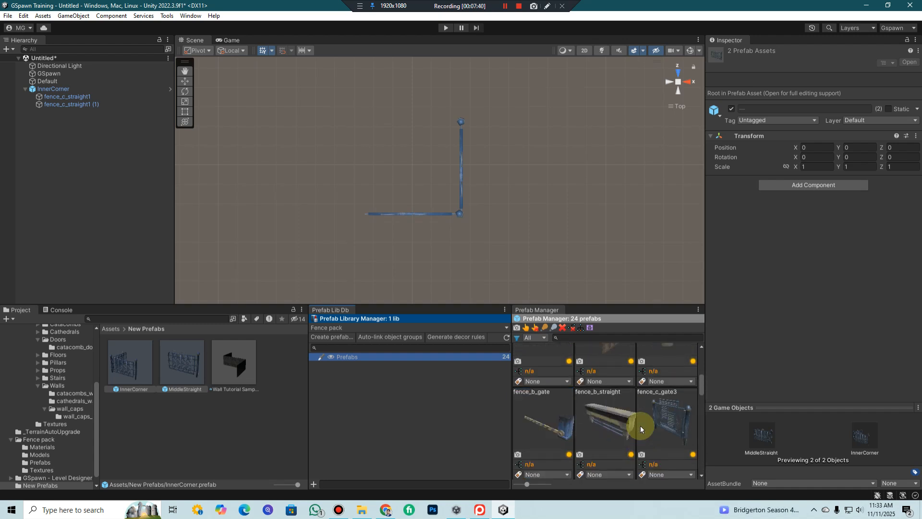
scroll(641, 426, down, 2)
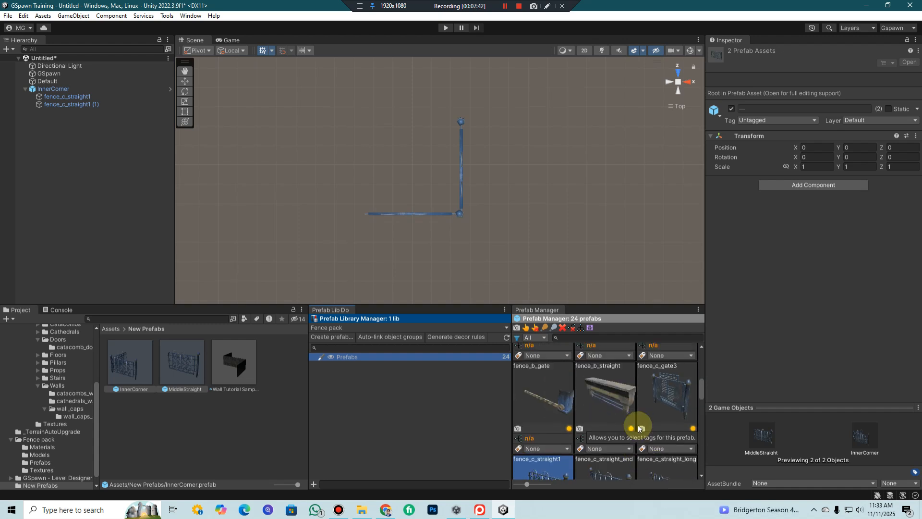
scroll(630, 423, up, 1)
click(583, 337)
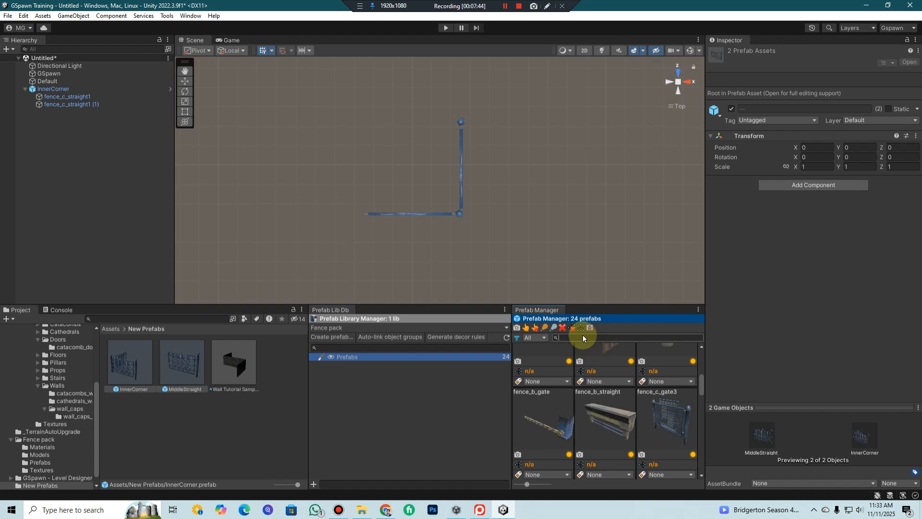
text(inn)
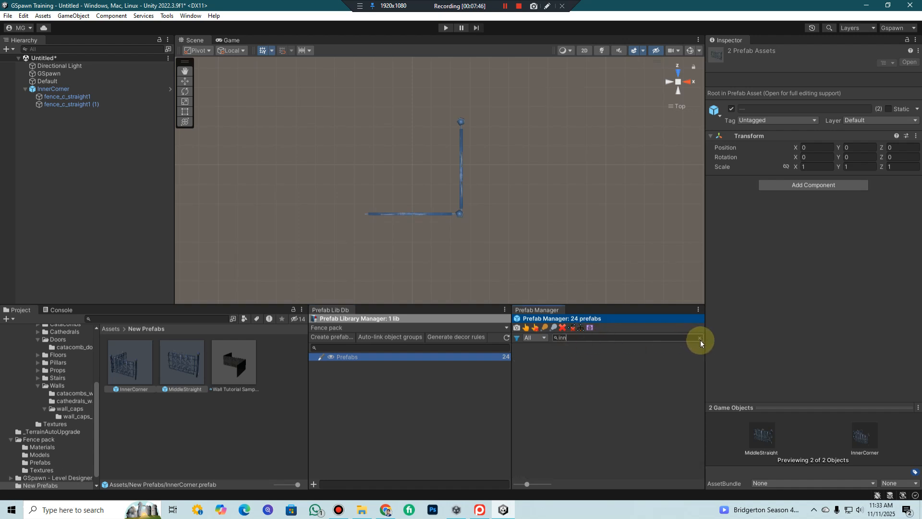
click(699, 338)
scroll(518, 436, down, 1)
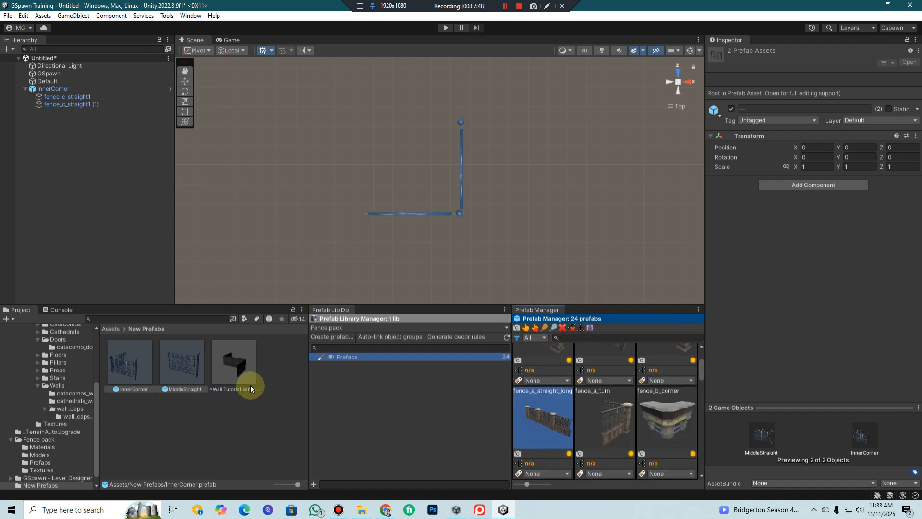
Delete the Wall Tutorial Sample prefab from the New Prefabs folder
click(241, 368)
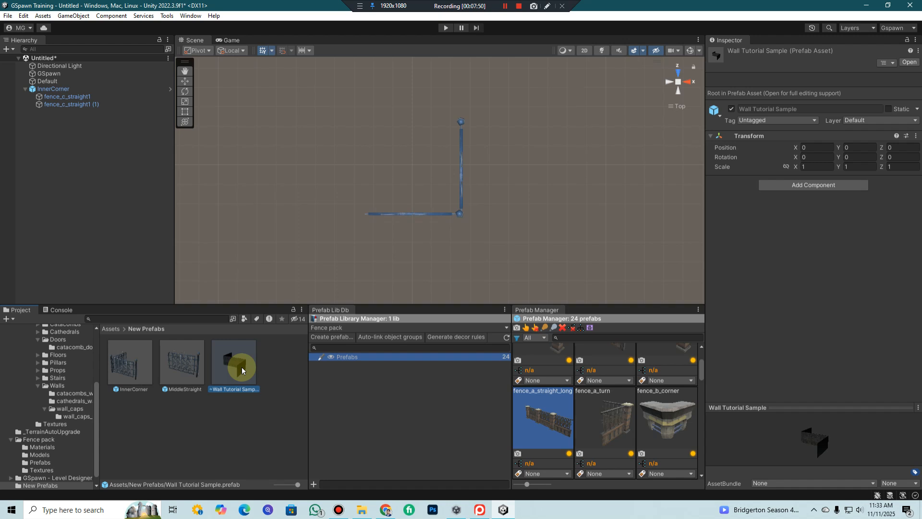
key(Delete)
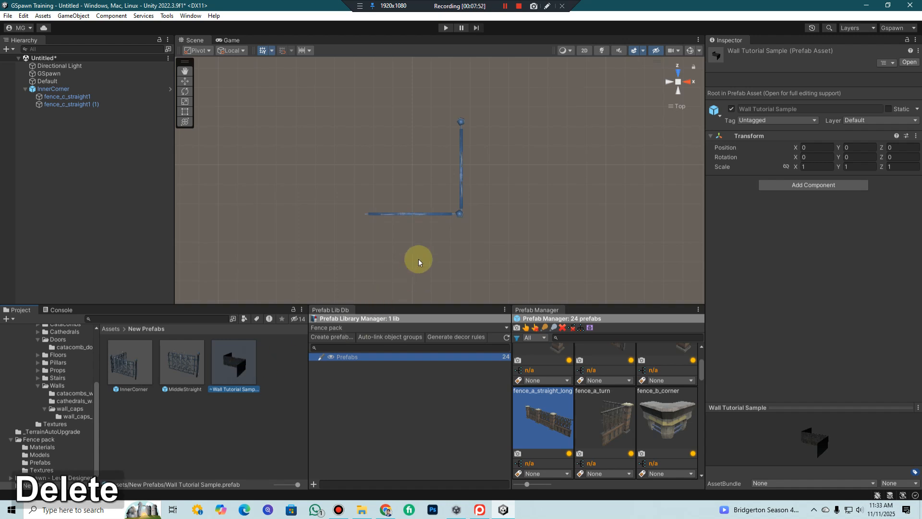
click(488, 271)
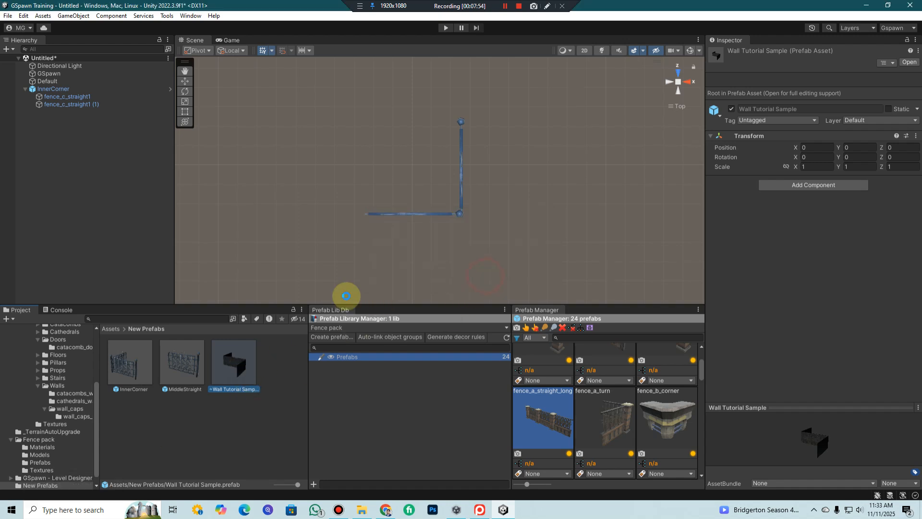
Add the New Prefabs folder from Assets as a library in the Prefab Library Manager and select its InnerCorner prefab
click(112, 330)
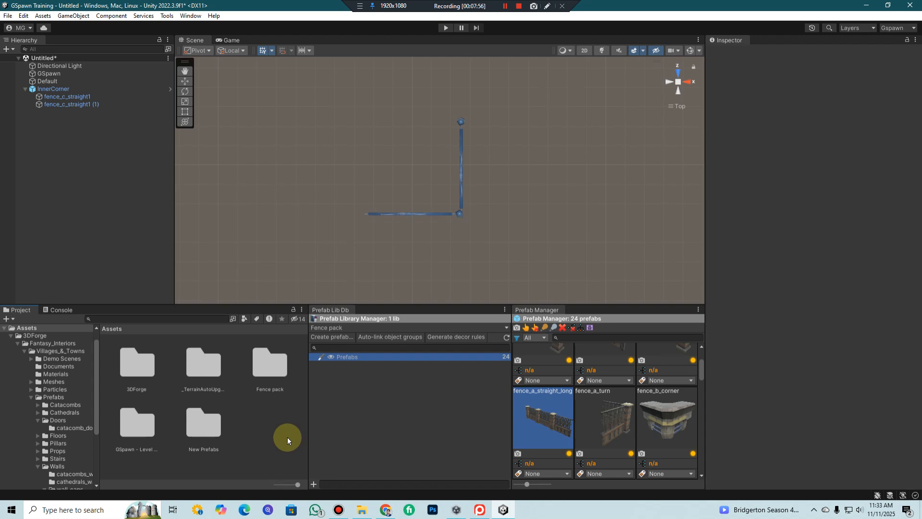
click(202, 426)
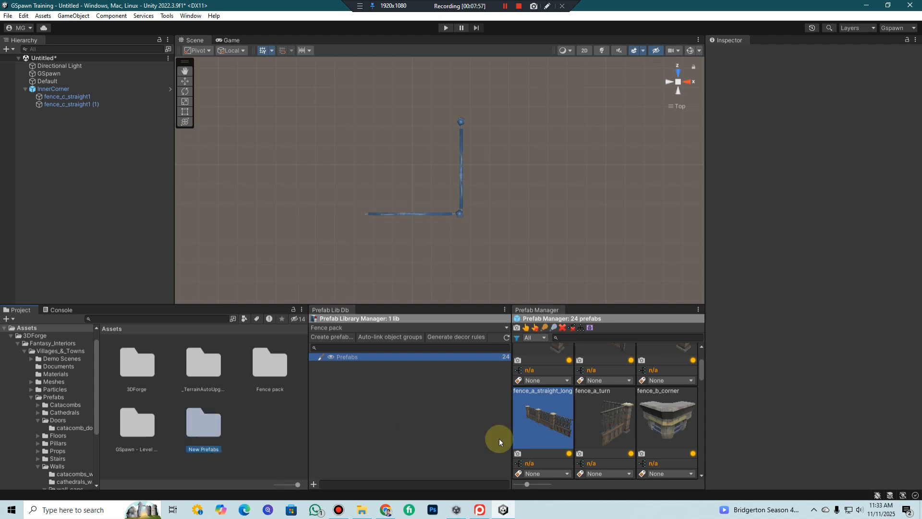
drag(500, 439, 500, 439)
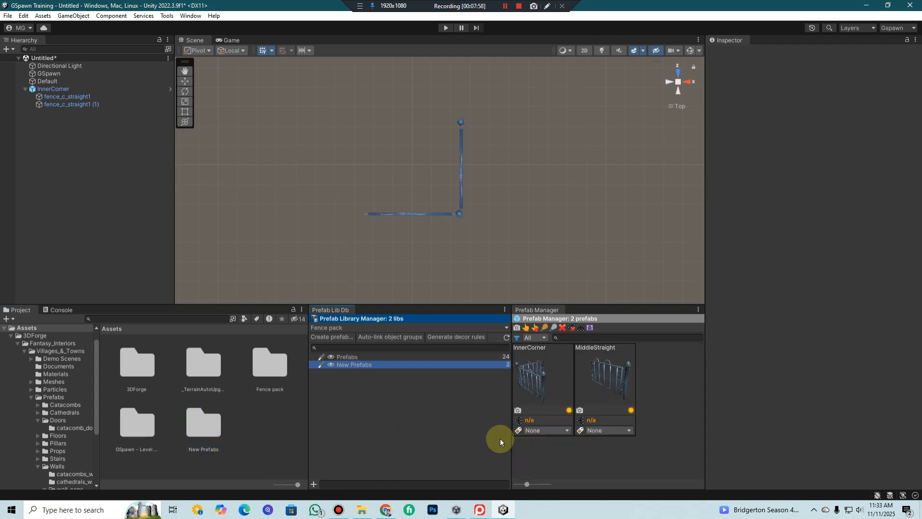
click(568, 389)
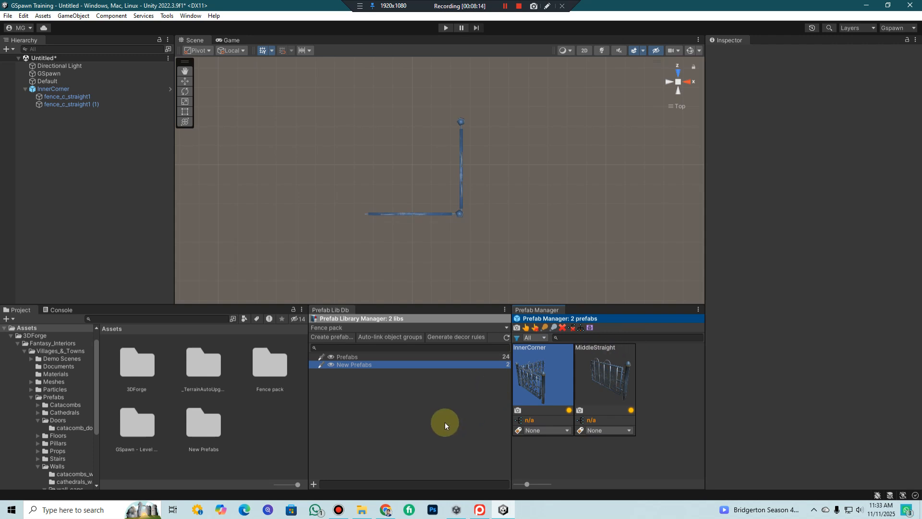
click(505, 6)
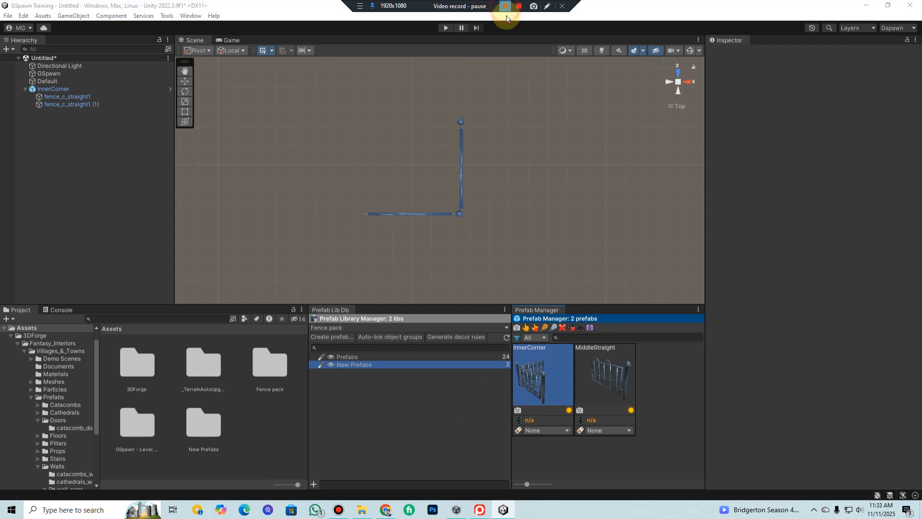
click(505, 7)
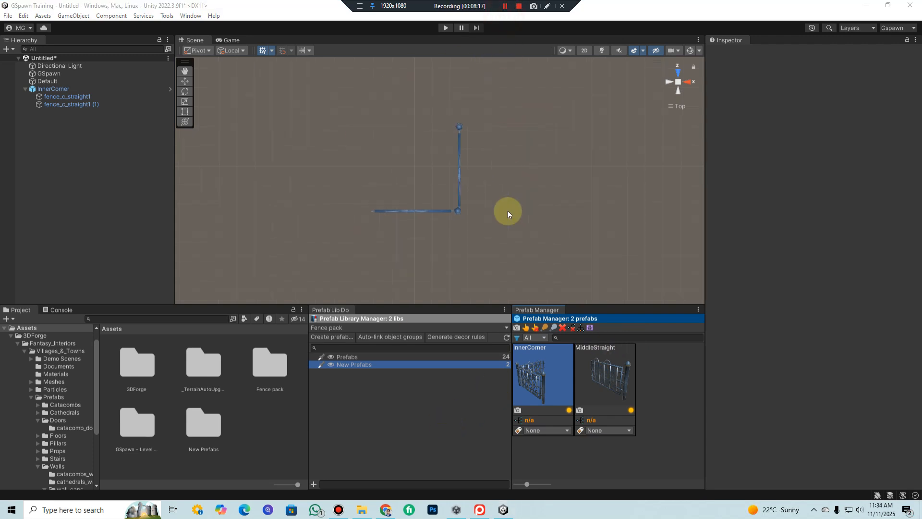
Delete the InnerCorner object and its two fence children from the scene
middle_drag(508, 211, 530, 316)
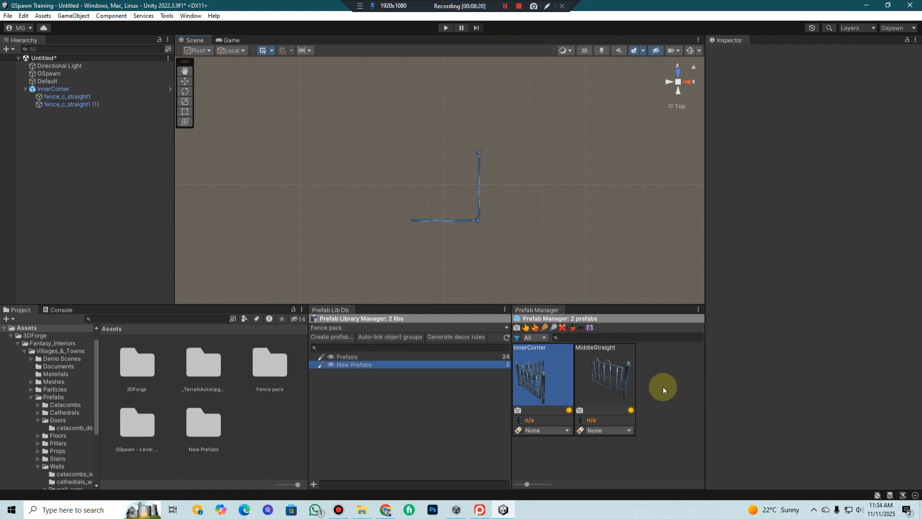
click(54, 89)
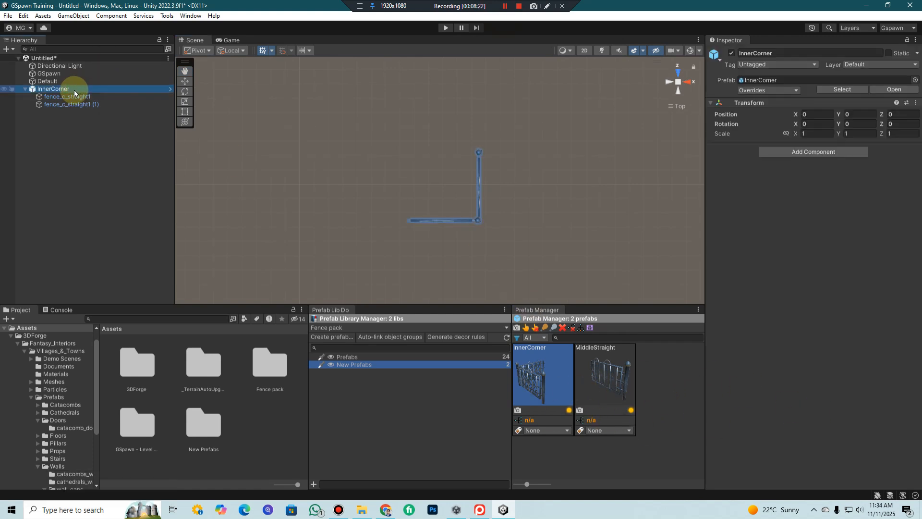
key(Delete)
Select GSpawn and set its grid cell size to 5 on X and 5 on Z
click(72, 74)
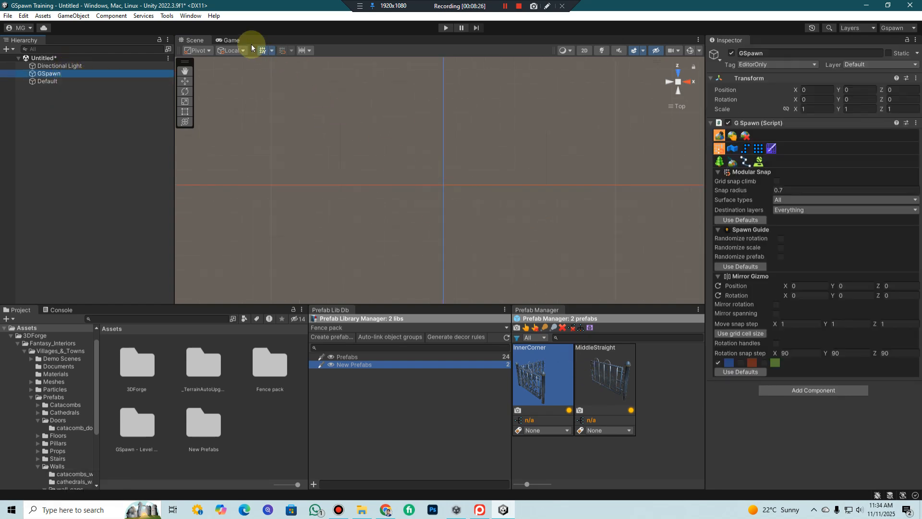
click(190, 16)
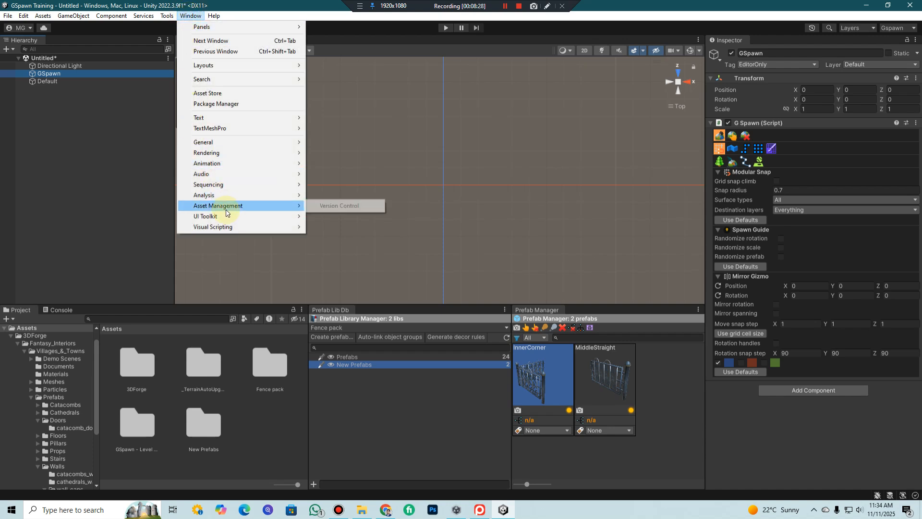
click(190, 16)
click(167, 16)
mouse_move(185, 27)
mouse_move(278, 51)
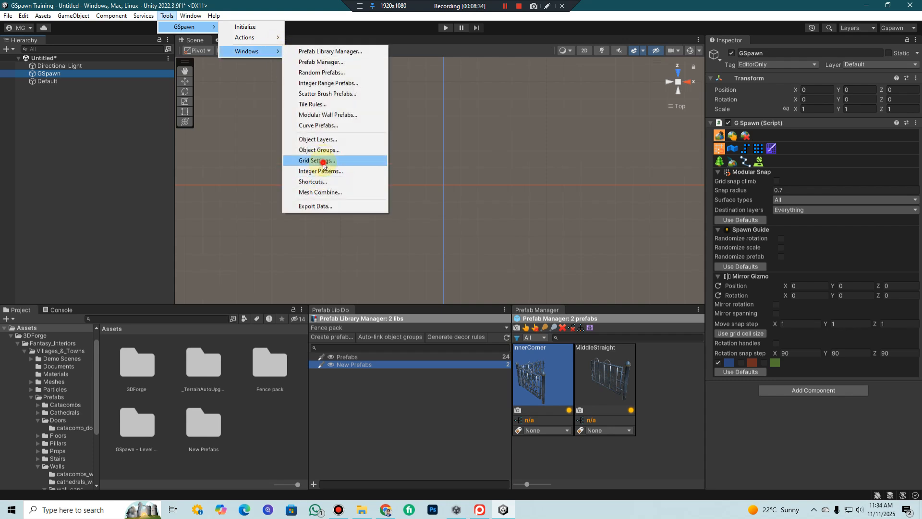
click(324, 160)
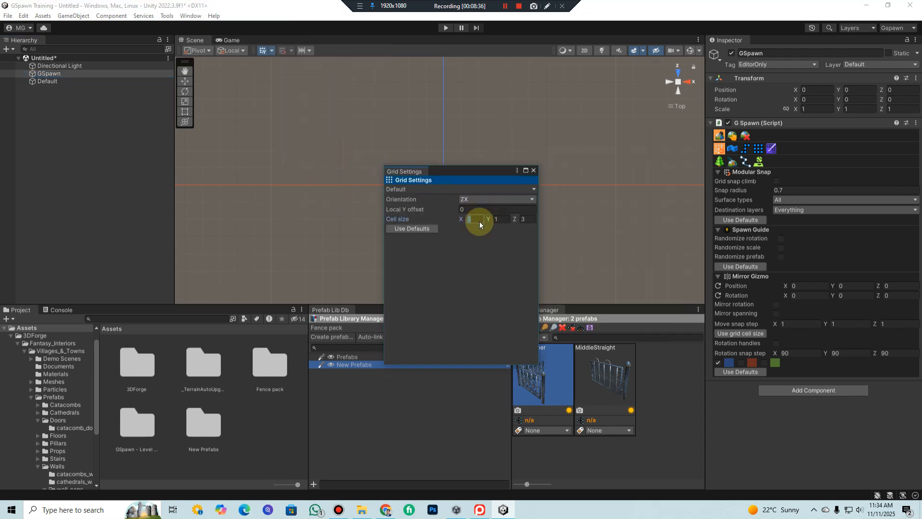
text(5)
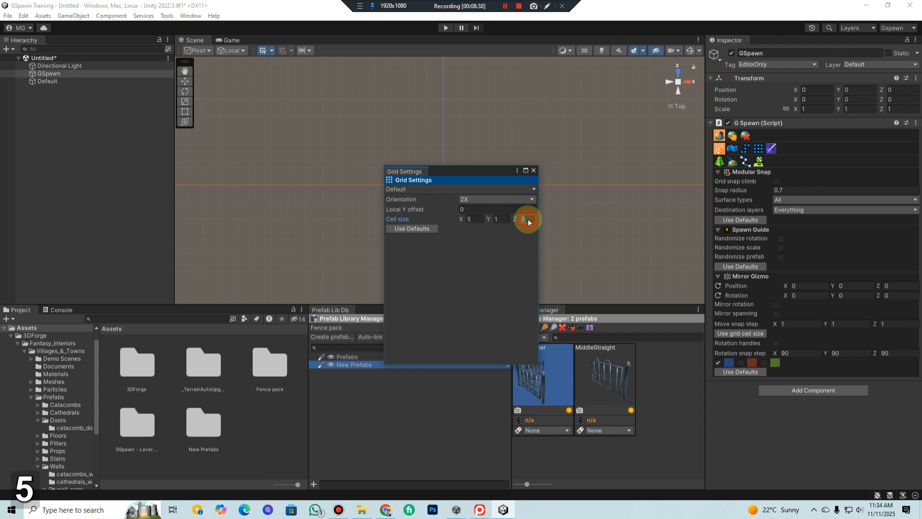
click(533, 170)
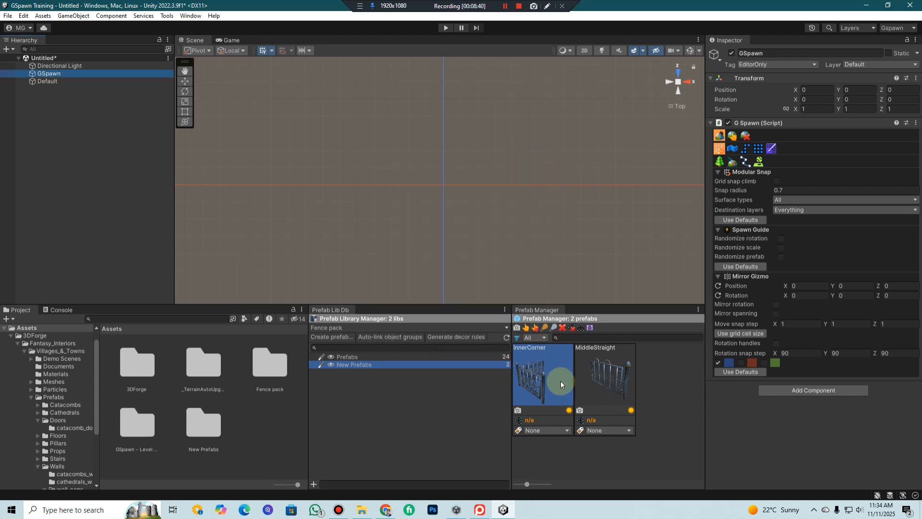
Hide the built-in scene grid in the top view around the origin
middle_drag(429, 183, 436, 208)
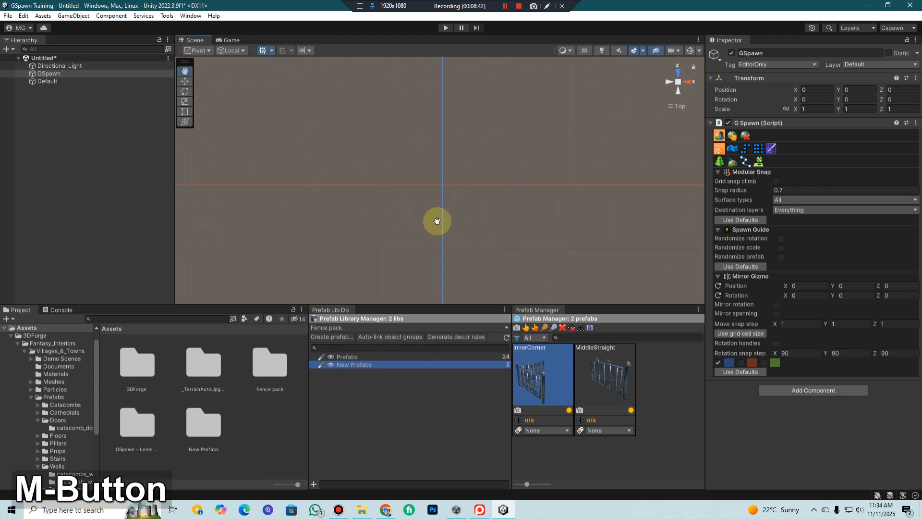
click(263, 51)
scroll(491, 213, down, 5)
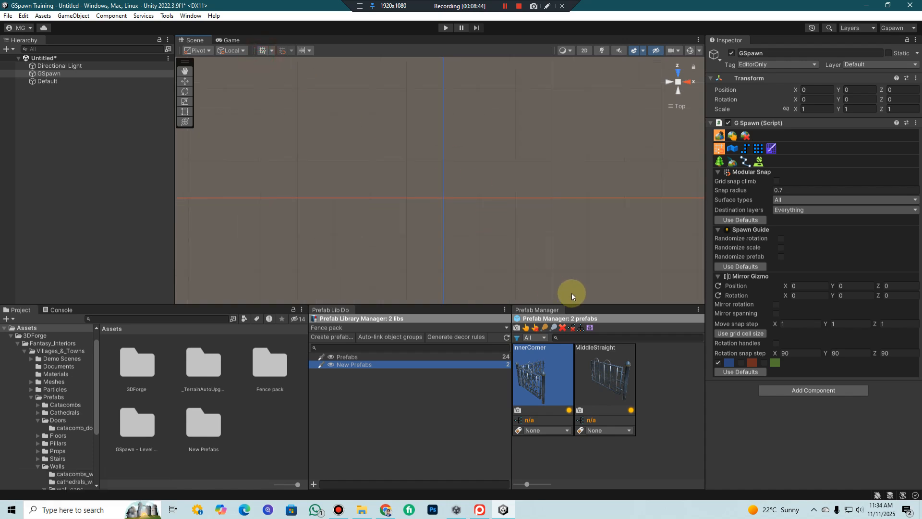
Place a MiddleStraight fence piece at X -5, Z 0 and an InnerCorner piece beside it near the origin
click(596, 384)
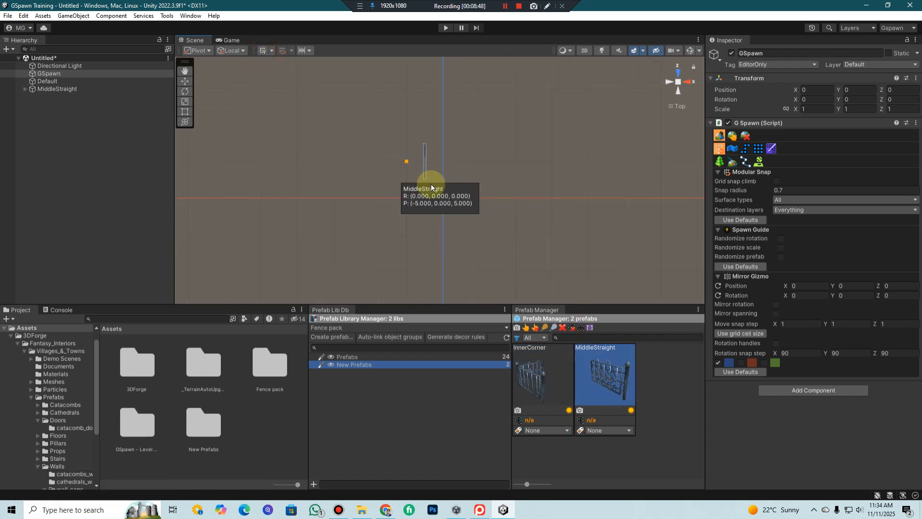
click(431, 186)
click(542, 381)
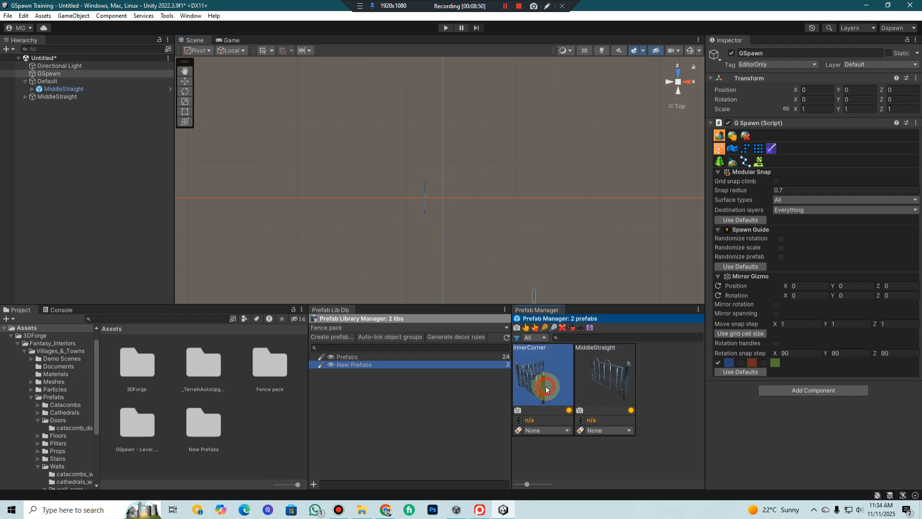
click(463, 201)
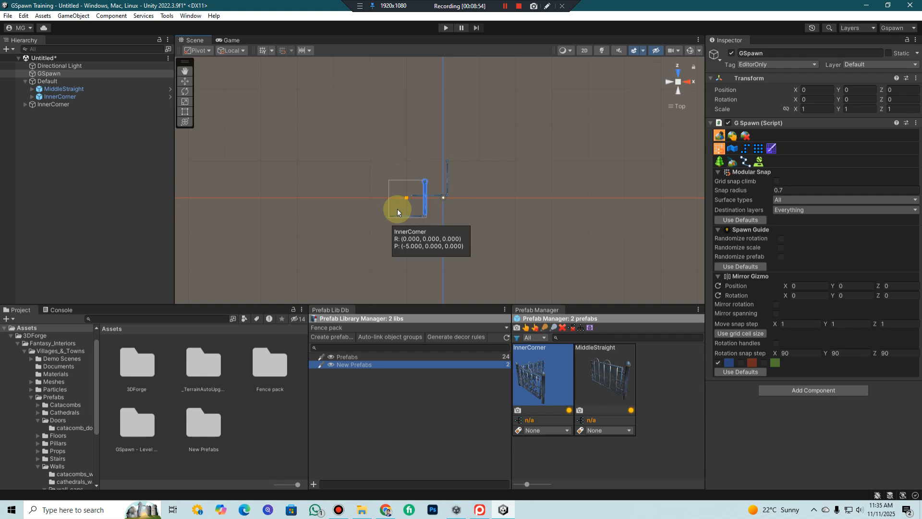
Place another InnerCorner piece at X -5, Z -5, and erase all placed fence pieces from the scene
click(400, 245)
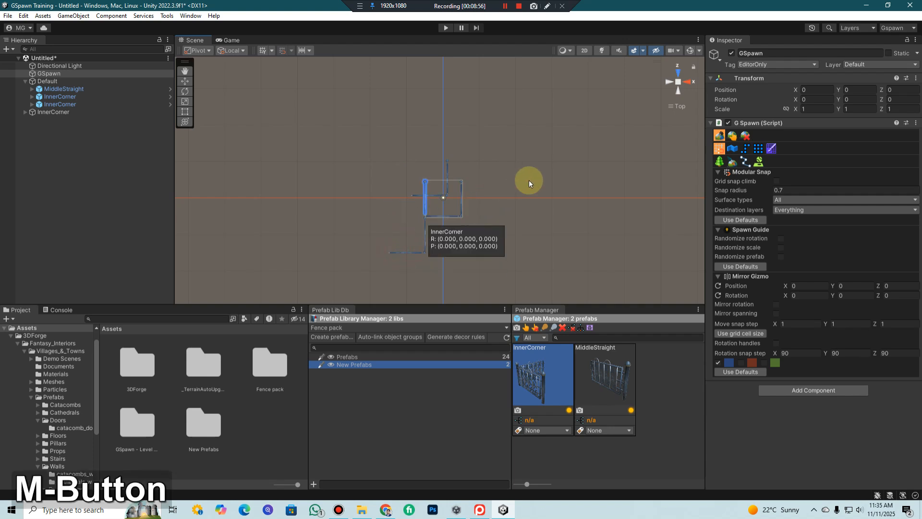
scroll(435, 225, up, 2)
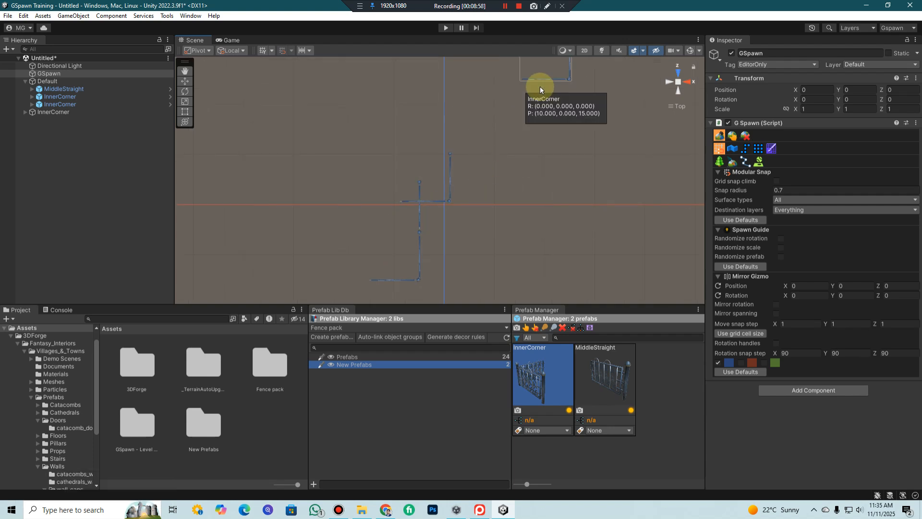
click(745, 136)
mouse_move(443, 177)
mouse_down()
mouse_move(426, 204)
mouse_move(506, 196)
mouse_up()
Return to GSpawn's spawn mode and place a MiddleStraight piece at X 10, Z 5
click(600, 384)
click(597, 395)
click(720, 136)
click(598, 379)
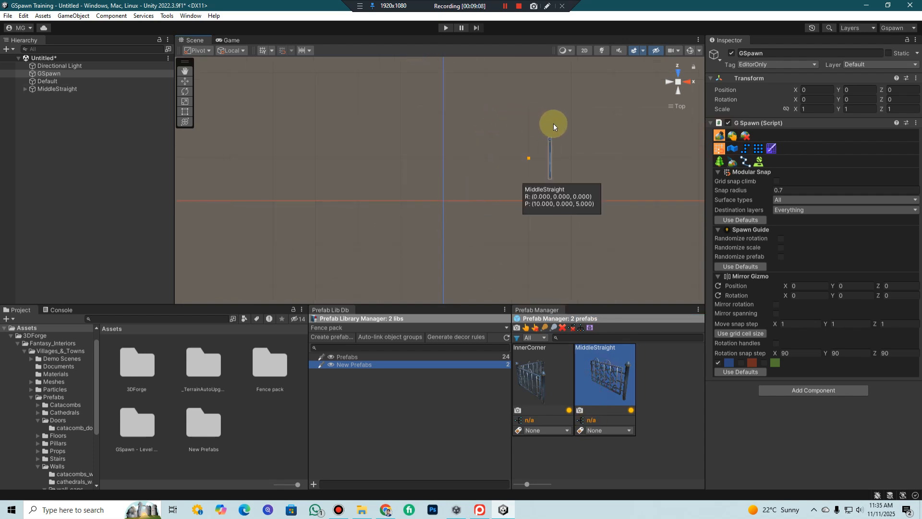
click(549, 123)
Place an unrotated InnerCorner piece at X 10, Z 0 and one rotated 270° about Y at X 10, Z 10
click(545, 392)
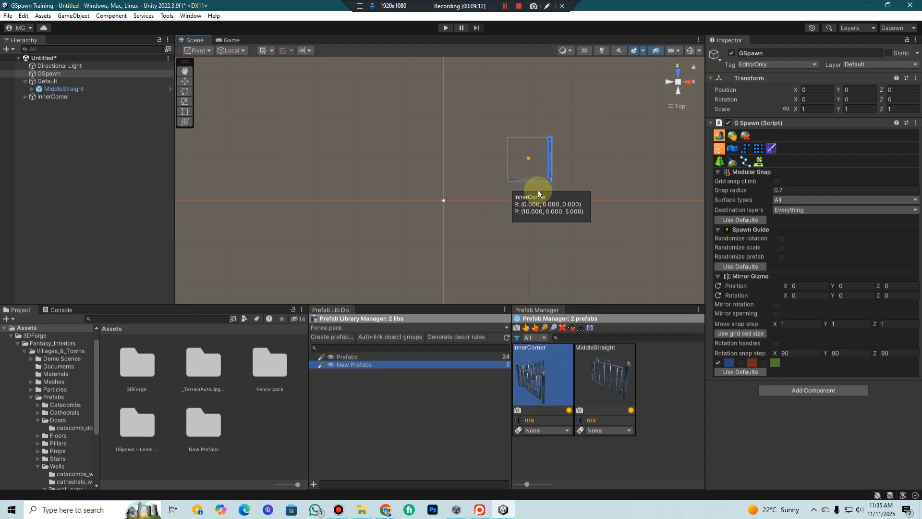
click(541, 212)
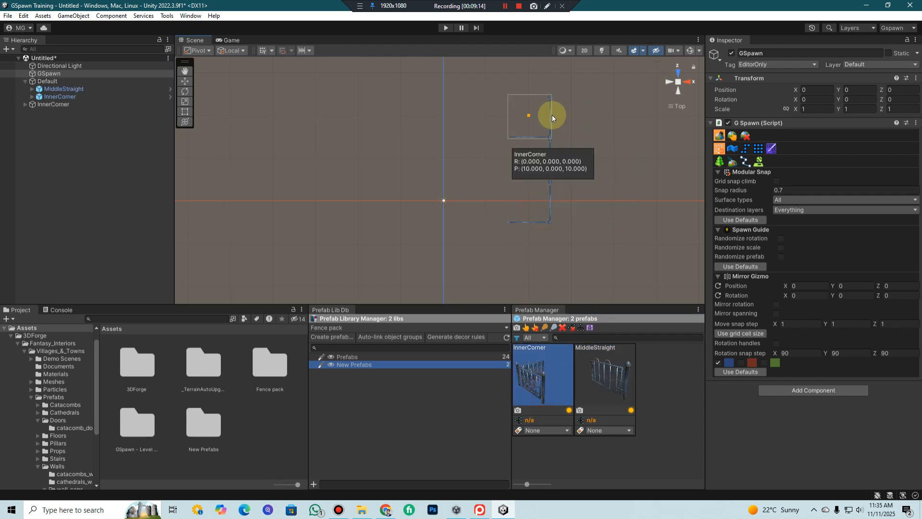
key(y)
key(y)
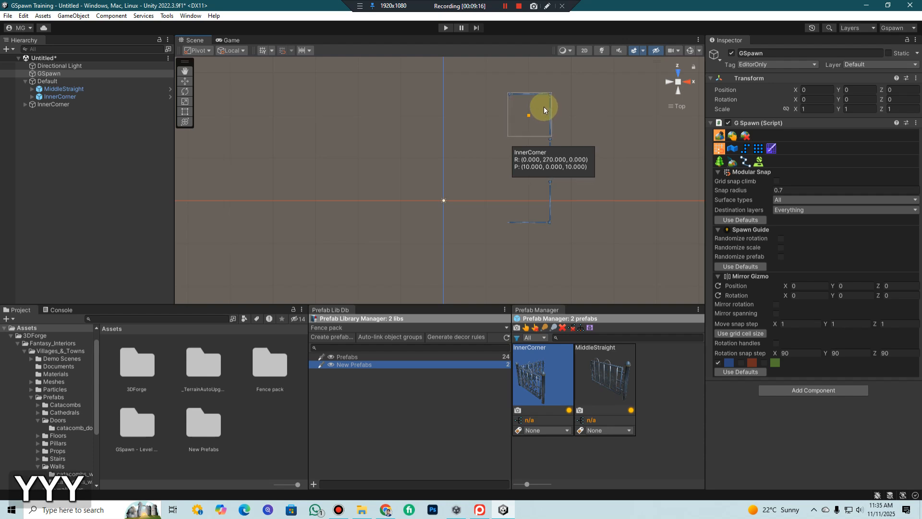
click(544, 111)
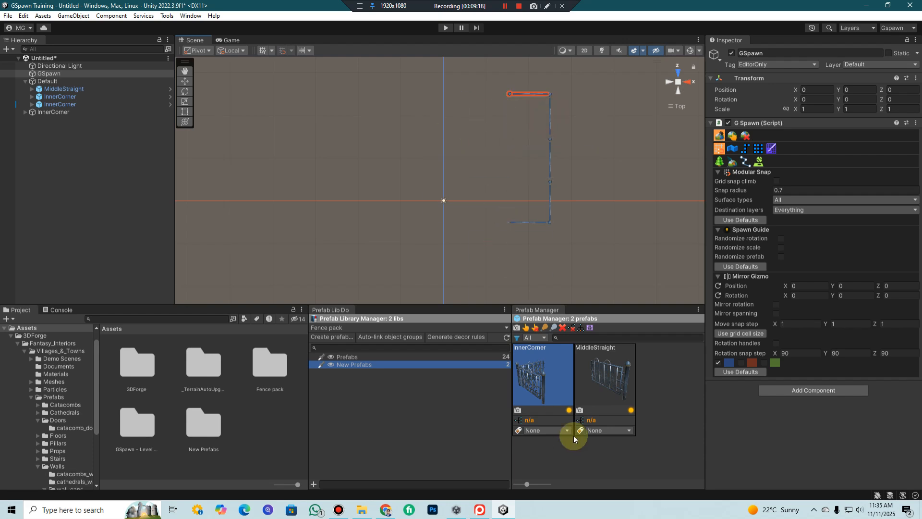
Place three MiddleStraight pieces rotated 270° about Y along Z 10, at X 5, 0 and -5
click(582, 358)
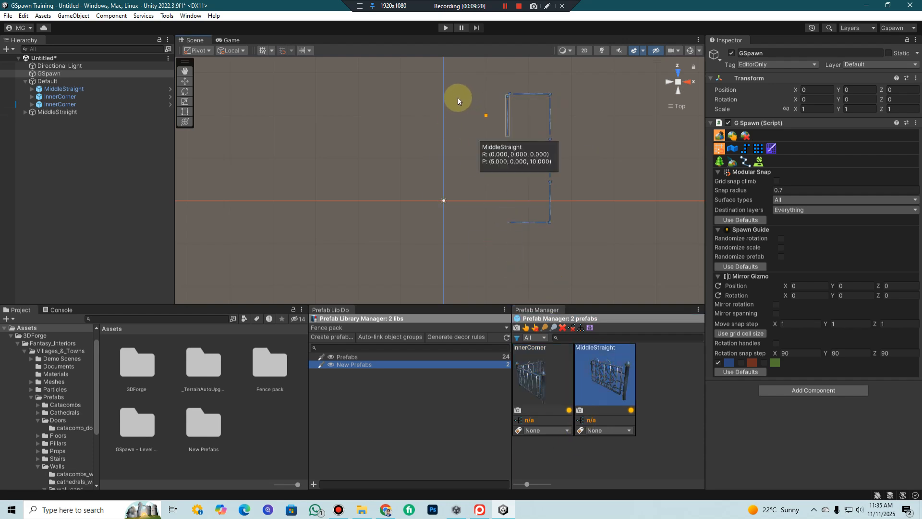
key(y)
key(y)
key(y)
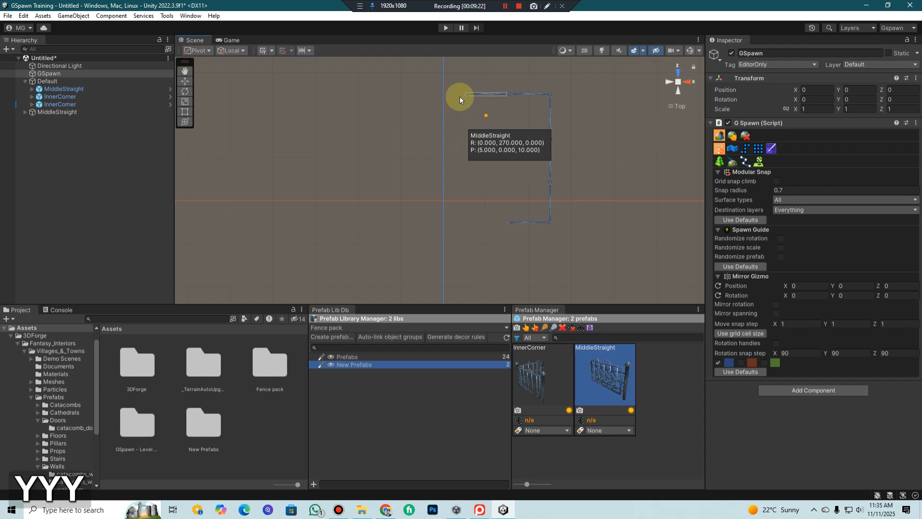
click(462, 94)
click(416, 95)
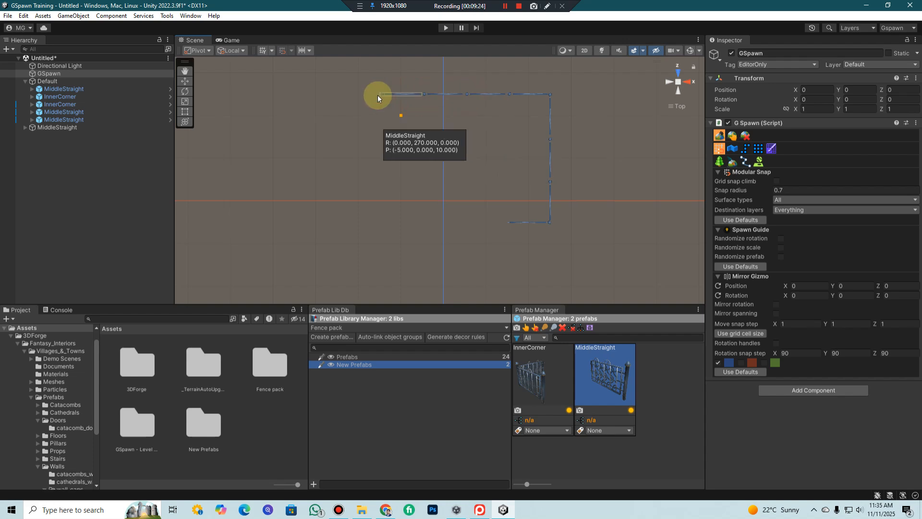
click(377, 96)
Place three more 270° MiddleStraight pieces along Z -5, extending the lower corner at X 5, 0 and -5
click(452, 216)
click(397, 221)
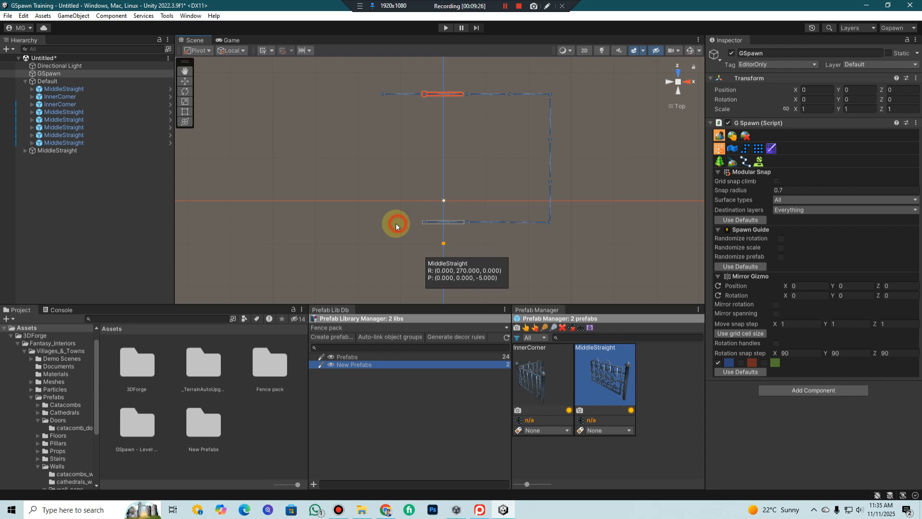
click(365, 225)
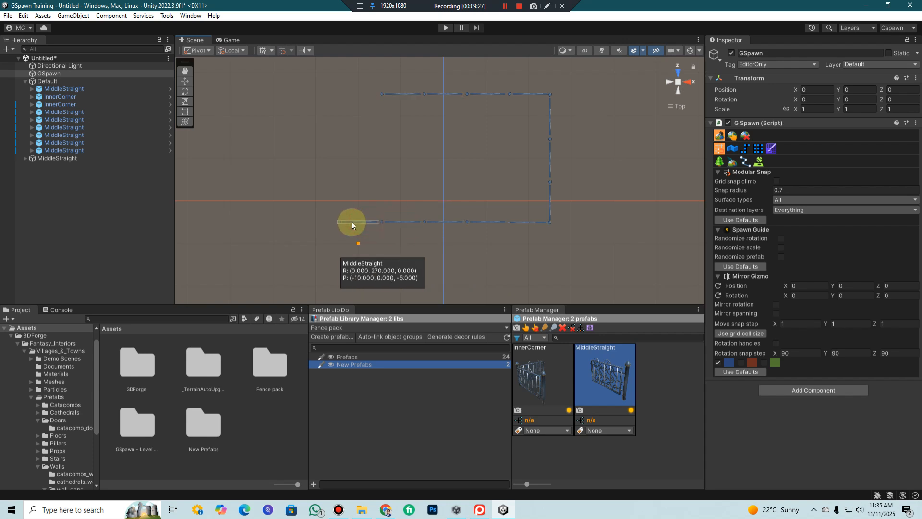
Place an InnerCorner piece rotated 180° about Y at X -10, Z -5, at the end of the lower row
click(533, 384)
key(y)
key(y)
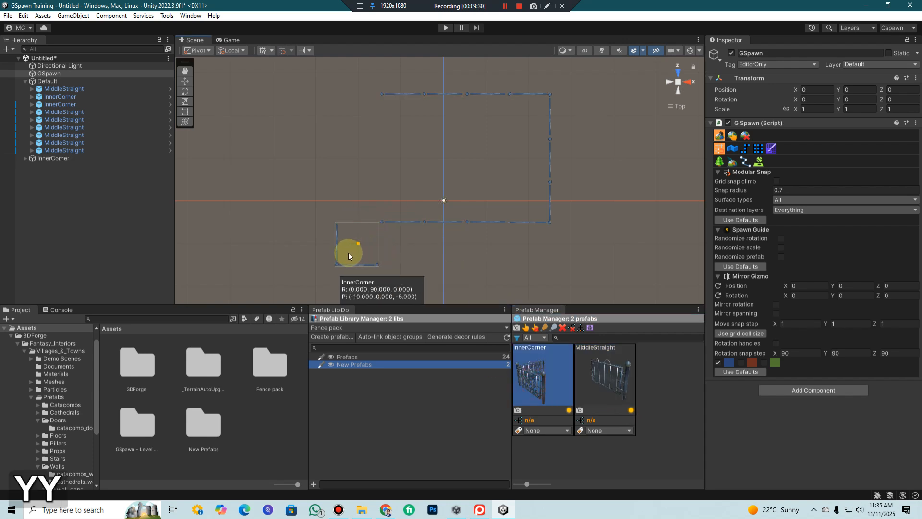
key(y)
click(347, 253)
middle_drag(348, 230, 378, 148)
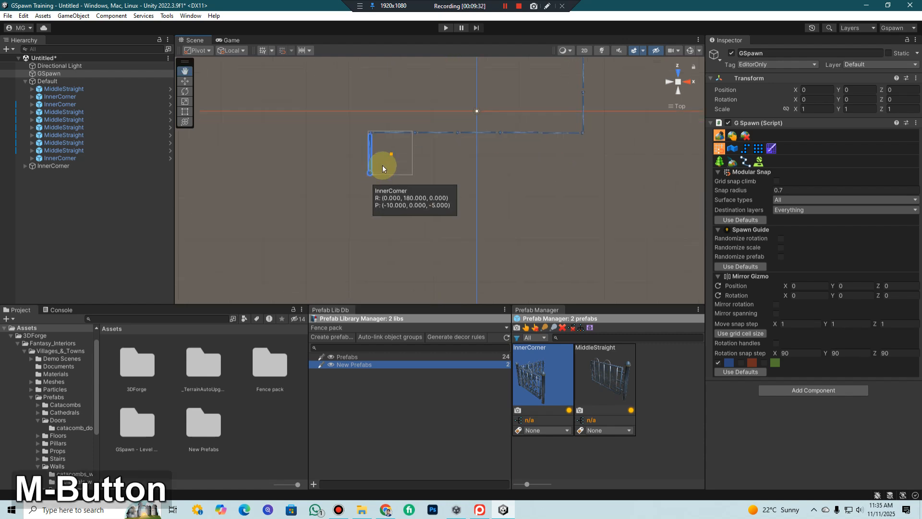
Extend the new corner with two MiddleStraight pieces rotated 180° at X -10, Z -10 and Z -15, and deselect GSpawn
click(598, 385)
key(y)
key(y)
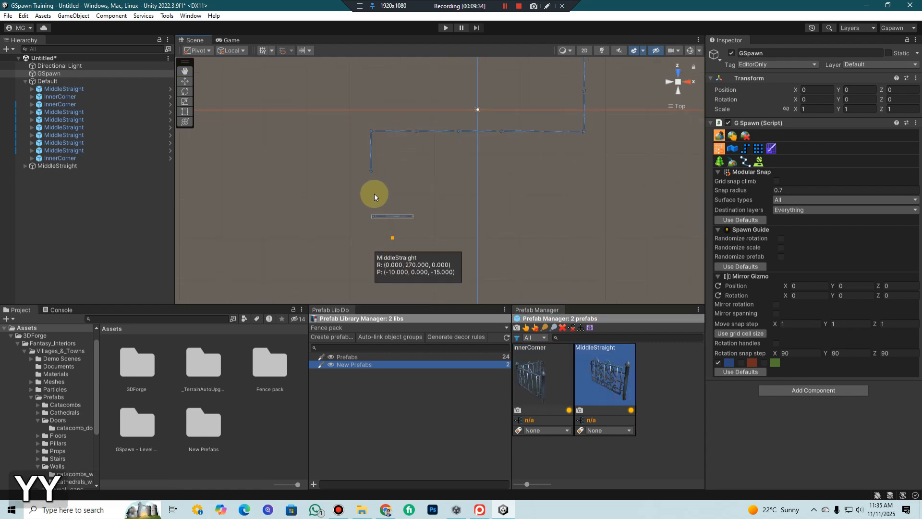
key(y)
click(384, 207)
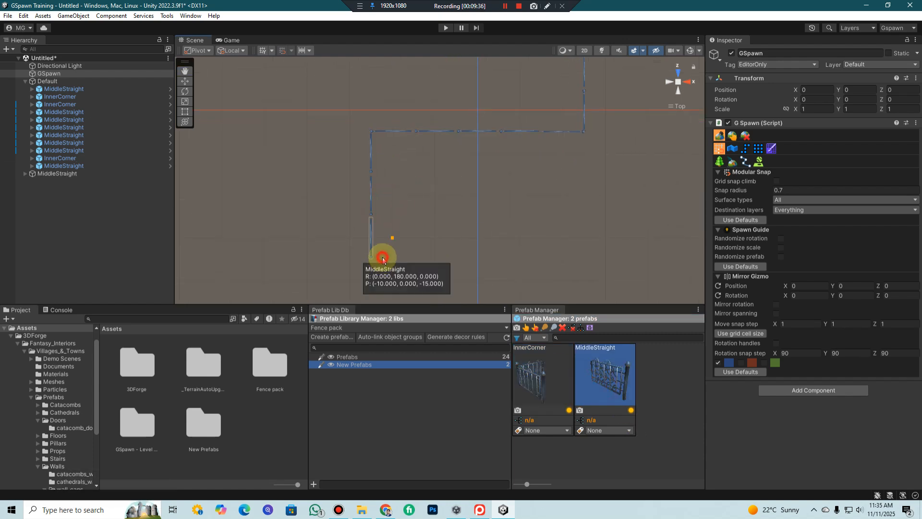
click(382, 261)
scroll(486, 296, down, 2)
click(50, 221)
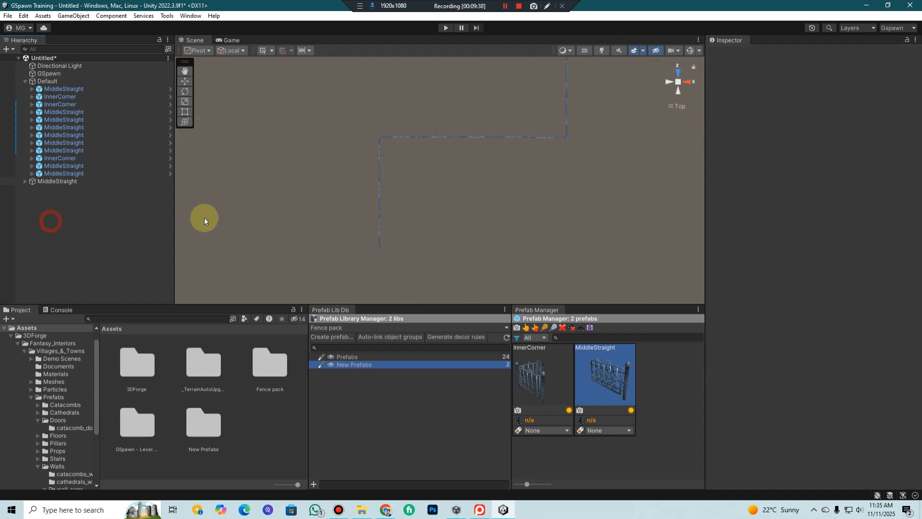
Examine the assembled fence run in perspective view, checking how the corners and straight sections connect
alt+drag(484, 217, 458, 155)
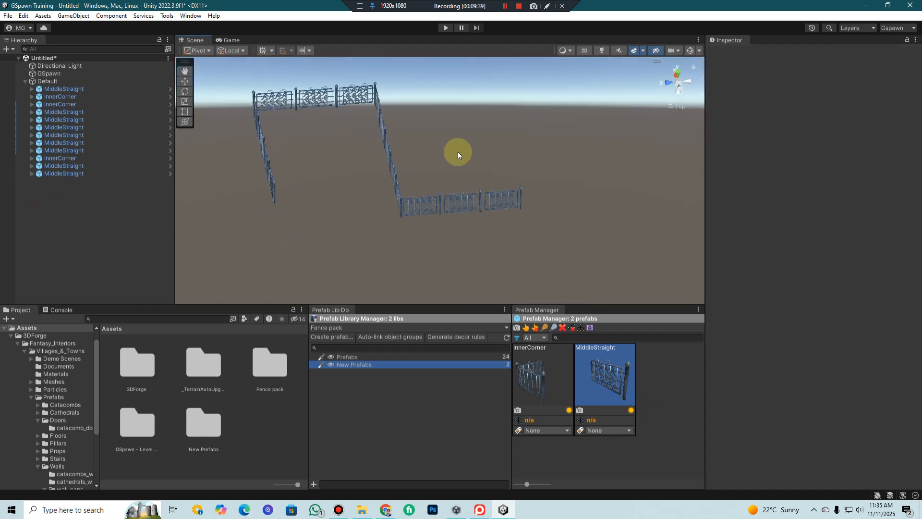
click(677, 87)
middle_drag(432, 186, 482, 156)
right_drag(589, 190, 601, 142)
key(shift+w)
key(shift+w)
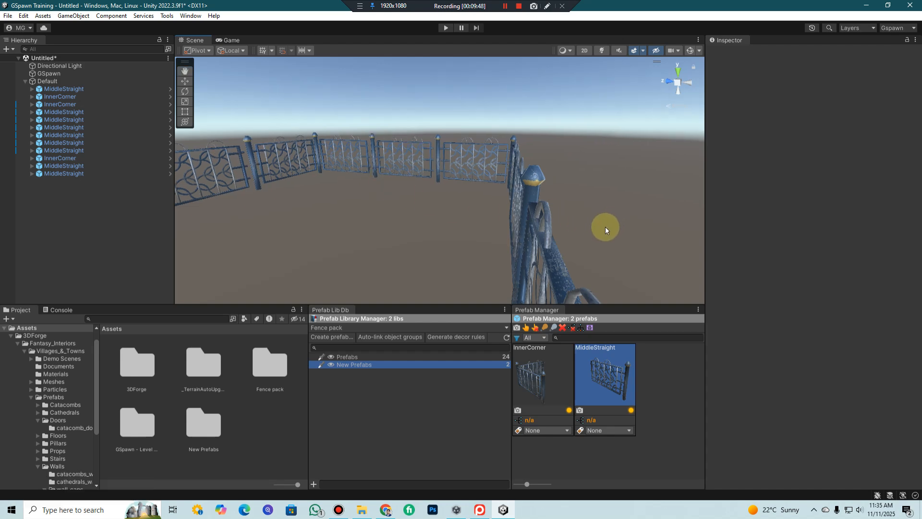
scroll(608, 224, down, 3)
middle_drag(621, 223, 416, 198)
scroll(435, 212, down, 6)
right_drag(607, 140, 580, 126)
key(shift+w)
key(shift+s)
key(shift+w)
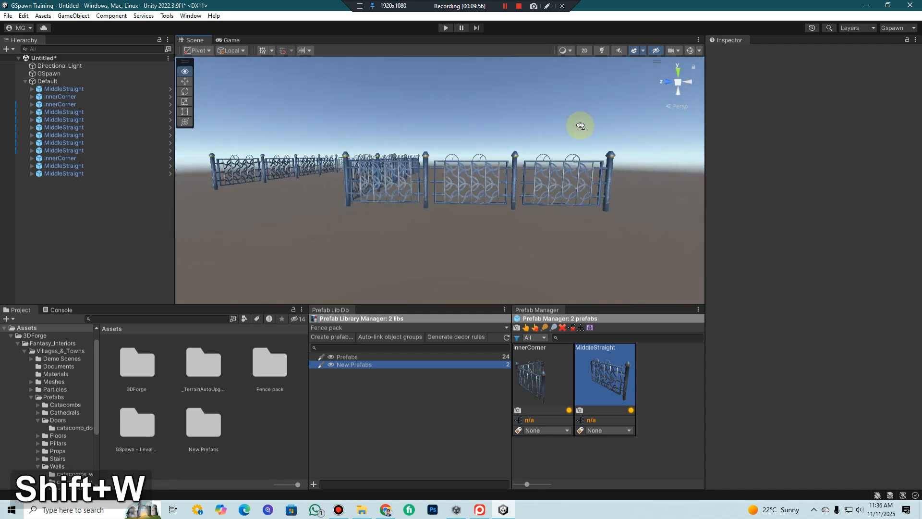
Examine the post joints between neighbouring fence panels up close, selecting the MiddleStraight piece at X 0, Z -5
right_drag(625, 151, 624, 153)
scroll(500, 178, down, 4)
middle_drag(500, 177, 503, 185)
right_drag(503, 185, 358, 184)
scroll(361, 185, down, 5)
middle_drag(389, 197, 395, 191)
scroll(395, 191, up, 2)
right_drag(443, 183, 362, 183)
scroll(548, 189, up, 5)
middle_drag(606, 190, 526, 189)
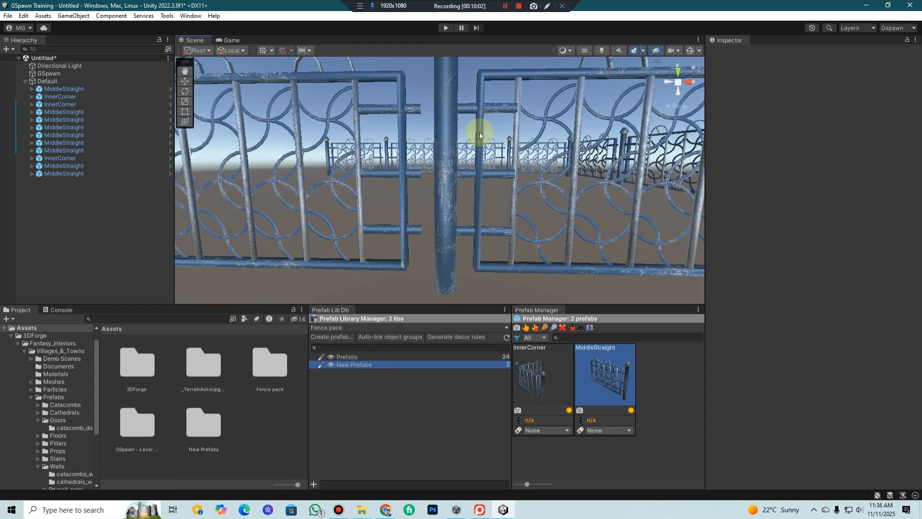
click(397, 111)
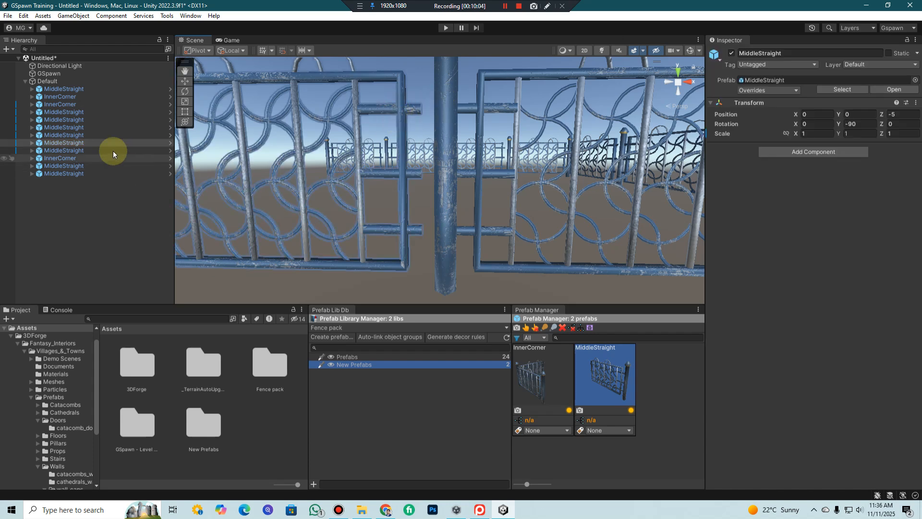
scroll(524, 184, down, 6)
scroll(518, 224, down, 8)
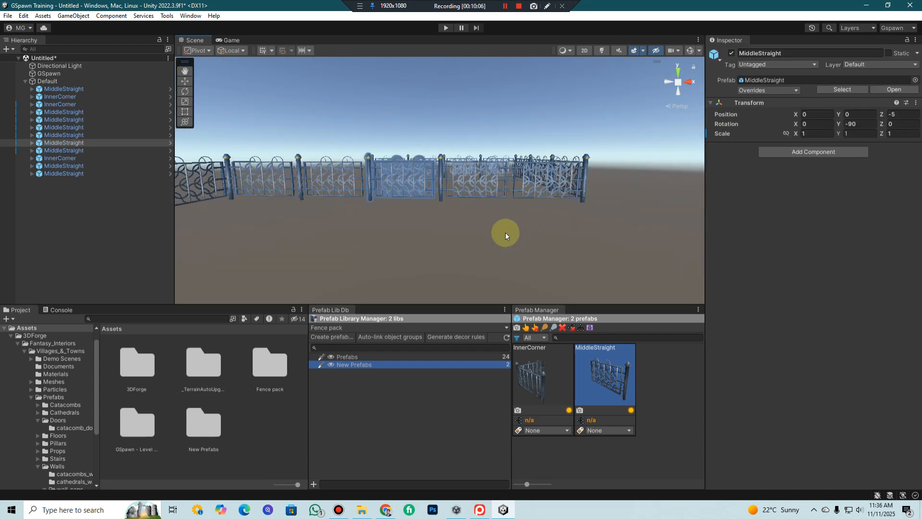
middle_drag(383, 173, 417, 201)
scroll(417, 201, up, 8)
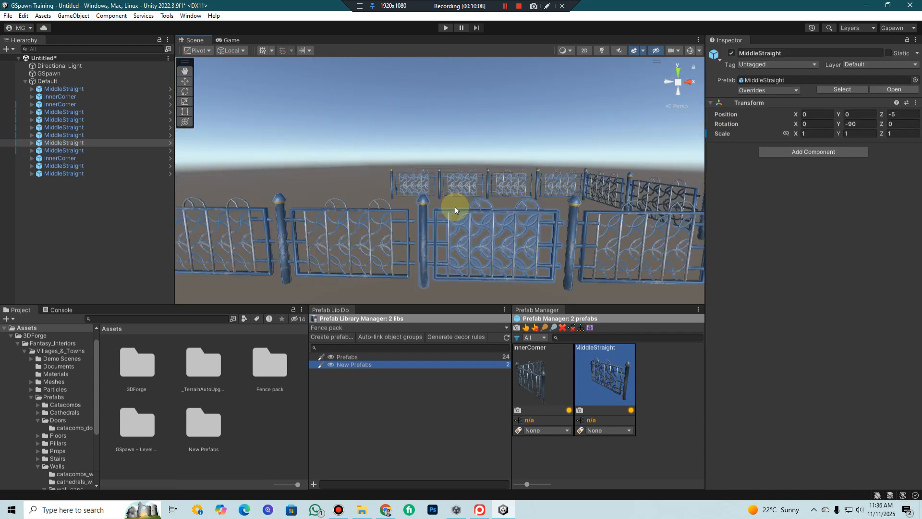
scroll(455, 208, down, 5)
Erase every placed fence piece from the scene with GSpawn's 2D erase brush
click(53, 74)
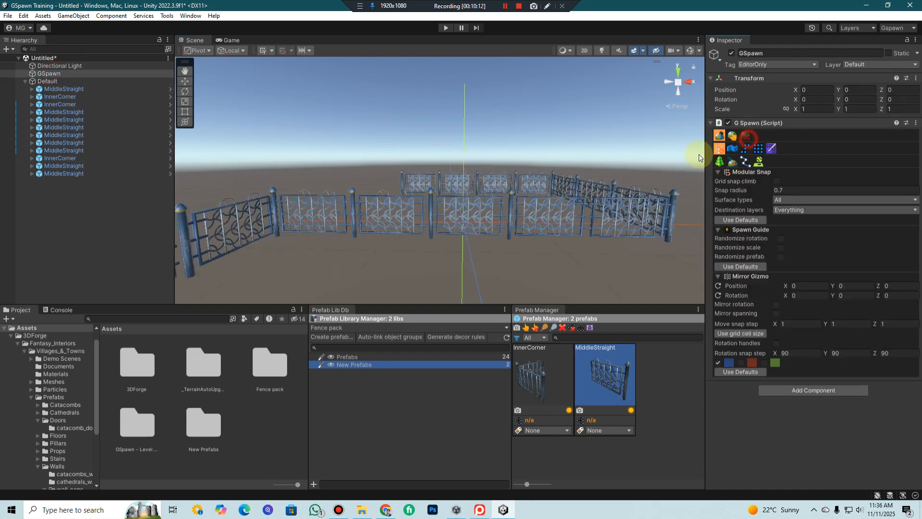
click(747, 138)
drag(615, 223, 281, 218)
middle_drag(407, 195, 428, 196)
scroll(440, 195, down, 4)
drag(421, 169, 384, 172)
mouse_move(450, 187)
middle_down()
mouse_move(418, 236)
mouse_move(474, 179)
mouse_move(550, 269)
mouse_move(531, 208)
mouse_move(542, 215)
middle_up()
scroll(451, 221, up, 4)
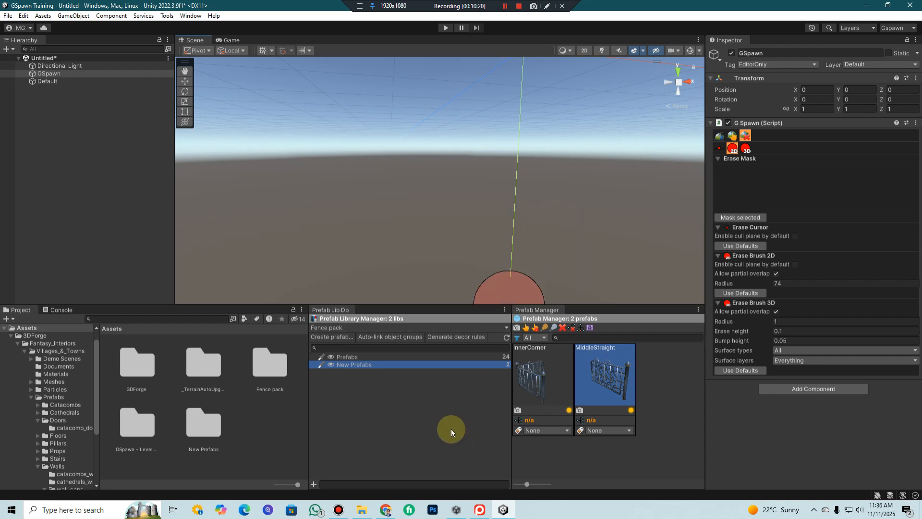
click(435, 405)
mouse_move(461, 161)
middle_down()
mouse_move(435, 219)
mouse_move(466, 157)
middle_up()
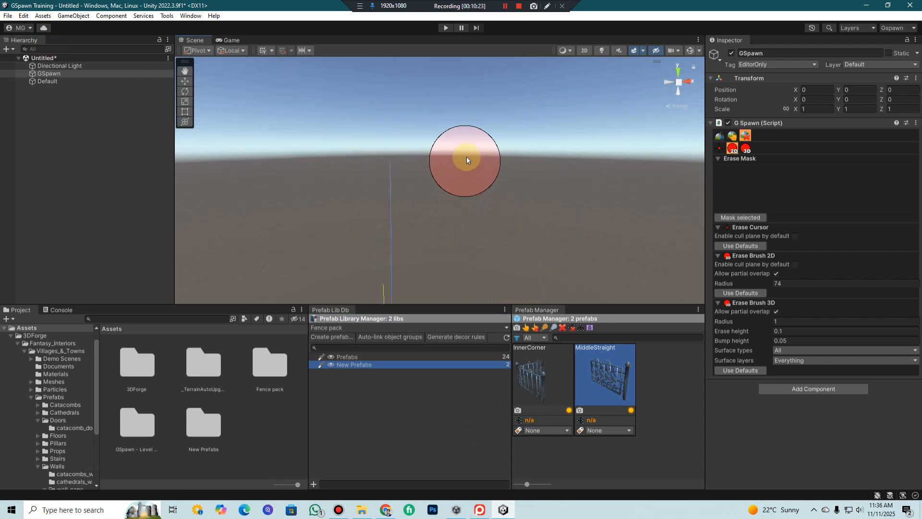
Switch GSpawn to object selection mode and add a MiddleStraight piece from the prefab library to the scene
click(719, 136)
mouse_move(413, 217)
middle_down()
mouse_move(420, 198)
mouse_move(411, 189)
mouse_move(445, 191)
mouse_move(423, 240)
middle_up()
click(732, 137)
double_click(608, 377)
middle_drag(517, 199, 425, 200)
scroll(522, 203, down, 5)
Modular-snap the MiddleStraight piece to the grid at X 0, Y 0, Z 0
key(d)
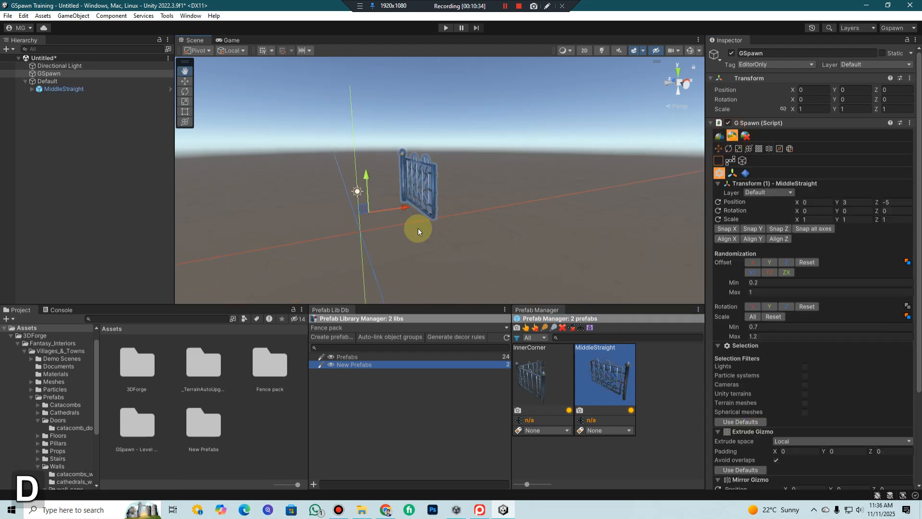
key(r)
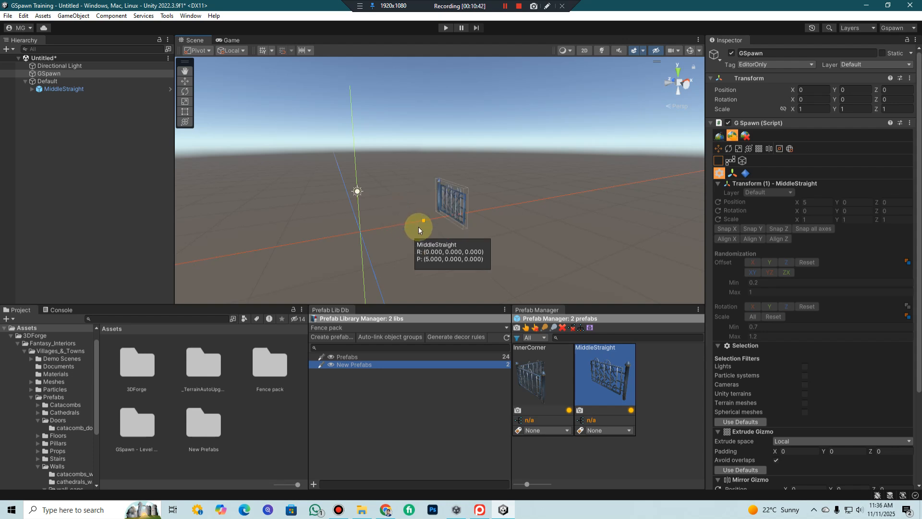
click(505, 6)
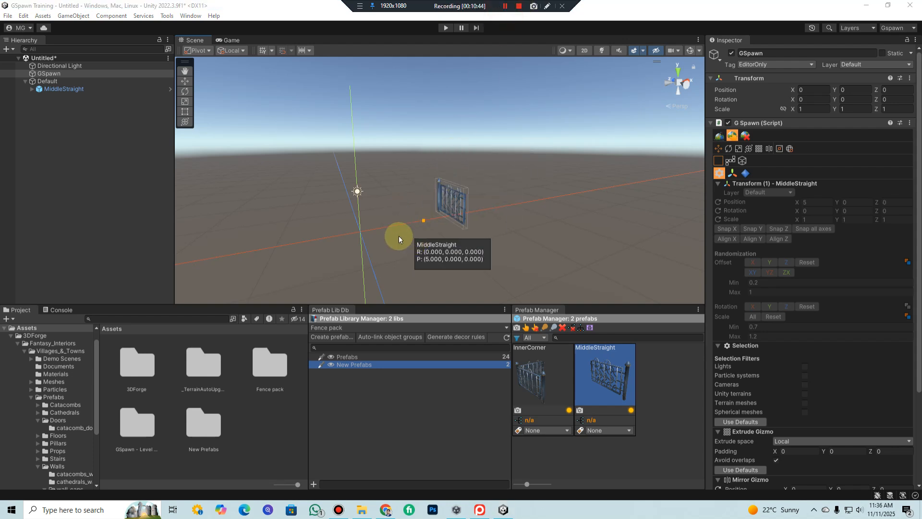
middle_drag(367, 234, 499, 233)
middle_drag(635, 228, 501, 226)
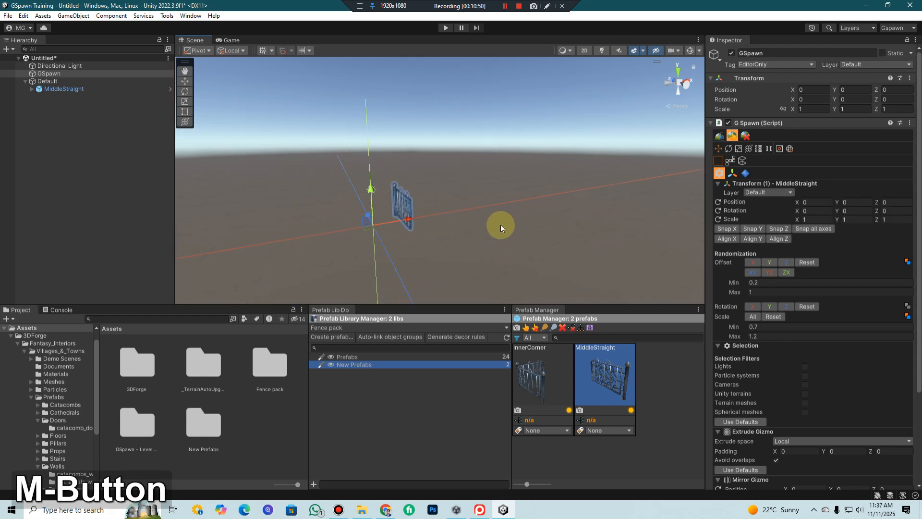
Switch the transform gizmo on the MiddleStraight piece to scaling
key(i)
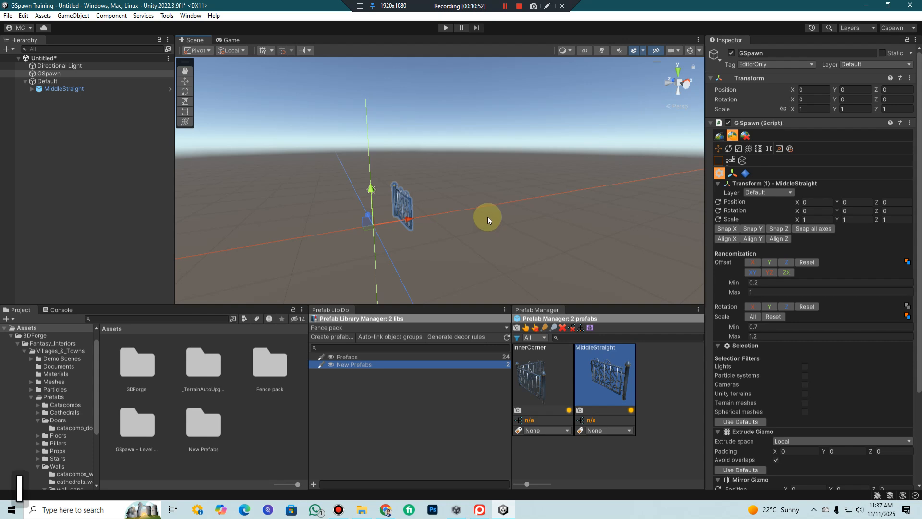
key(r)
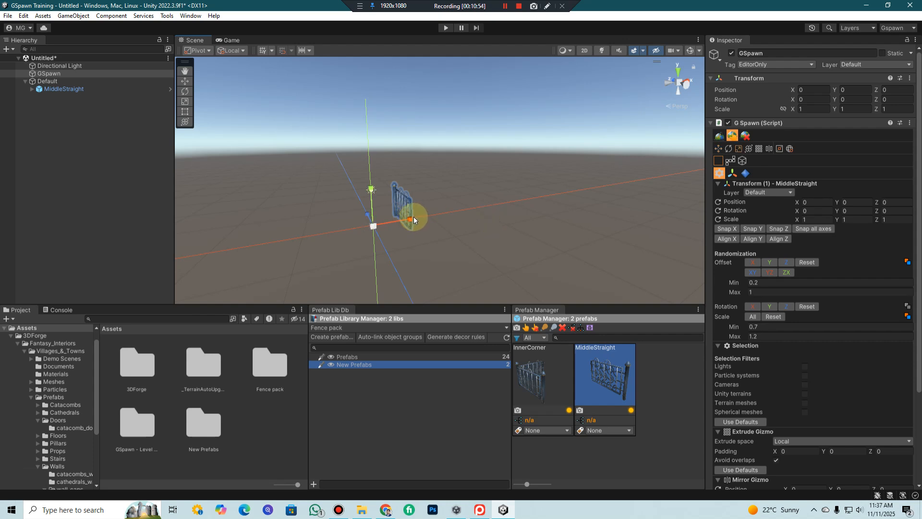
key(i)
key(o)
Add an InnerCorner piece from the prefab library to the scene at X 0, Y 0, Z 0
right_drag(496, 268, 555, 265)
middle_drag(543, 225, 524, 234)
right_drag(451, 203, 494, 210)
mouse_move(499, 209)
middle_down()
mouse_move(525, 204)
mouse_move(504, 214)
middle_up()
right_drag(517, 208, 520, 214)
scroll(519, 214, up, 2)
mouse_move(499, 204)
middle_down()
mouse_move(525, 214)
mouse_move(517, 206)
middle_up()
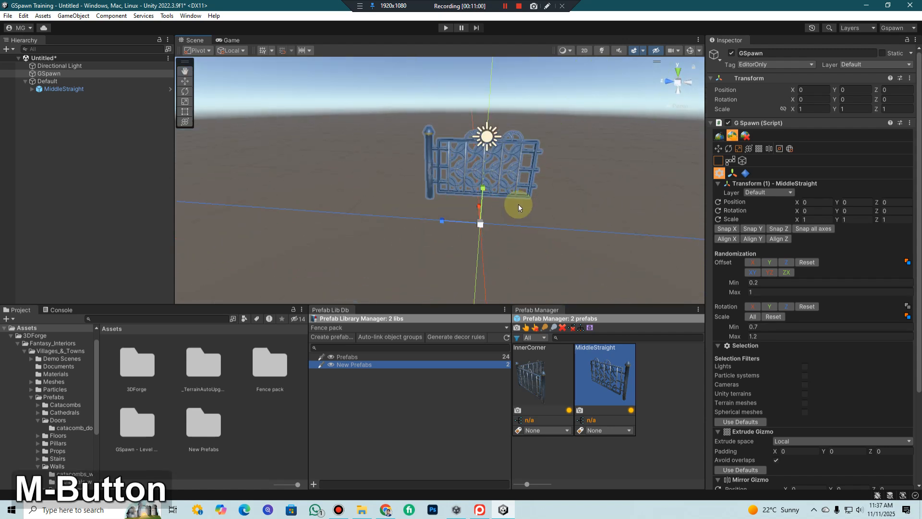
click(543, 375)
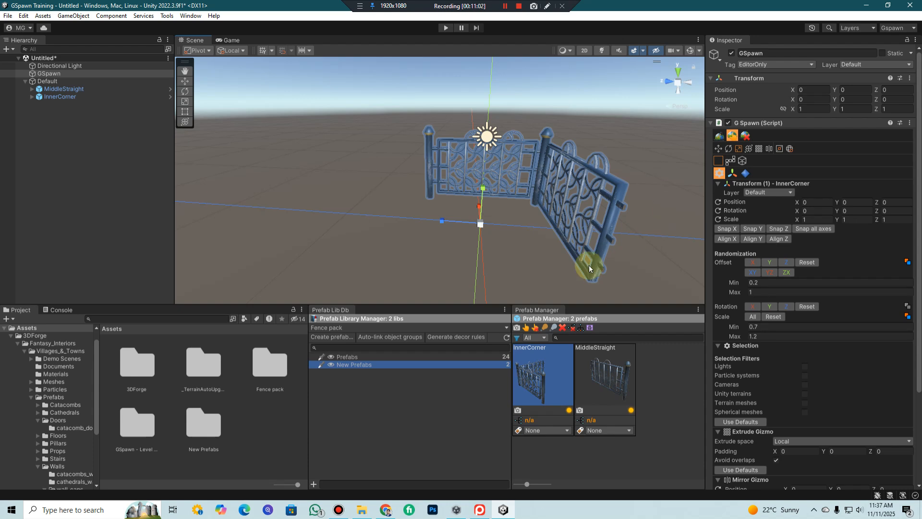
Modular-snap the InnerCorner piece beside the MiddleStraight piece at X 0, Y 0, Z -5
scroll(599, 146, down, 5)
scroll(498, 187, up, 5)
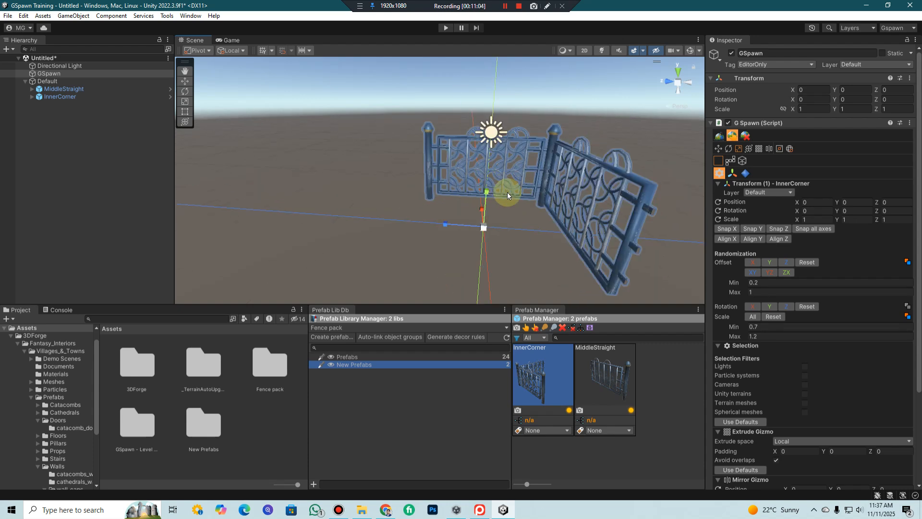
key(d)
scroll(640, 234, down, 5)
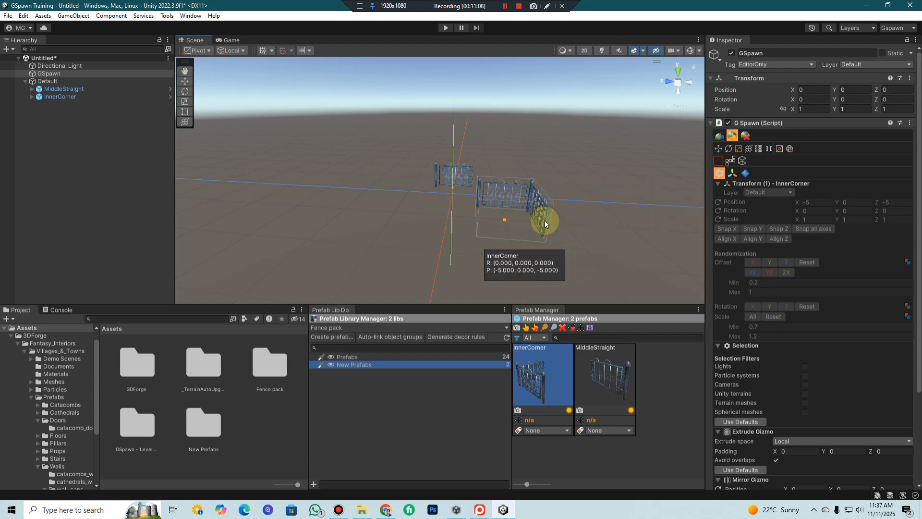
middle_drag(511, 230, 513, 203)
scroll(521, 209, up, 7)
middle_drag(584, 257, 539, 203)
Switch the gizmo to moving, duplicate the InnerCorner piece, and rotate the selected one to 180° about Y
click(717, 148)
scroll(594, 212, down, 5)
scroll(565, 211, up, 4)
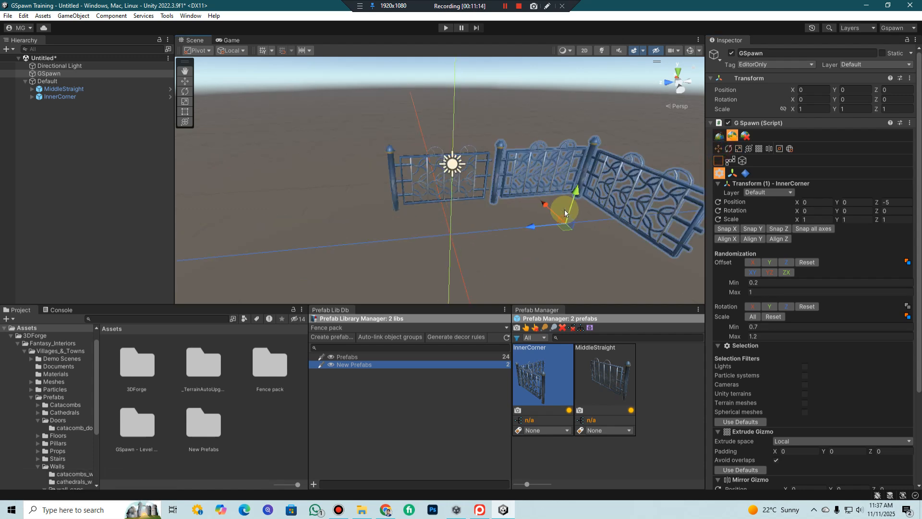
scroll(565, 212, up, 3)
click(555, 173)
scroll(639, 245, down, 3)
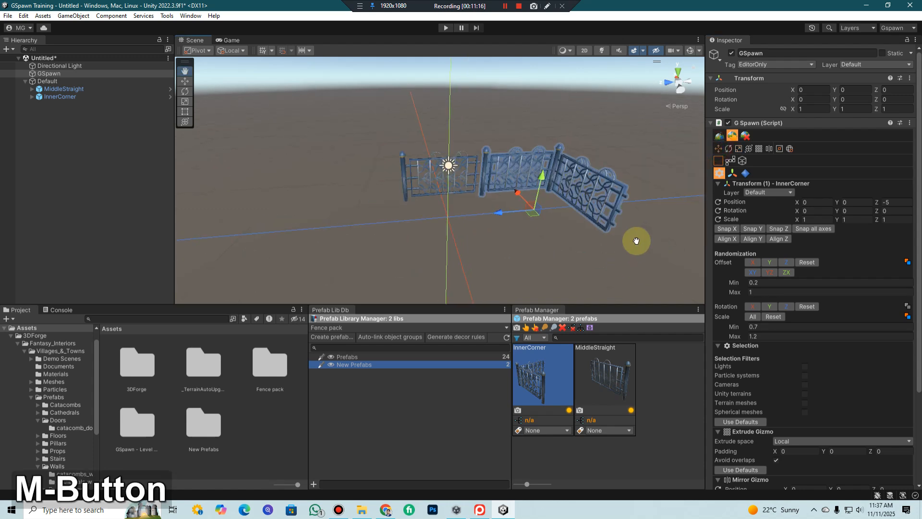
key(ctrl+d)
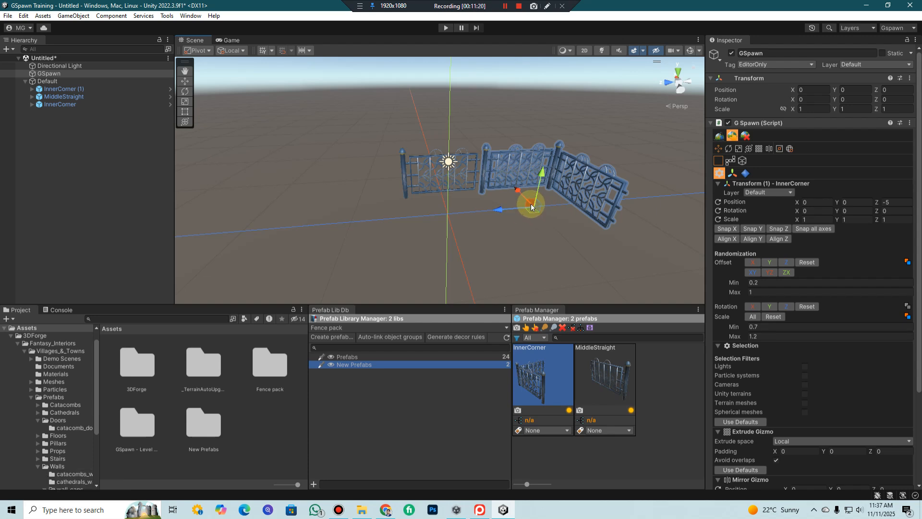
key(y)
key(y)
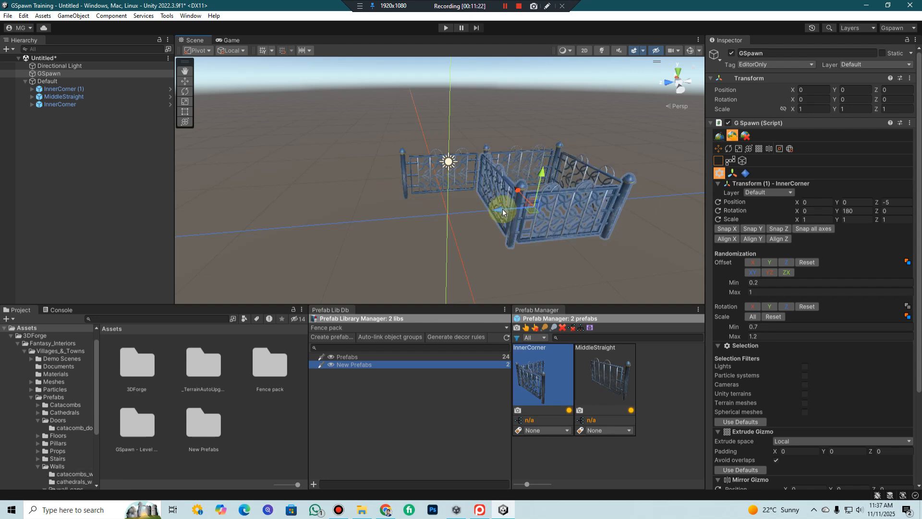
Modular-snap the rotated InnerCorner piece to the other end of the MiddleStraight piece at X 5, Y 0, Z 5
key(d)
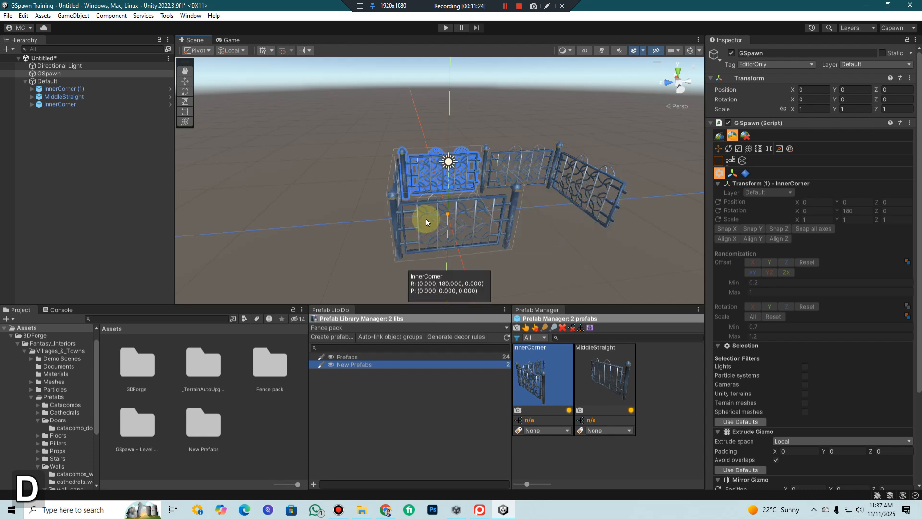
click(353, 178)
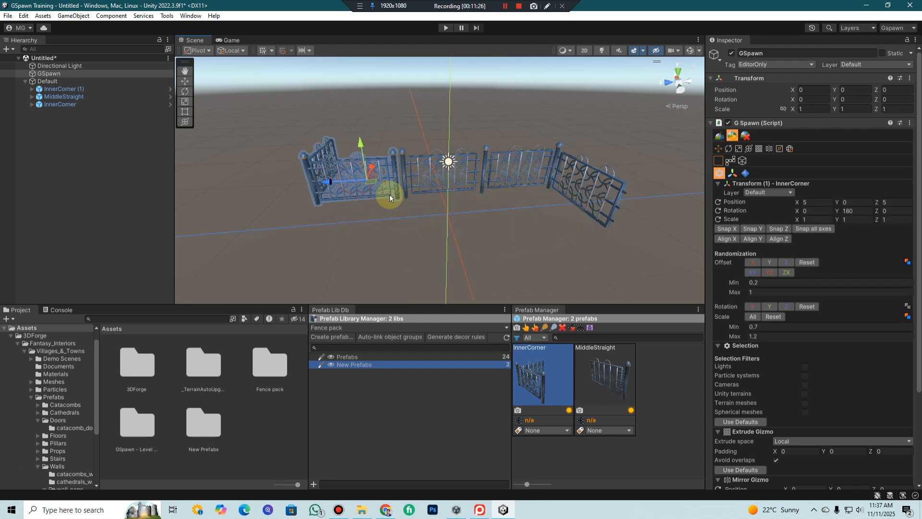
key(r)
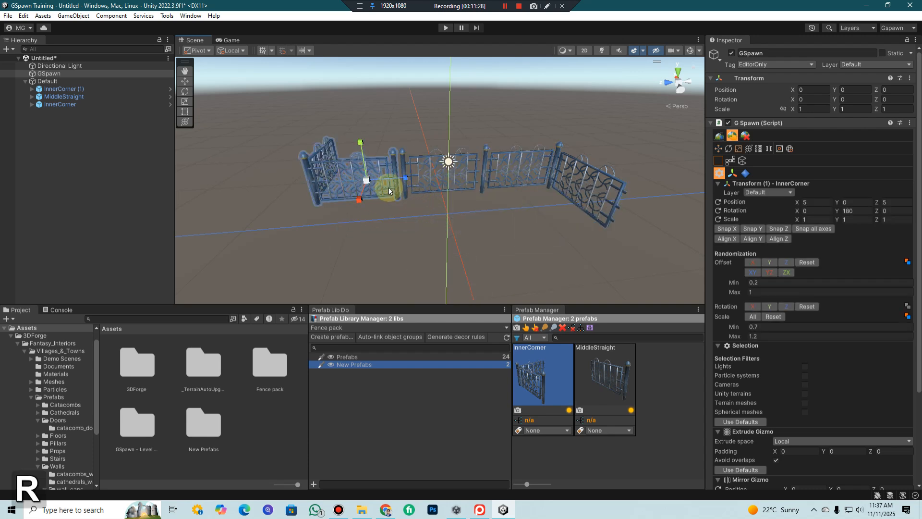
key(d)
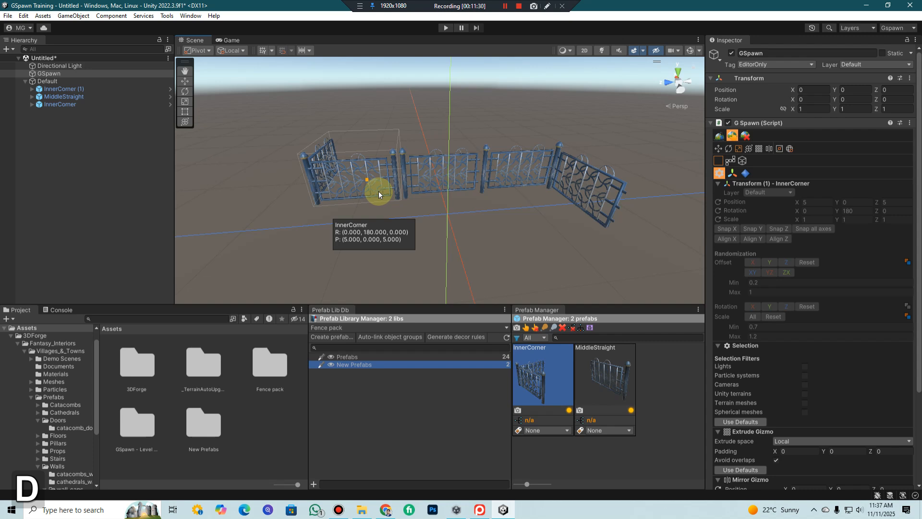
key(r)
click(390, 191)
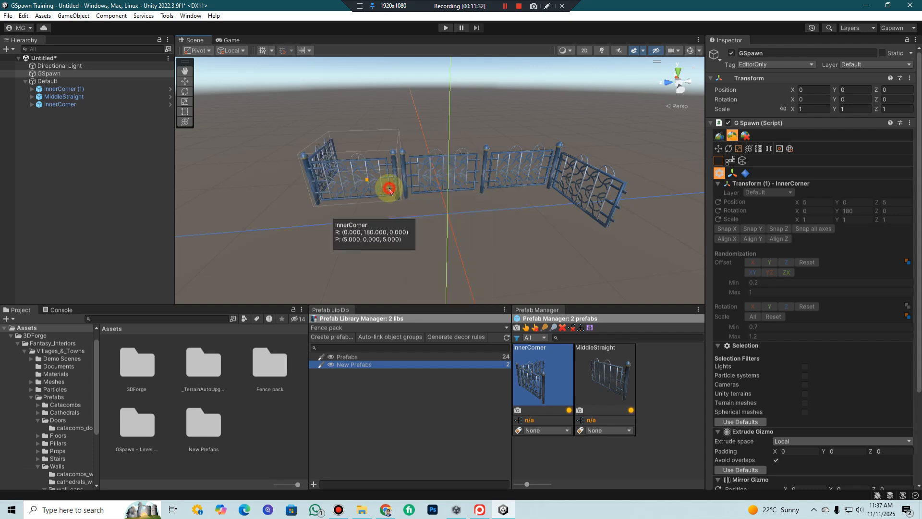
click(573, 184)
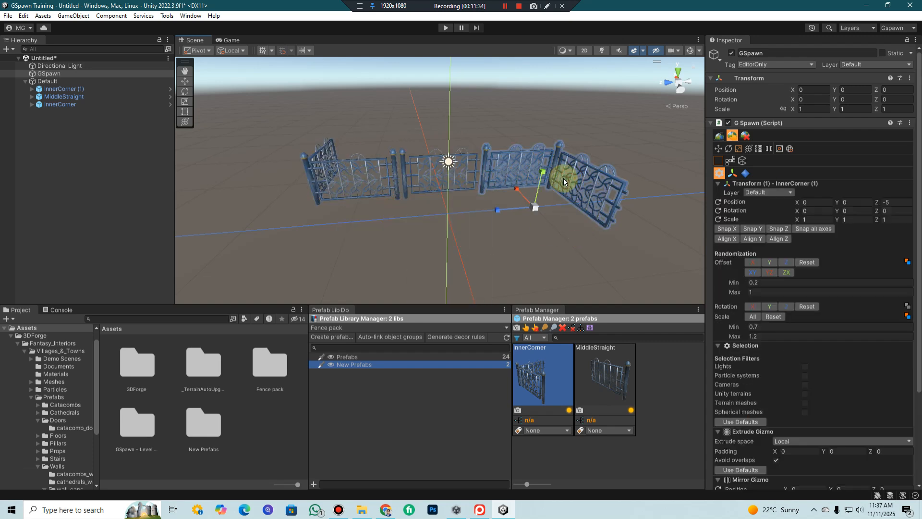
key(d)
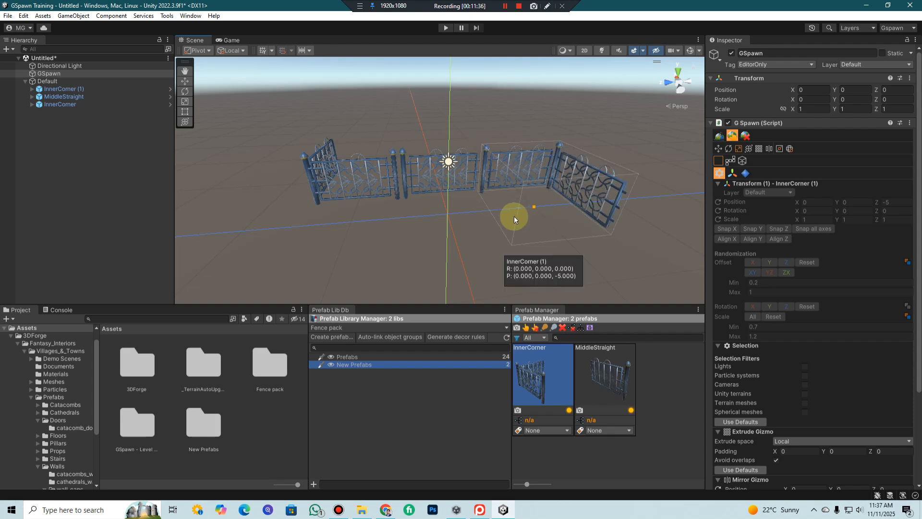
key(r)
Examine the joints between the two InnerCorner pieces and the MiddleStraight piece from several angles and distances
middle_drag(613, 215, 612, 219)
scroll(555, 218, up, 5)
middle_drag(554, 219, 545, 205)
scroll(546, 209, down, 4)
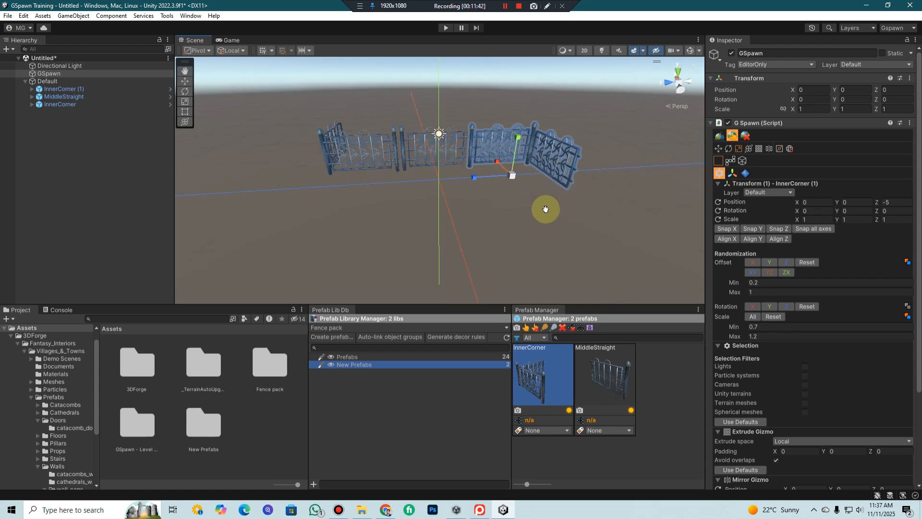
middle_click(545, 209)
scroll(567, 216, up, 2)
scroll(571, 217, up, 2)
middle_drag(572, 217, 576, 219)
scroll(571, 215, down, 2)
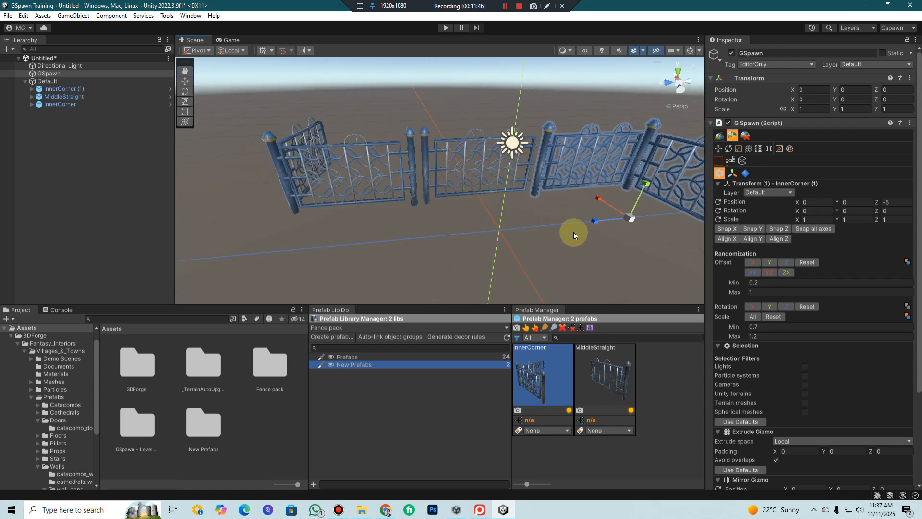
click(310, 182)
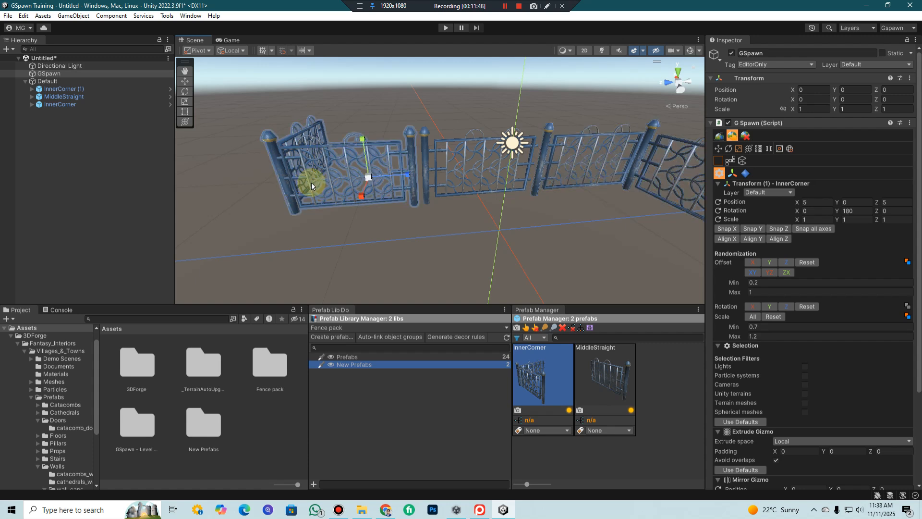
scroll(371, 222, up, 3)
middle_drag(371, 222, 376, 228)
scroll(375, 228, down, 2)
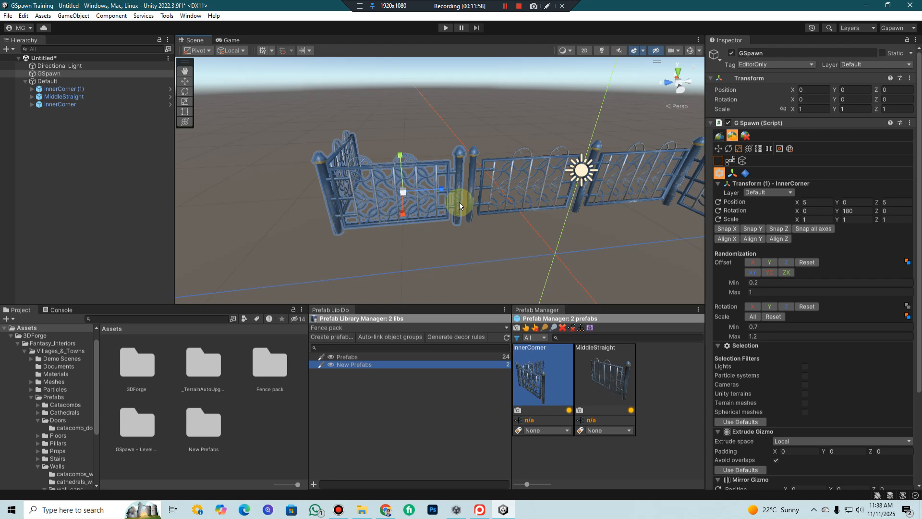
middle_drag(459, 206, 422, 156)
scroll(468, 215, down, 5)
mouse_move(454, 206)
middle_down()
mouse_move(444, 202)
mouse_move(455, 206)
middle_up()
scroll(456, 208, up, 5)
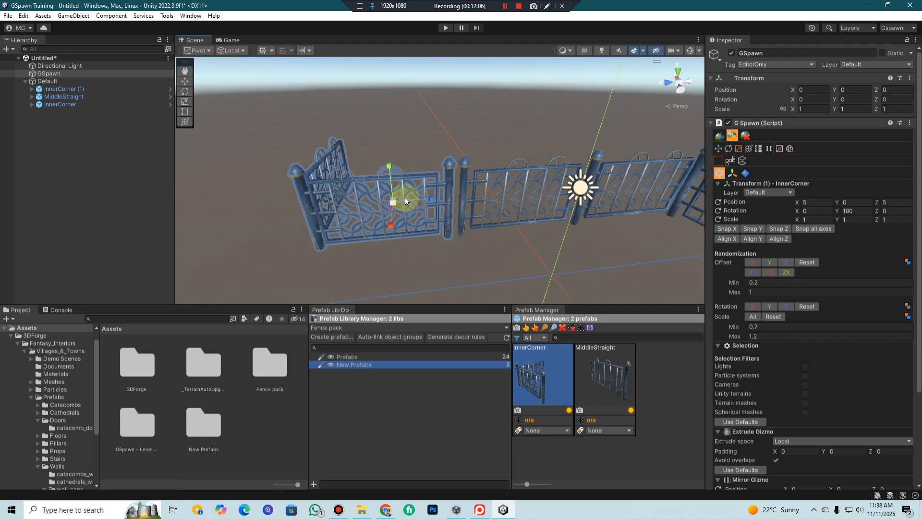
scroll(443, 220, down, 5)
middle_drag(442, 220, 453, 221)
scroll(454, 221, up, 3)
right_drag(566, 209, 531, 198)
scroll(533, 200, up, 3)
middle_drag(534, 201, 579, 262)
scroll(548, 201, down, 6)
scroll(499, 173, up, 4)
scroll(518, 223, up, 3)
right_drag(498, 227, 542, 226)
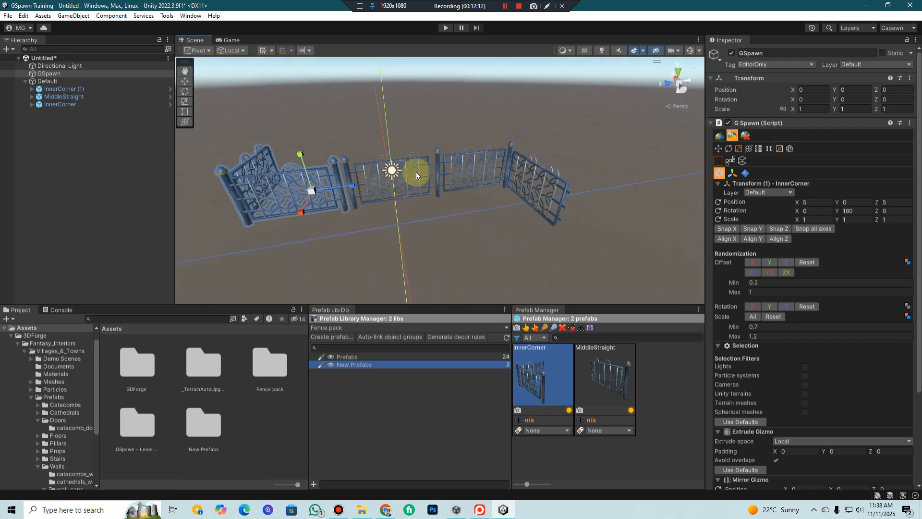
Duplicate the MiddleStraight piece and modular-snap it, rotated 90° about Y, to X -5, Y 0, Z -5
click(403, 185)
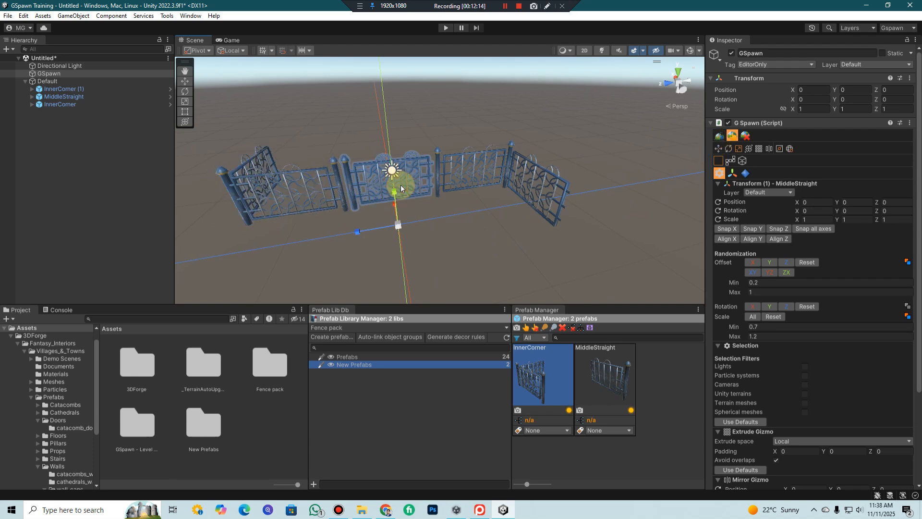
key(w)
key(ctrl+d)
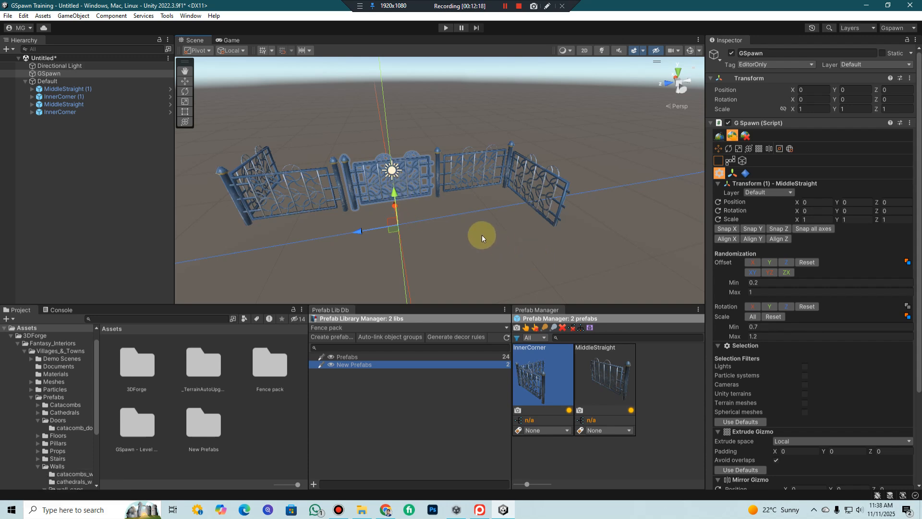
key(d)
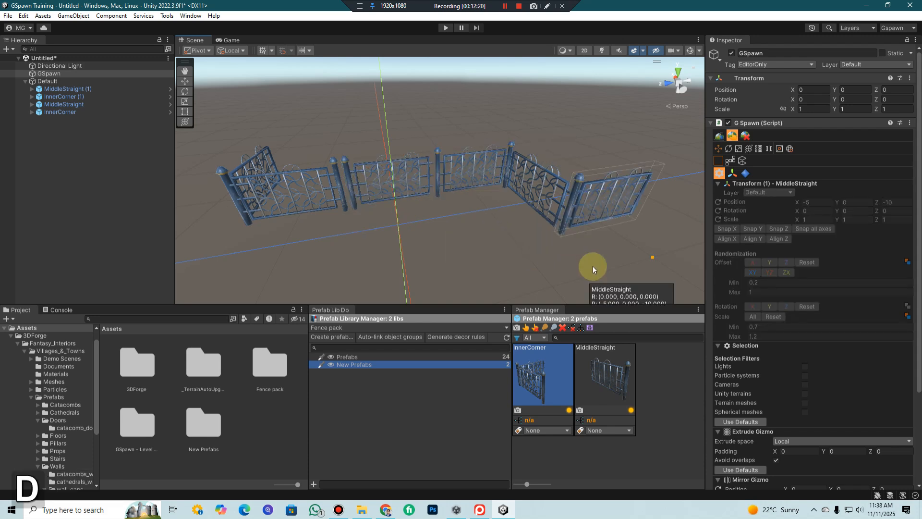
key(y)
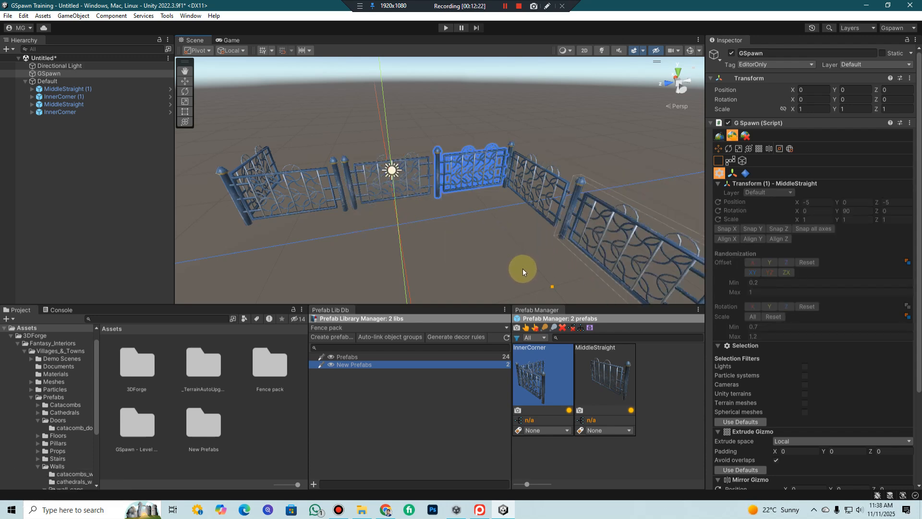
click(523, 269)
Duplicate the rotated MiddleStraight piece and modular-snap it beyond the opposite corner at X 10, Y 0, Z 10
middle_drag(557, 192, 538, 177)
scroll(538, 177, up, 3)
scroll(538, 178, down, 6)
key(ctrl+d)
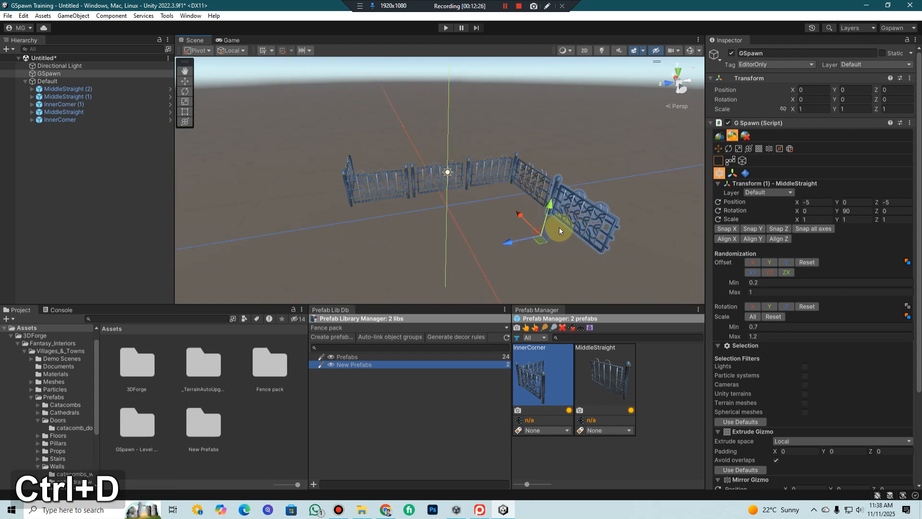
key(d)
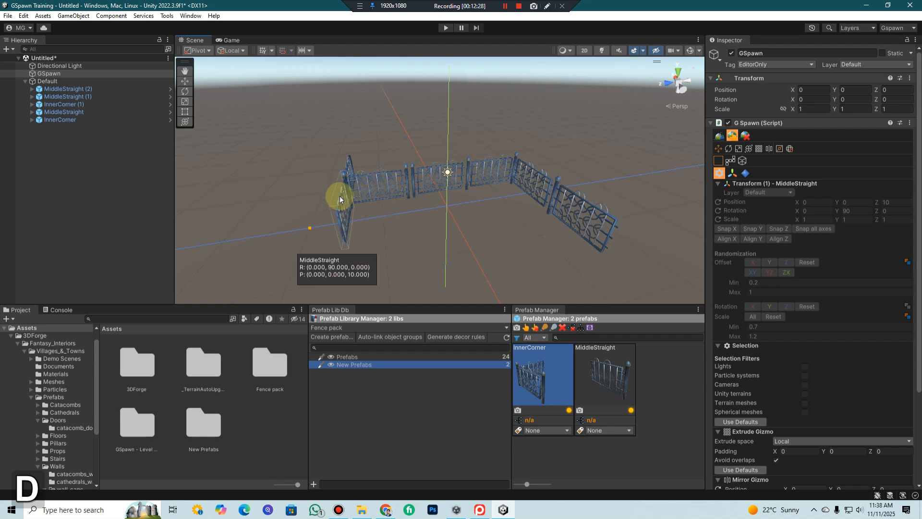
click(345, 160)
middle_drag(345, 160, 427, 212)
key(d)
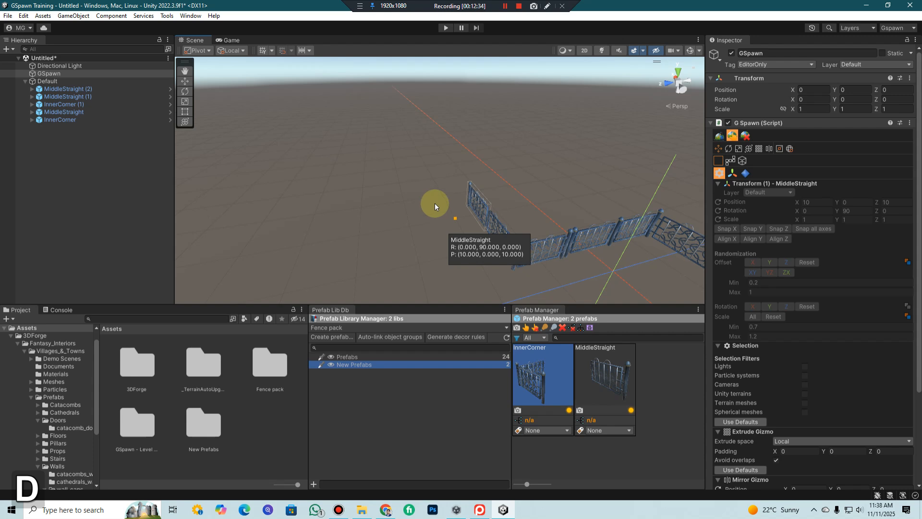
click(442, 208)
Examine the overall fence layout from several angles and inspect the MiddleStraight (2) object's transform
middle_drag(572, 219, 521, 193)
scroll(521, 193, down, 5)
right_drag(521, 193, 511, 197)
middle_drag(511, 198, 542, 214)
scroll(541, 214, up, 3)
right_drag(534, 222, 561, 212)
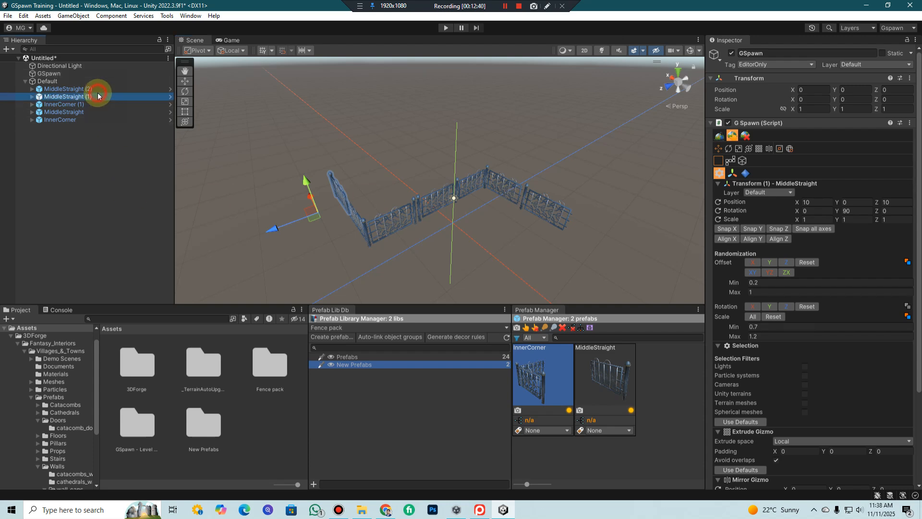
click(94, 89)
click(463, 427)
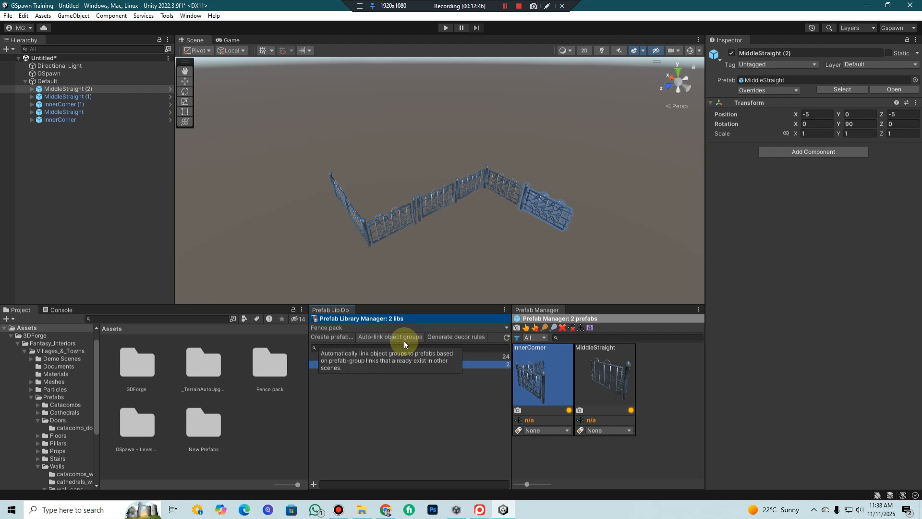
middle_click(404, 168)
middle_drag(487, 207, 477, 209)
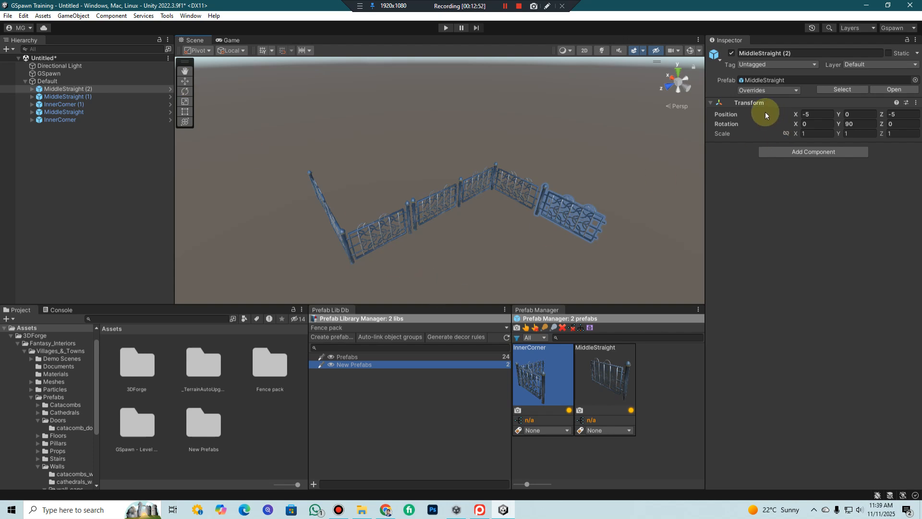
Return to GSpawn object selection and select all five fence pieces in the scene
key(alt+r)
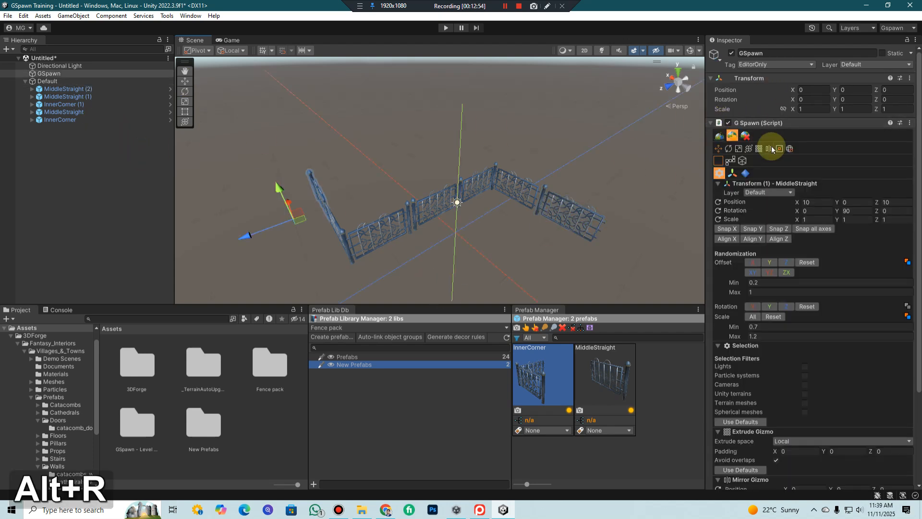
drag(259, 136, 629, 264)
middle_drag(487, 240, 445, 183)
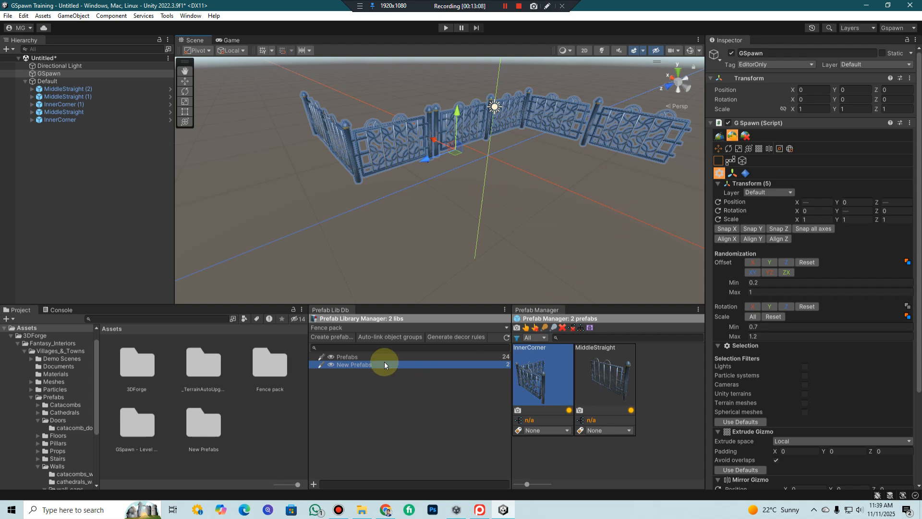
Create a prefab named "Custom Fence Prefsb" from the selected fence pieces in Assets/New Prefabs with a CenterBottom pivot
click(332, 336)
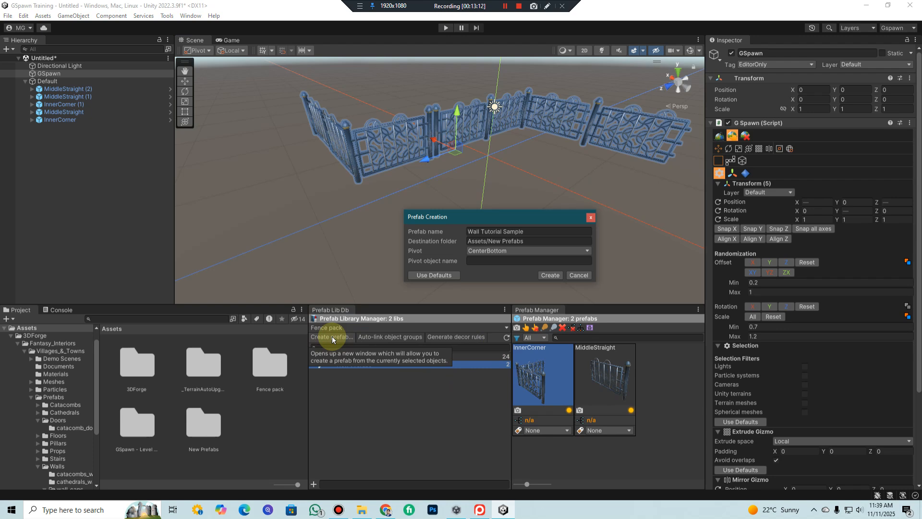
click(534, 231)
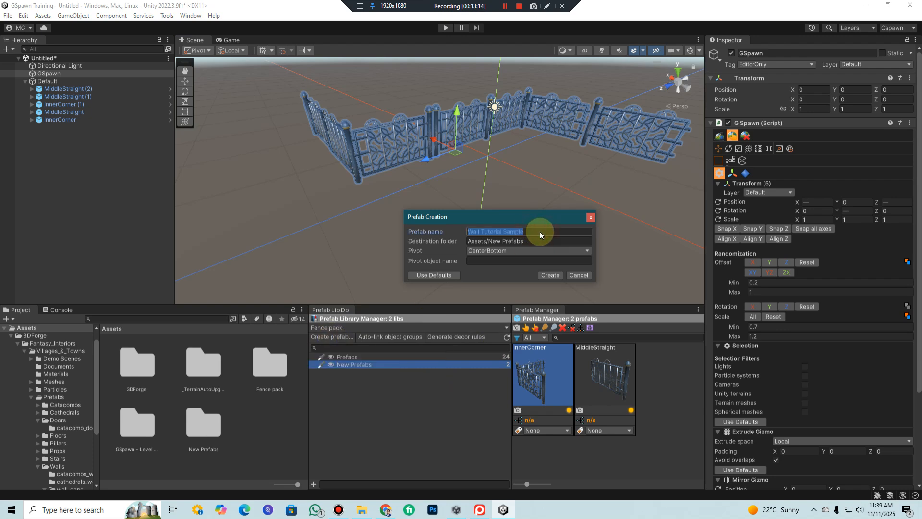
text(Cust)
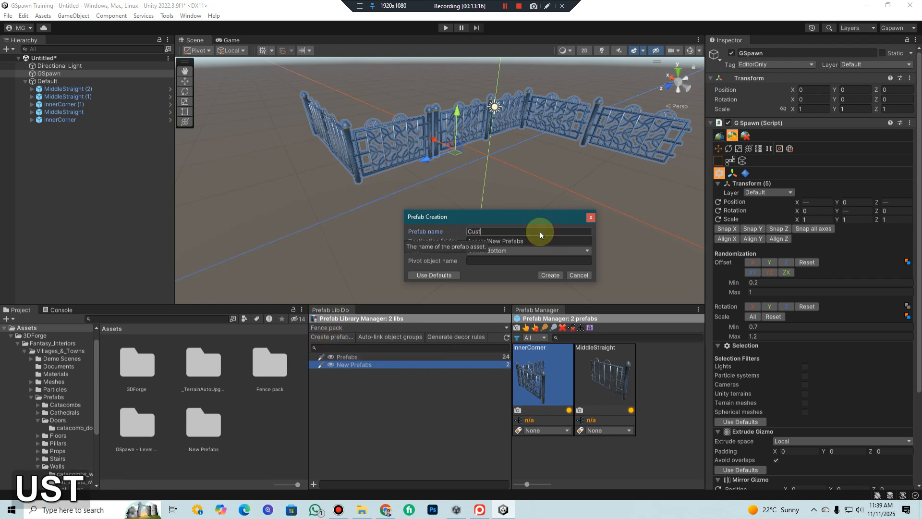
text(om)
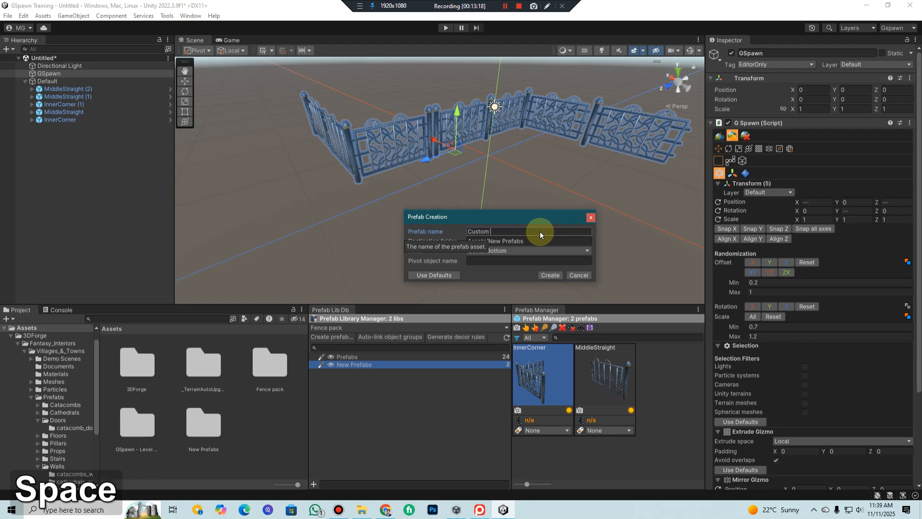
text( F)
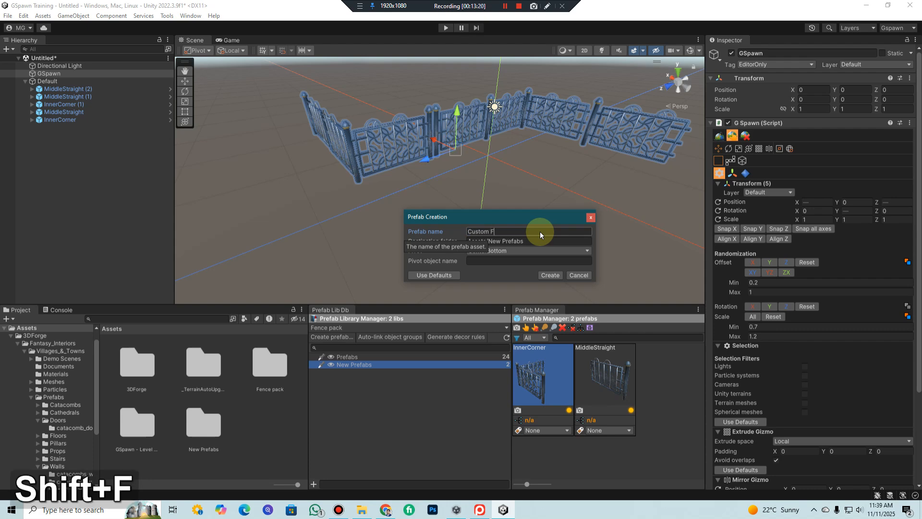
text(ence)
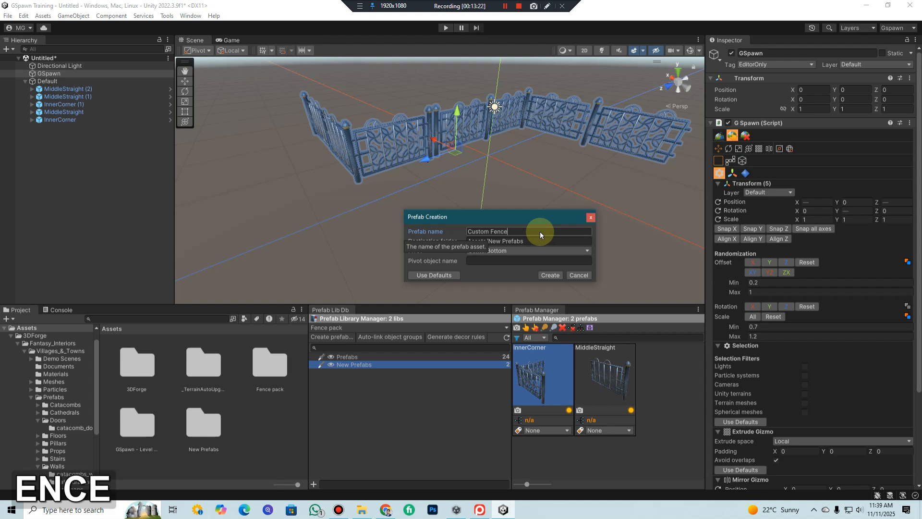
text( Prefsa)
key(BackSpace)
text(b)
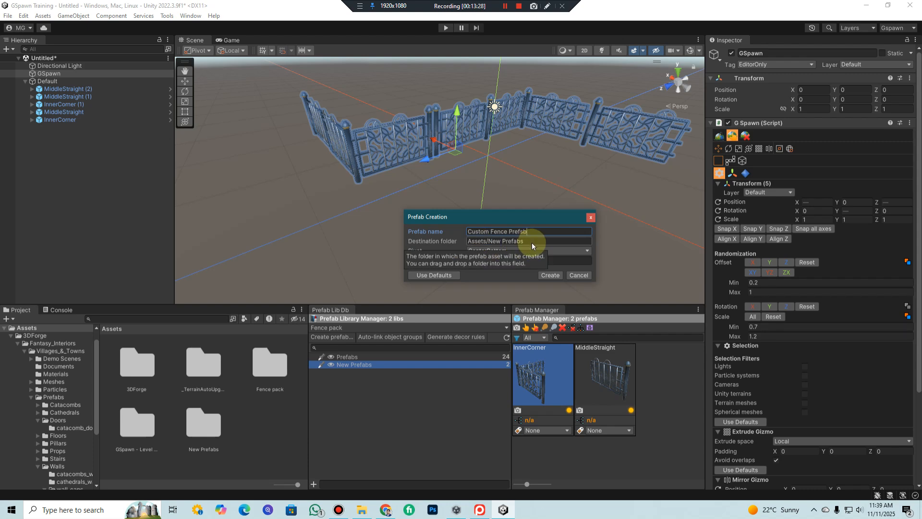
click(551, 275)
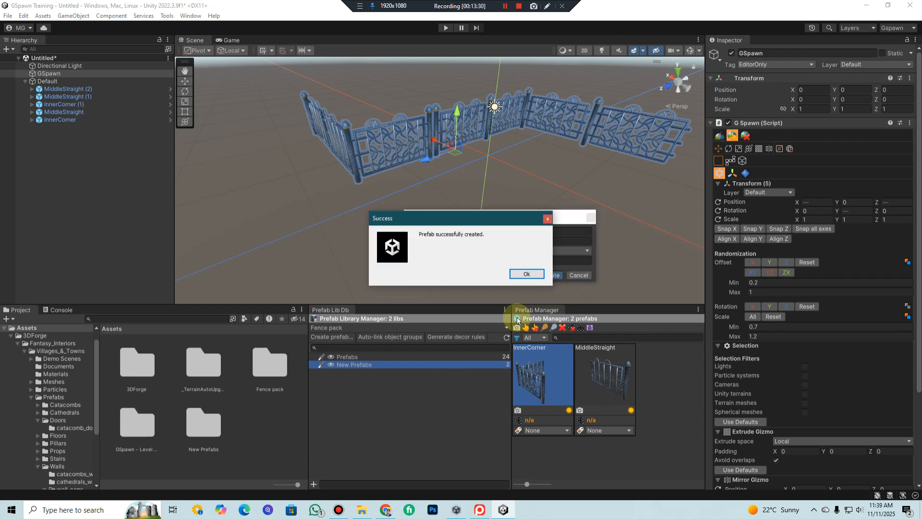
click(531, 274)
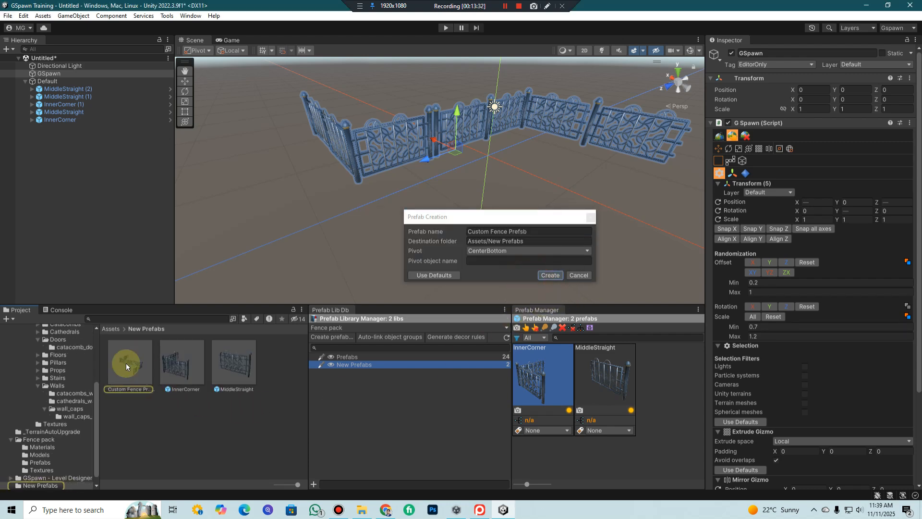
click(589, 221)
Open the Custom Fence Prefsb prefab for editing and identify which fence sections its MiddleStraight children represent
click(167, 17)
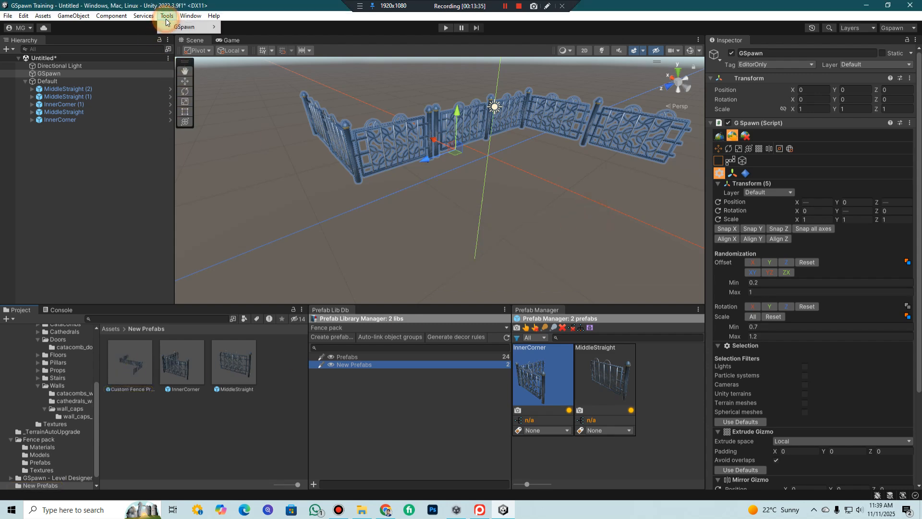
click(142, 359)
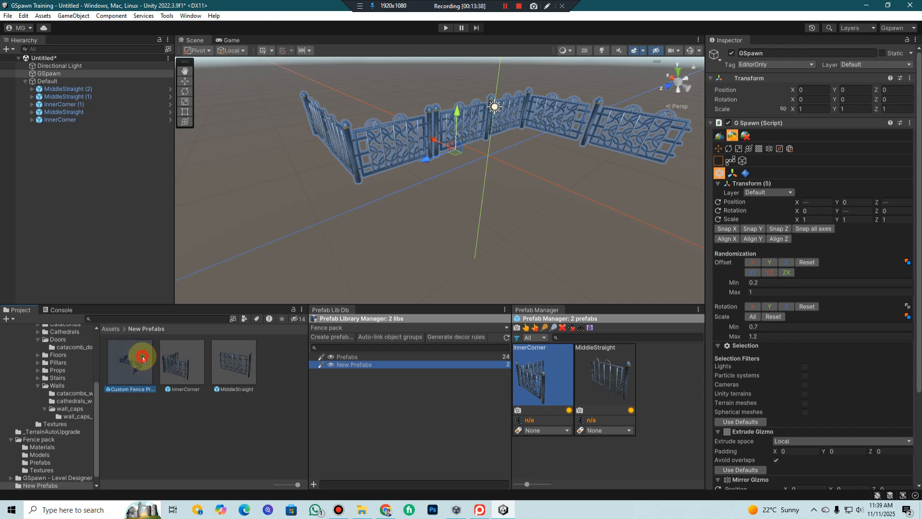
double_click(142, 359)
click(91, 77)
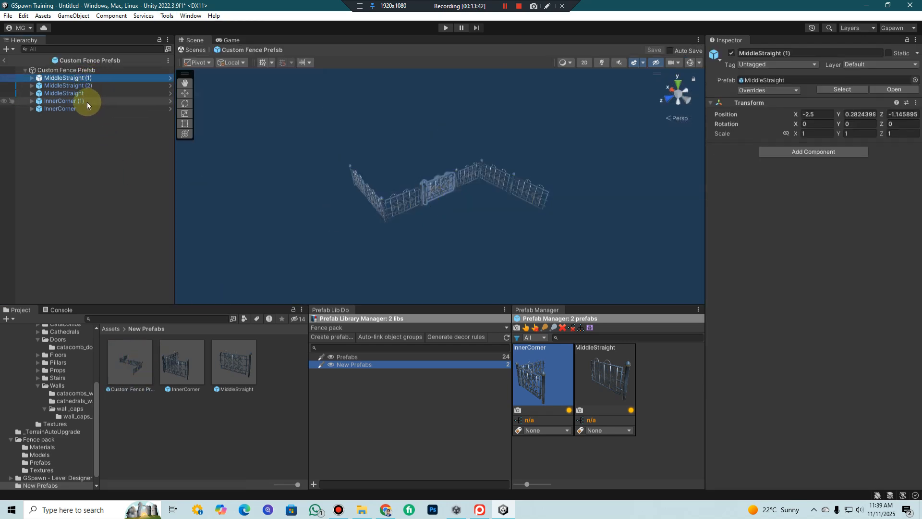
click(72, 93)
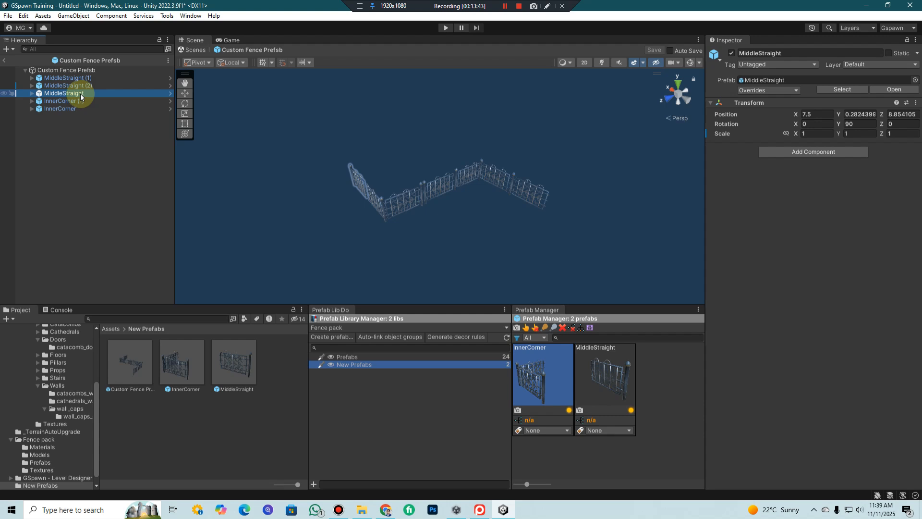
scroll(361, 171, up, 3)
middle_drag(367, 186, 432, 162)
scroll(461, 158, up, 2)
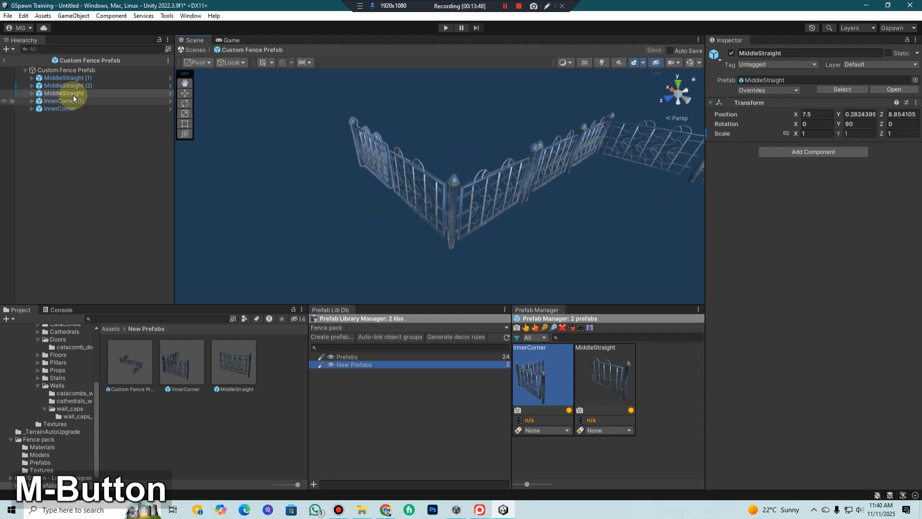
Rename the prefab's central straight piece, MiddleStraight (1), to MiddleStraight
click(87, 78)
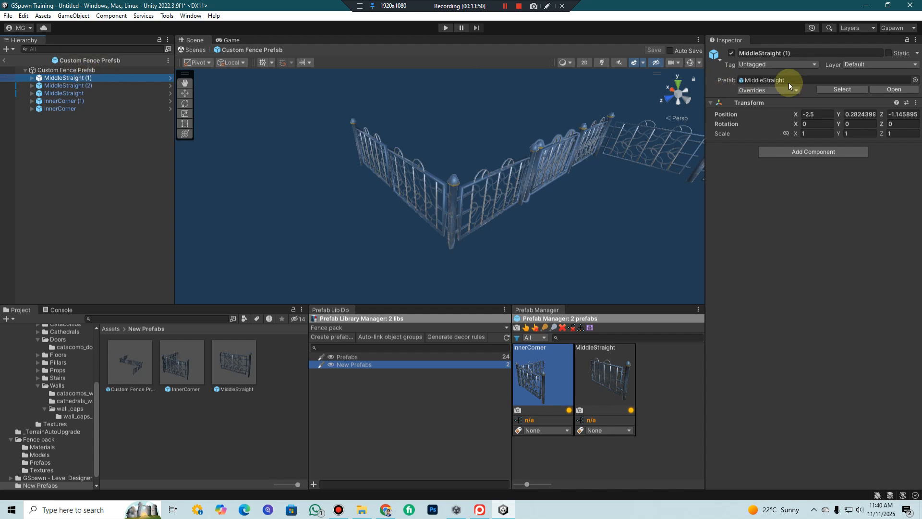
click(802, 51)
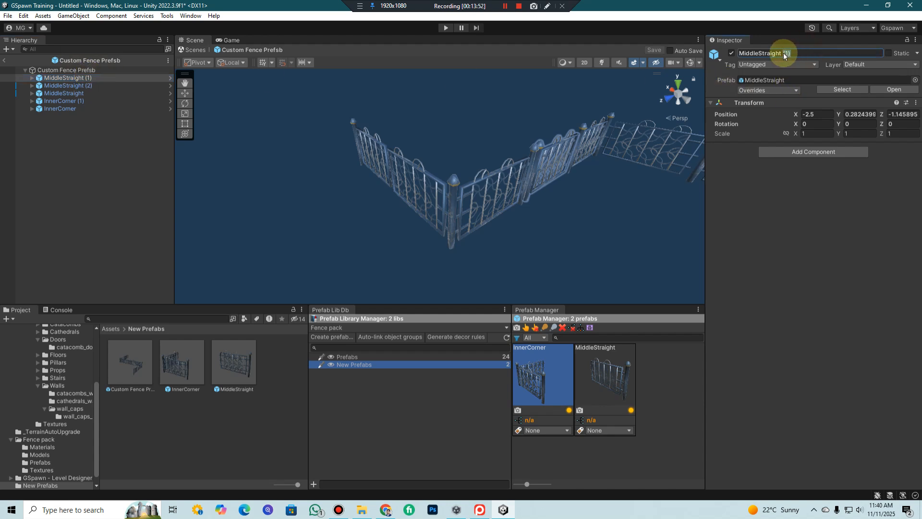
key(BackSpace)
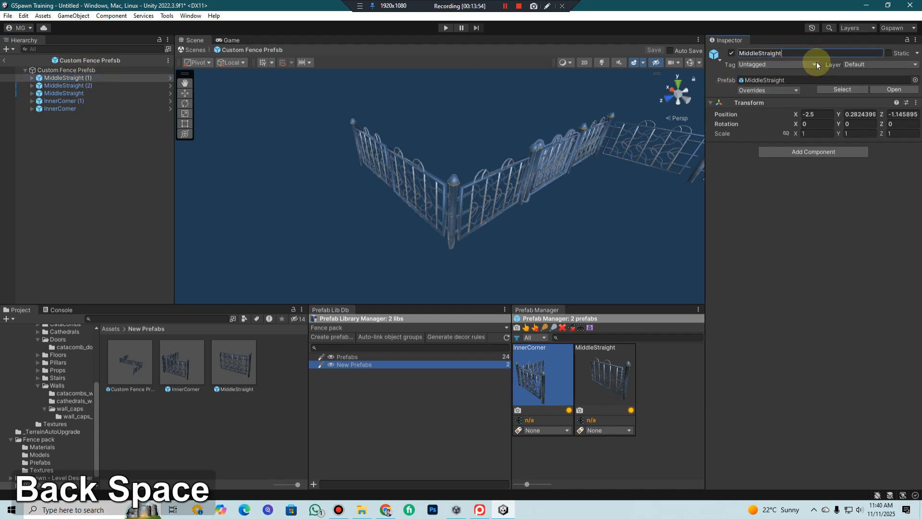
key(Return)
Rename the end piece MiddleStraight (2) beyond the inner corner to LastStraight
middle_drag(481, 145, 541, 152)
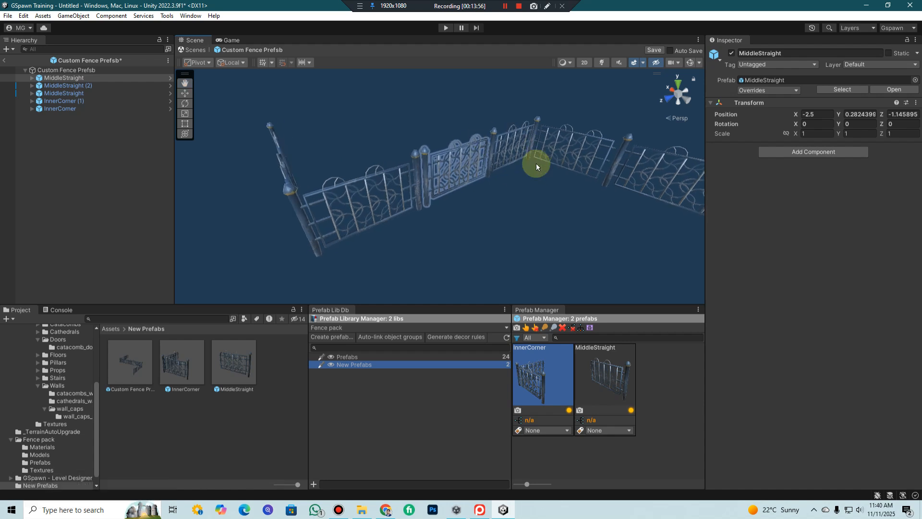
click(64, 86)
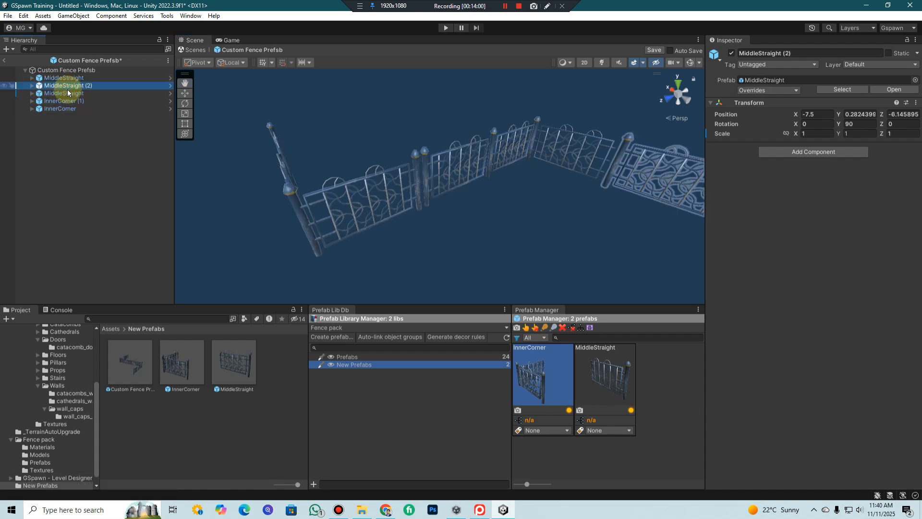
scroll(508, 186, down, 1)
middle_drag(507, 183, 479, 171)
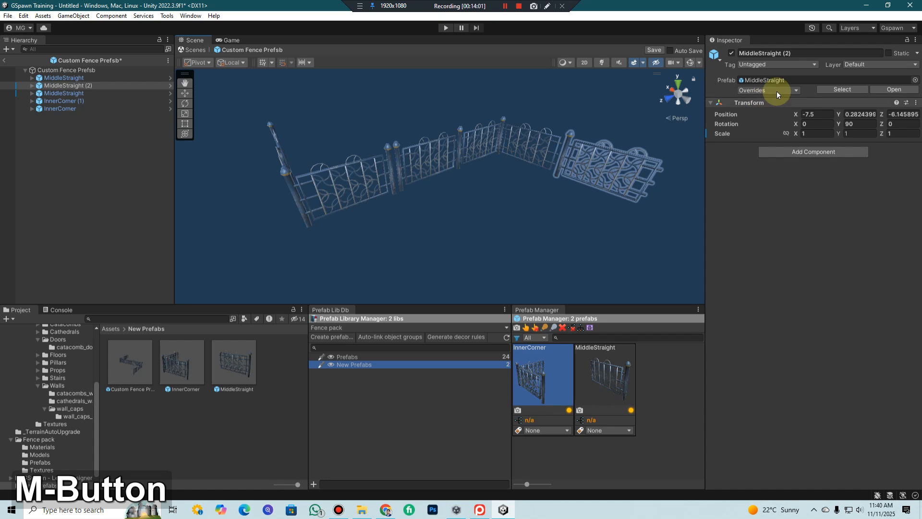
drag(800, 54, 782, 54)
key(BackSpace)
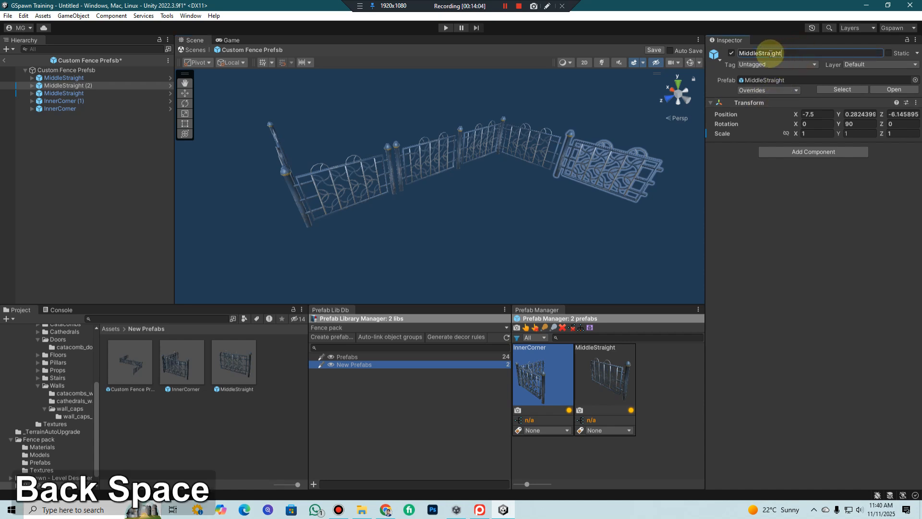
click(706, 57)
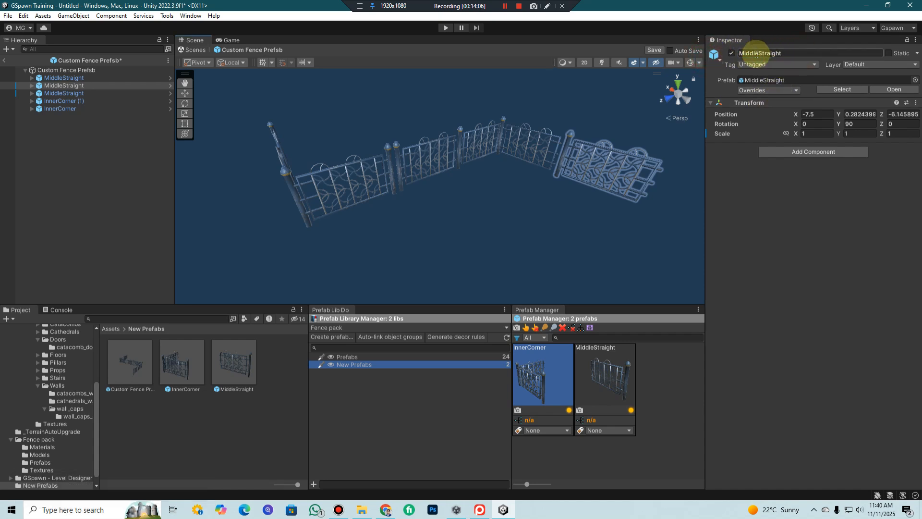
drag(760, 54, 723, 53)
text(Last)
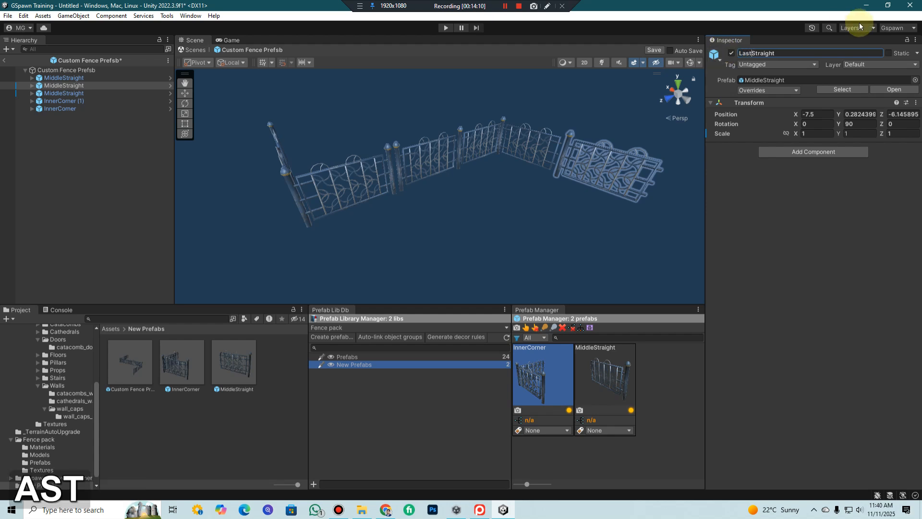
key(Return)
Rename the straight piece at the opposite end of the fence to FirstStraight
middle_drag(446, 156, 323, 146)
click(327, 150)
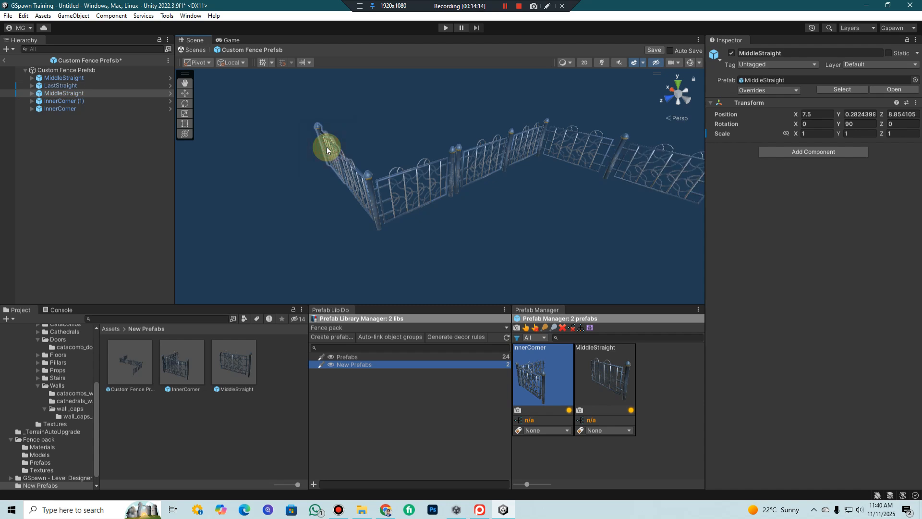
click(760, 54)
drag(759, 55, 721, 56)
text(First)
key(Return)
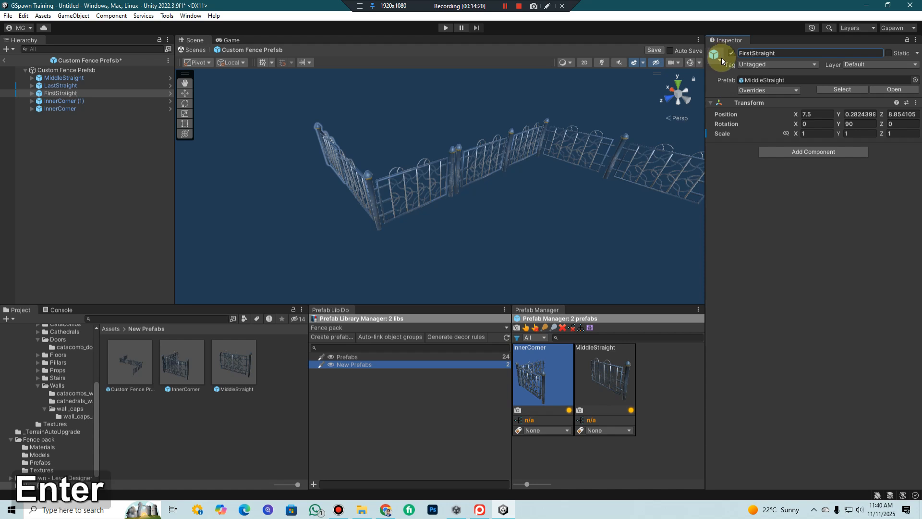
Rename the corner piece InnerCorner (1) to InnerCorner by removing its number suffix
click(72, 102)
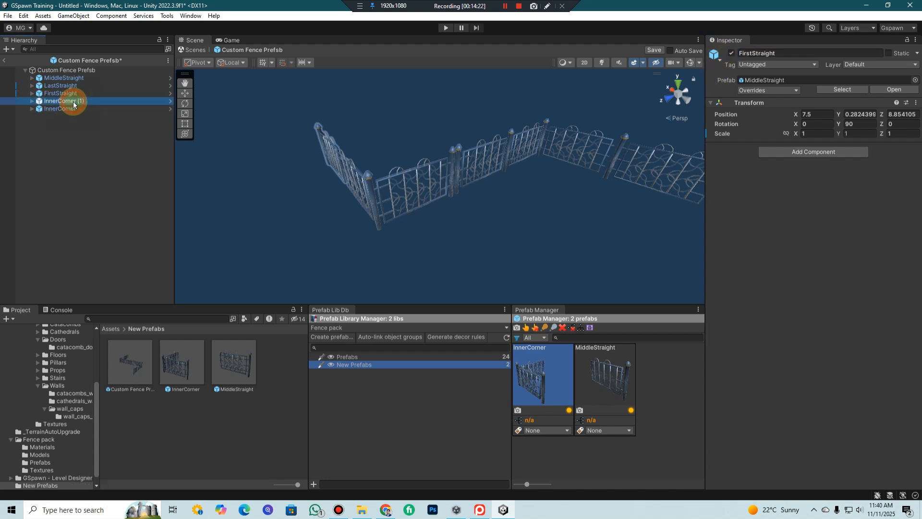
click(768, 54)
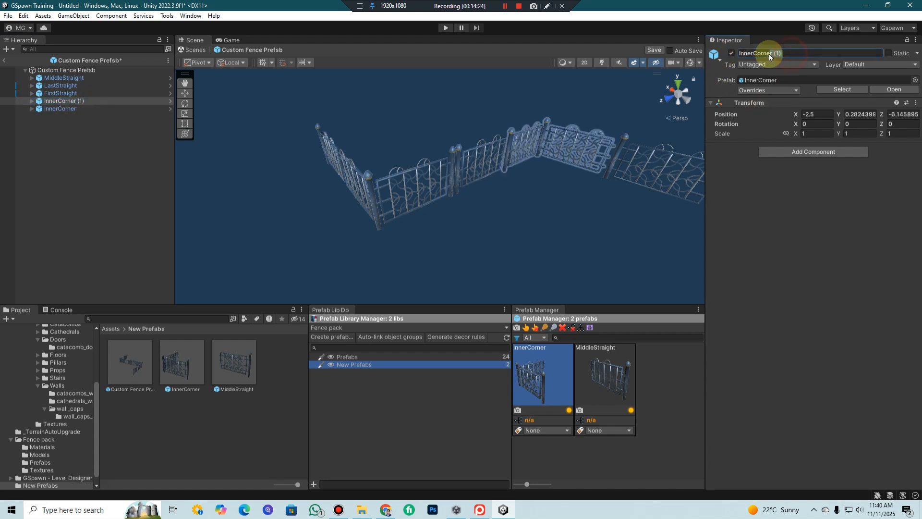
key(Delete)
key(Delete)
key(Delete)
key(Delete)
key(Return)
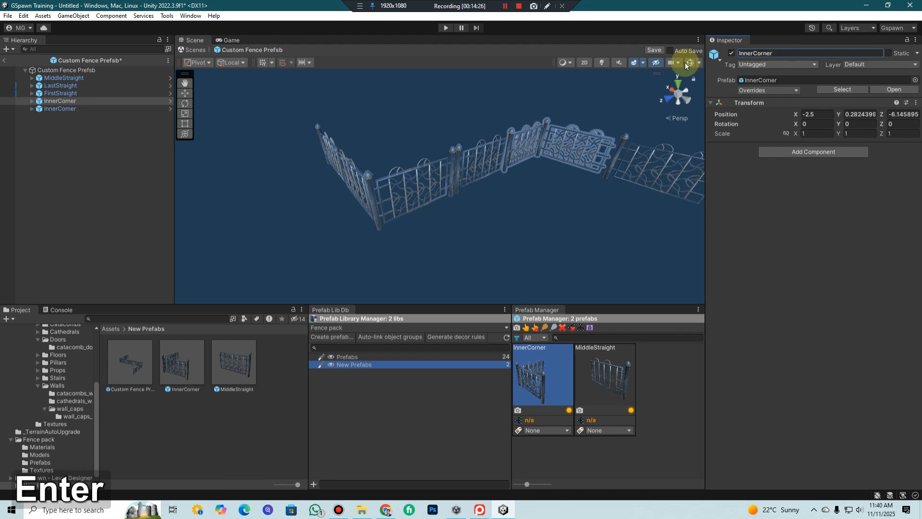
Rename the other corner piece, next to FirstStraight, to OuterCorner
click(72, 108)
drag(753, 53, 720, 54)
text(Out)
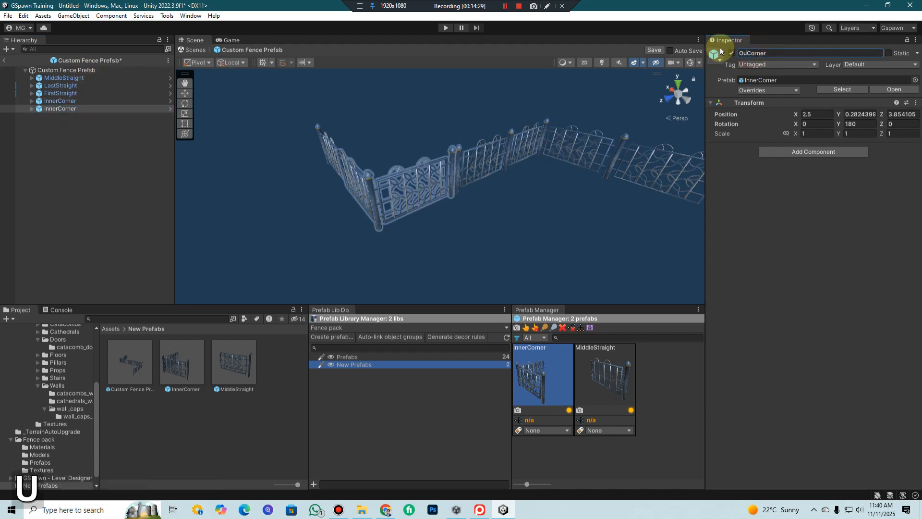
text(er)
key(Return)
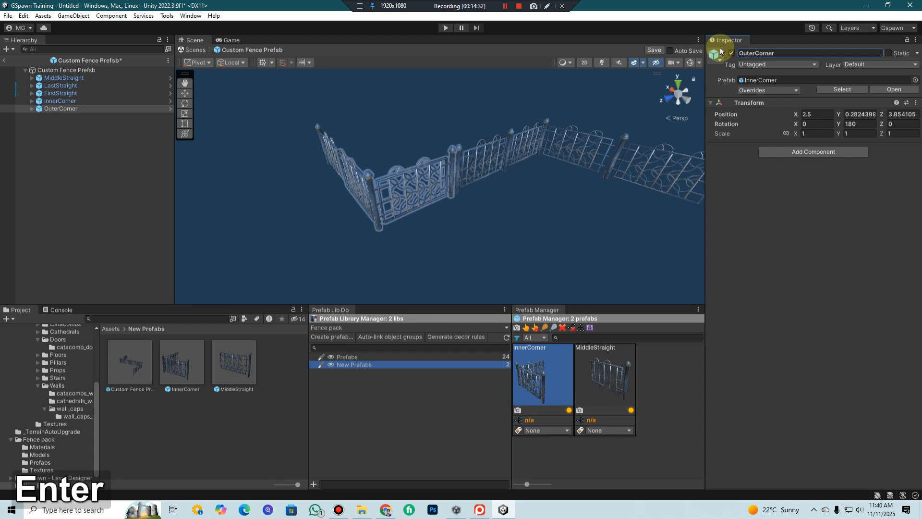
Check the renamed fence pieces, save the Custom Fence Prefsb prefab and return to the main scene
middle_drag(568, 172, 553, 192)
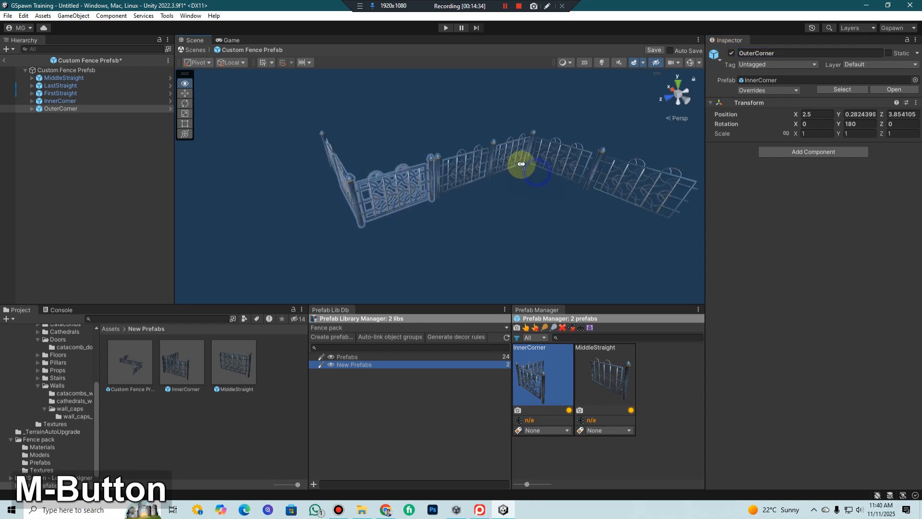
scroll(501, 154, down, 6)
right_drag(429, 145, 589, 166)
middle_drag(428, 163, 636, 147)
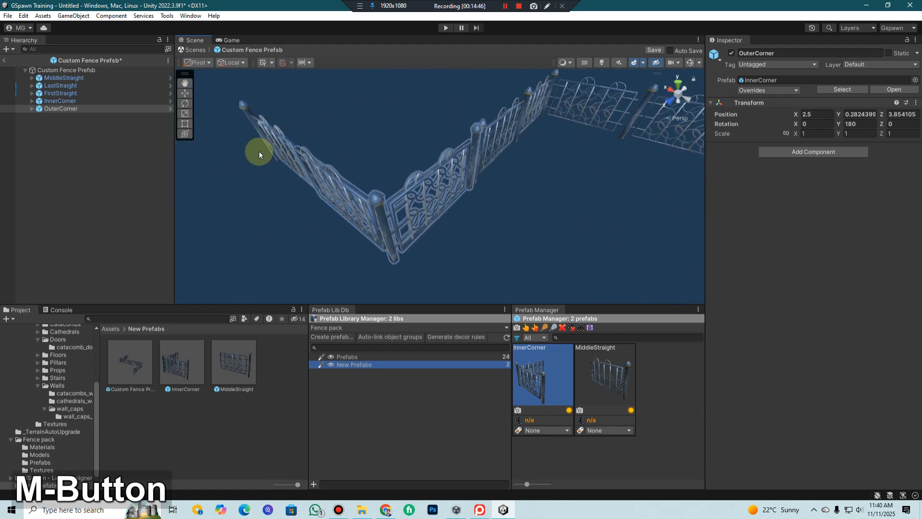
key(ctrl+s)
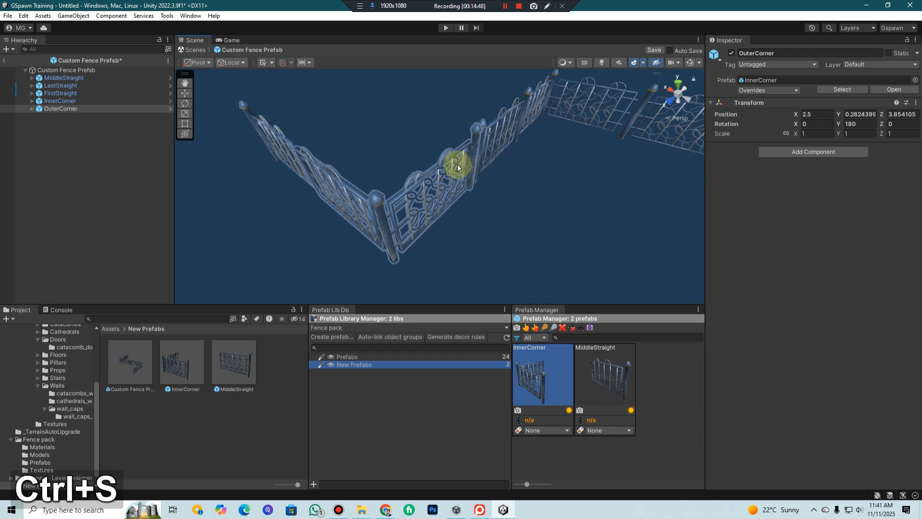
scroll(536, 144, down, 5)
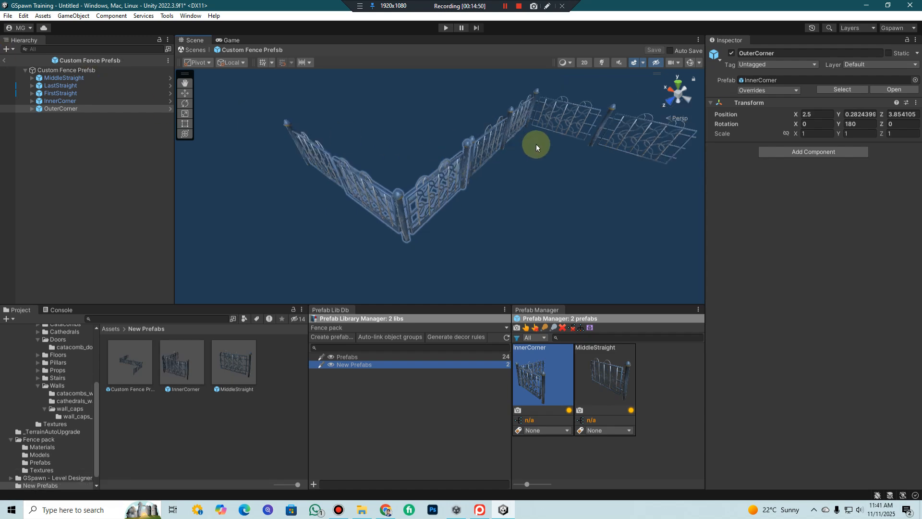
scroll(586, 176, down, 4)
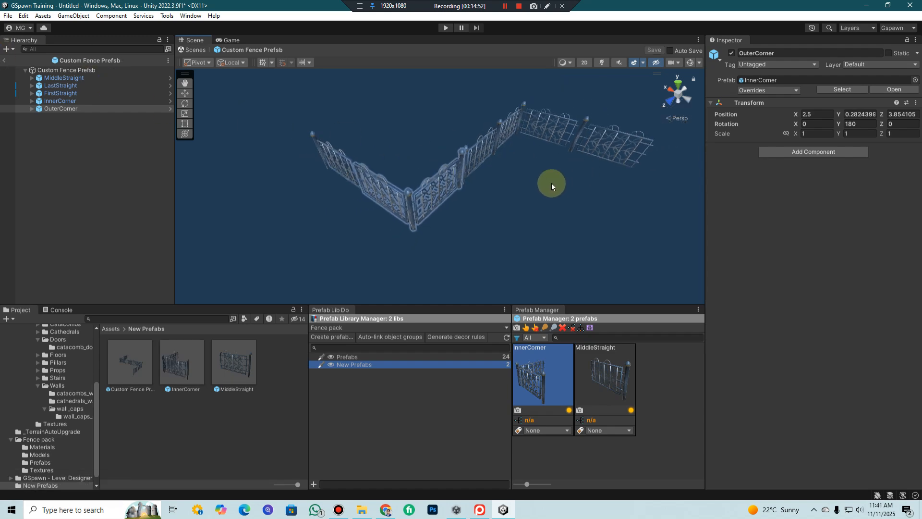
middle_click(549, 199)
click(4, 60)
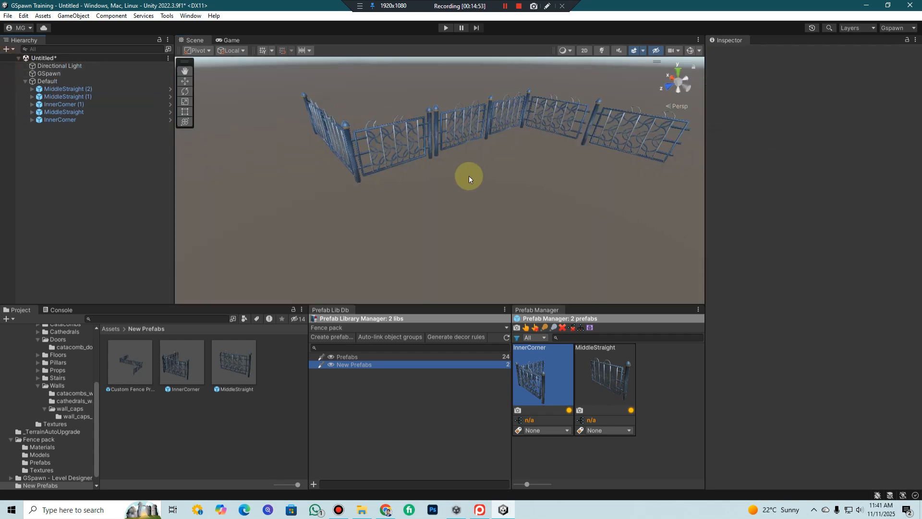
Select the GSpawn object and open its Modular Wall Prefabs window
click(68, 73)
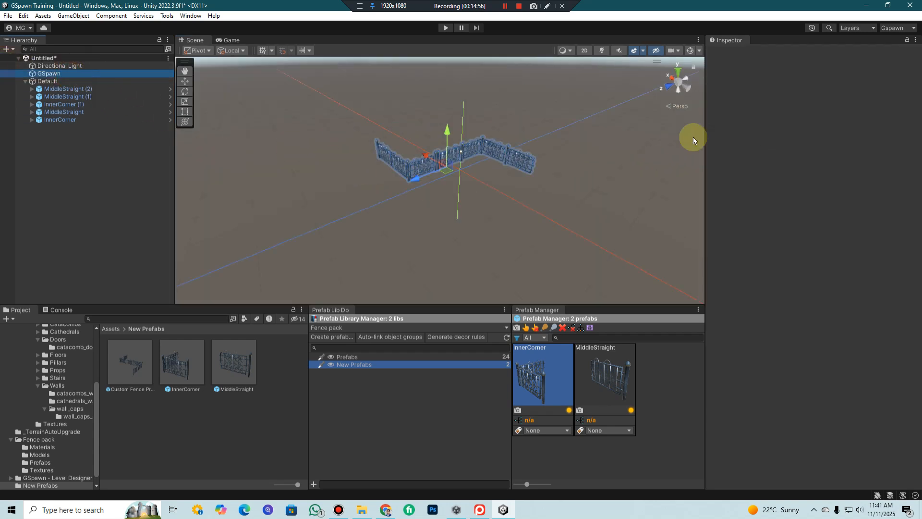
scroll(608, 201, up, 3)
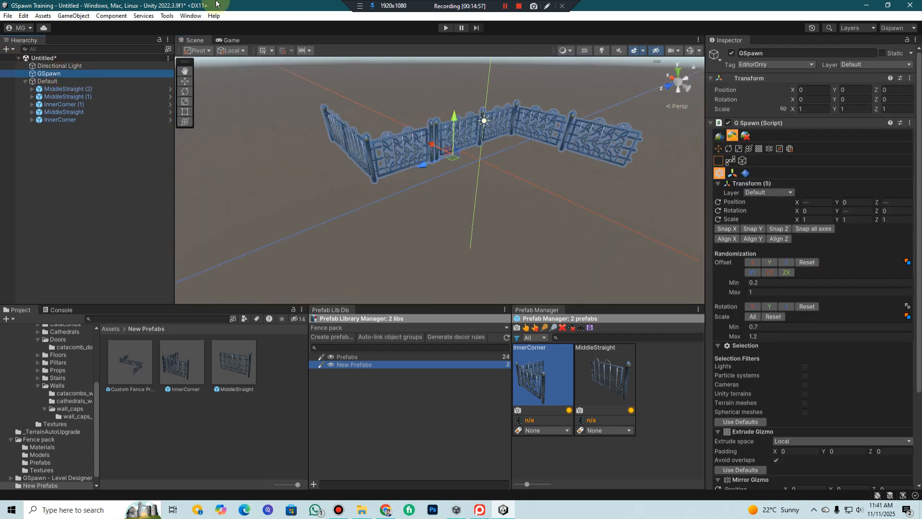
click(167, 15)
mouse_move(190, 27)
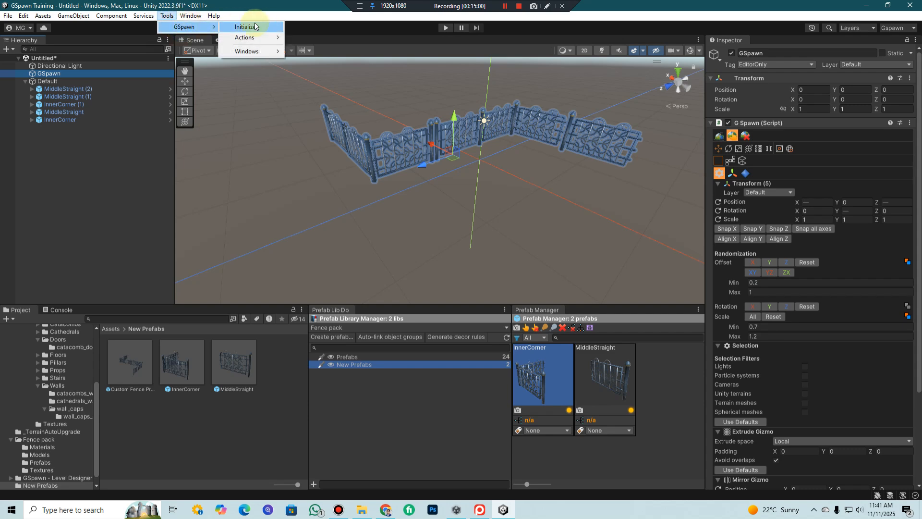
mouse_move(254, 51)
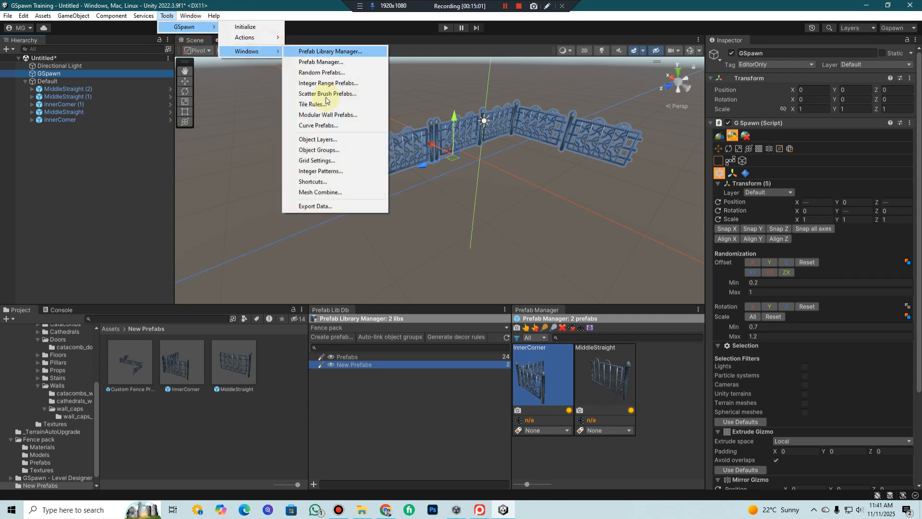
click(343, 116)
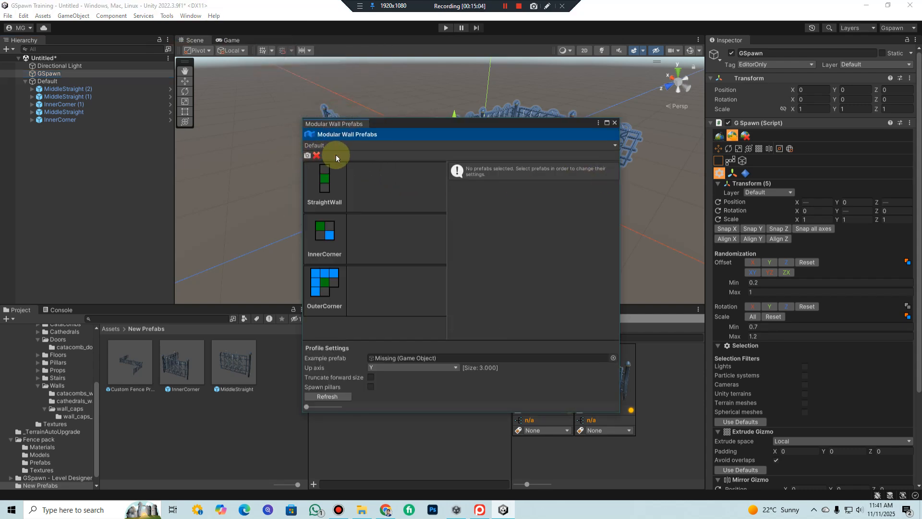
Create a modular wall prefab profile named Cutom Fence, using Custom Fence Prefsb as its example prefab, and close the window
click(365, 146)
click(363, 172)
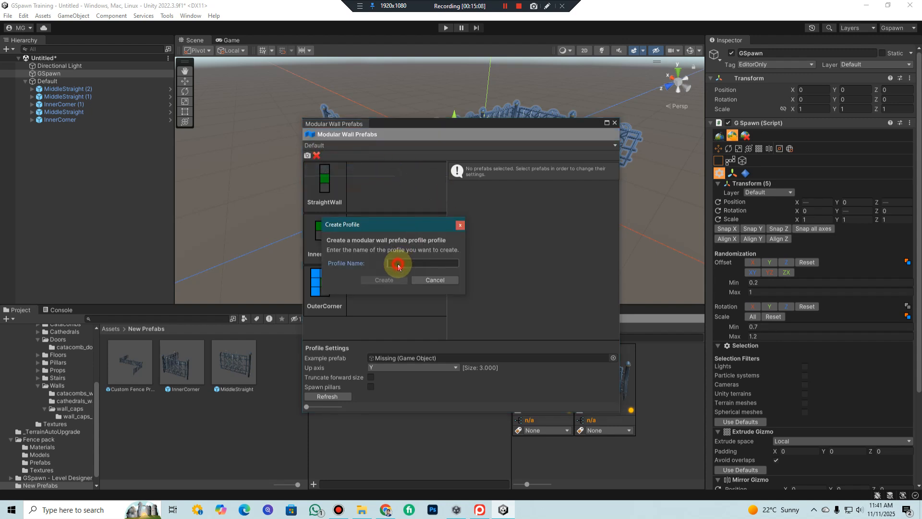
text(Cutom Fence)
click(393, 283)
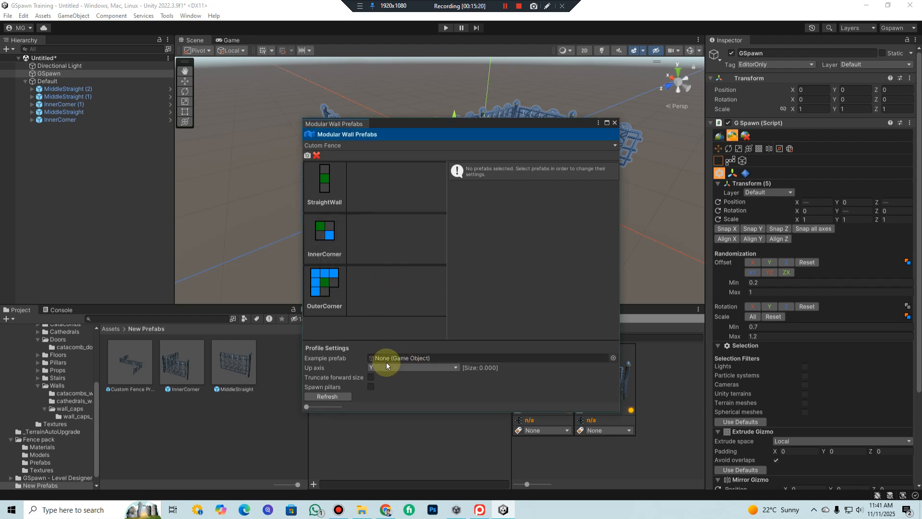
drag(126, 383, 389, 356)
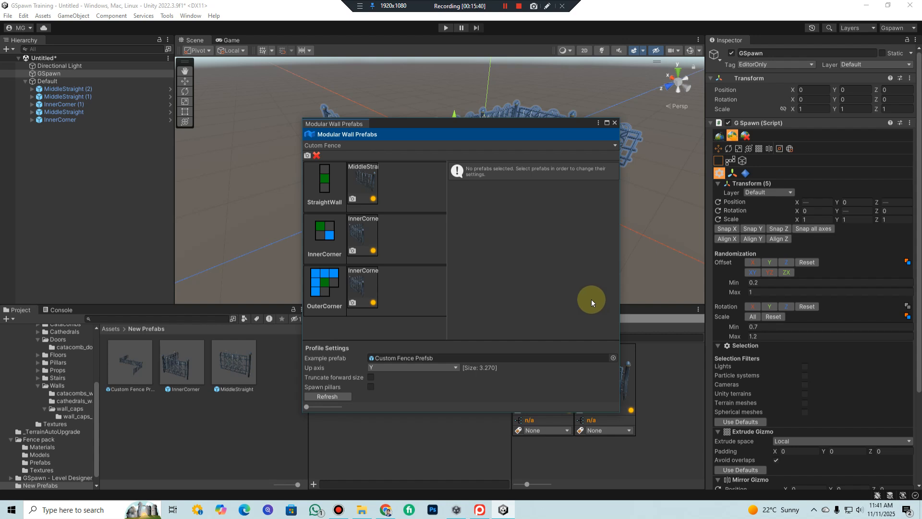
click(614, 124)
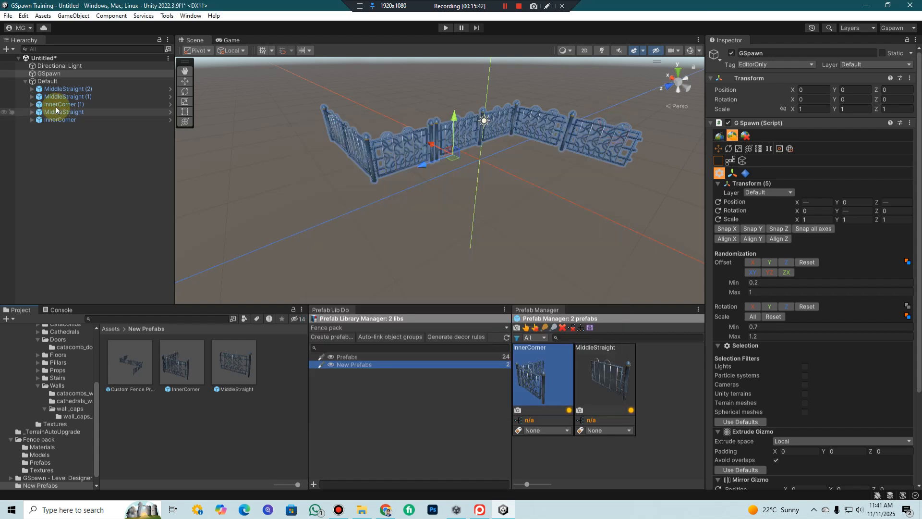
Erase all the assembled fence pieces from the scene with GSpawn's 2D erase brush
click(53, 73)
click(742, 136)
drag(634, 139, 331, 146)
Set GSpawn to modular wall spawning with the Cutom Fence profile and pick the MiddleStraight prefab
click(44, 75)
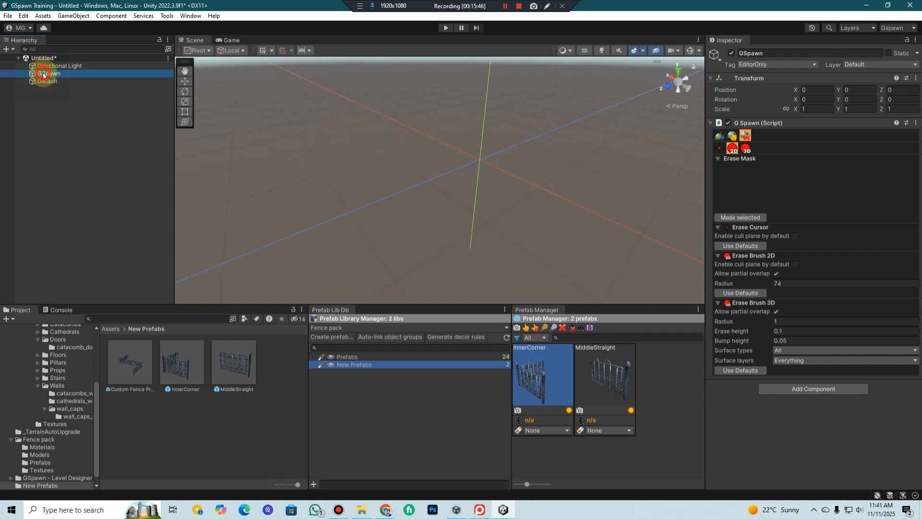
click(720, 136)
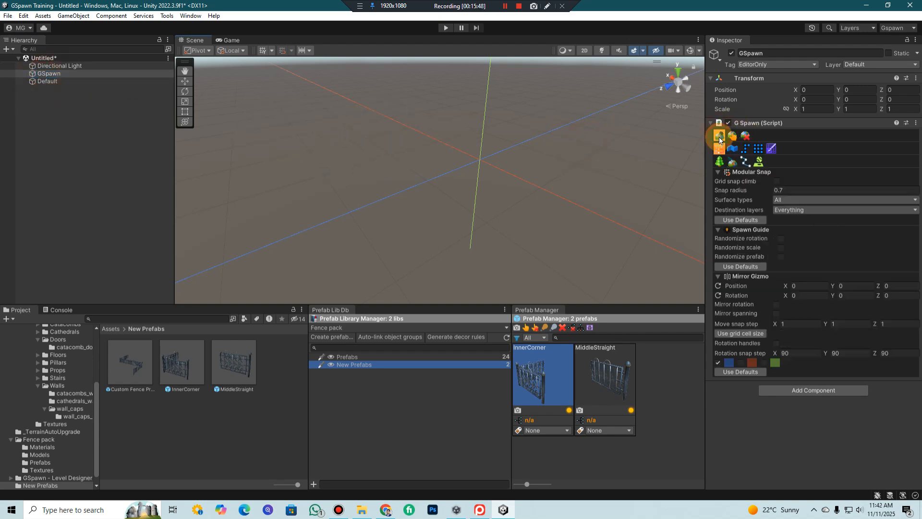
click(733, 150)
click(822, 237)
click(827, 260)
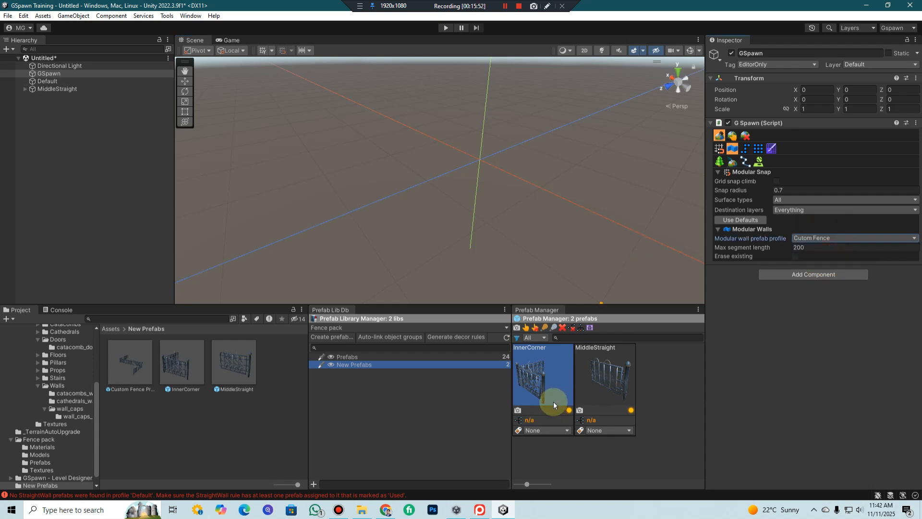
click(613, 379)
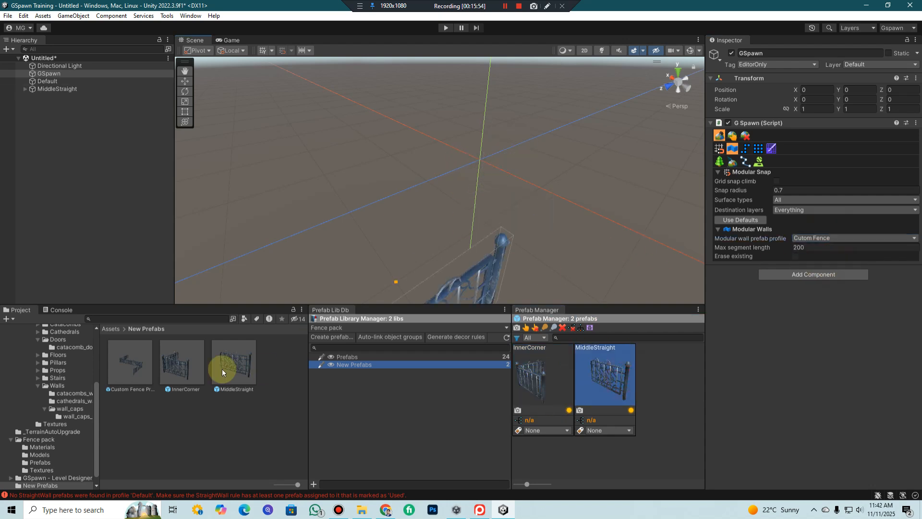
Clear the console messages and return to the project assets
click(60, 310)
click(15, 318)
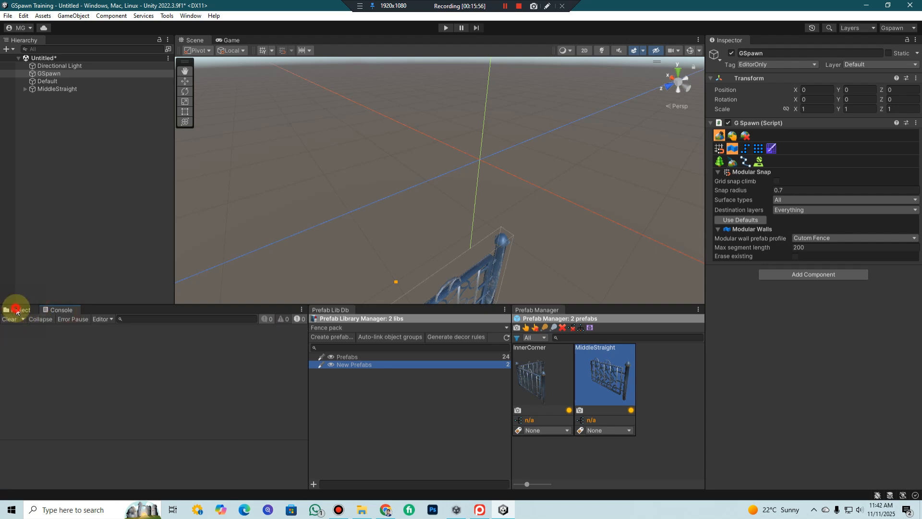
click(16, 311)
Spawn a zigzag modular fence starting on the blue axis line, turning at several corners across the grid
scroll(522, 148, down, 5)
scroll(523, 149, up, 2)
middle_drag(523, 148, 535, 148)
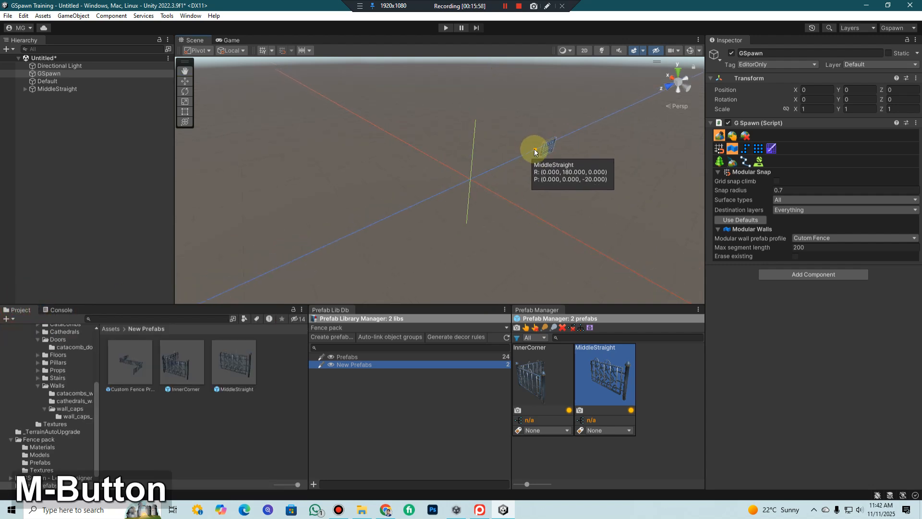
click(532, 153)
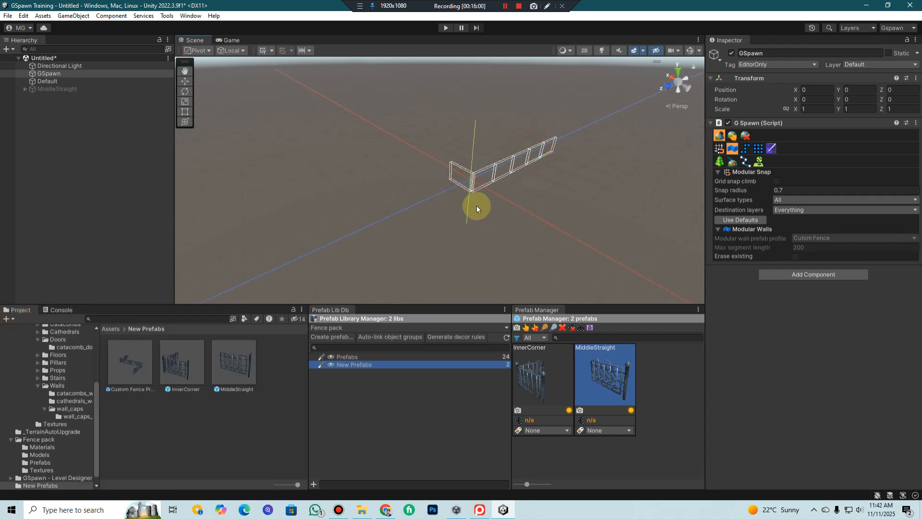
click(413, 149)
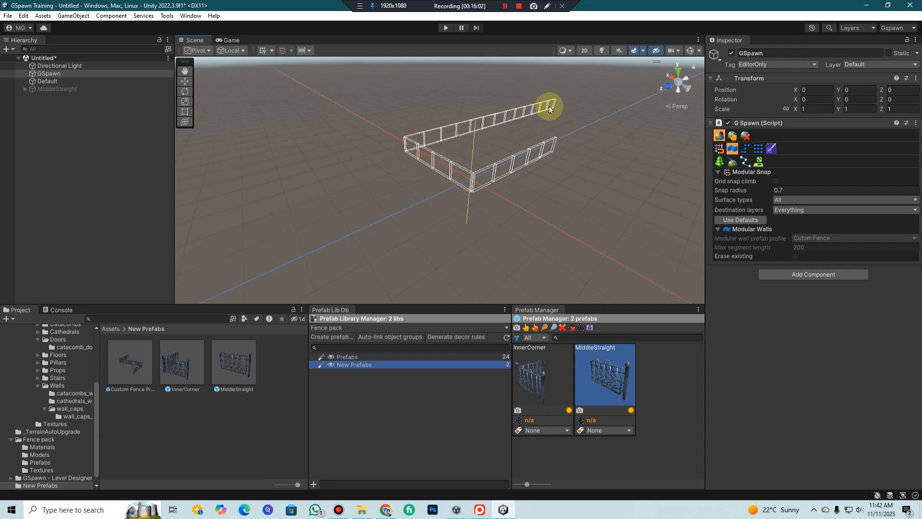
click(553, 103)
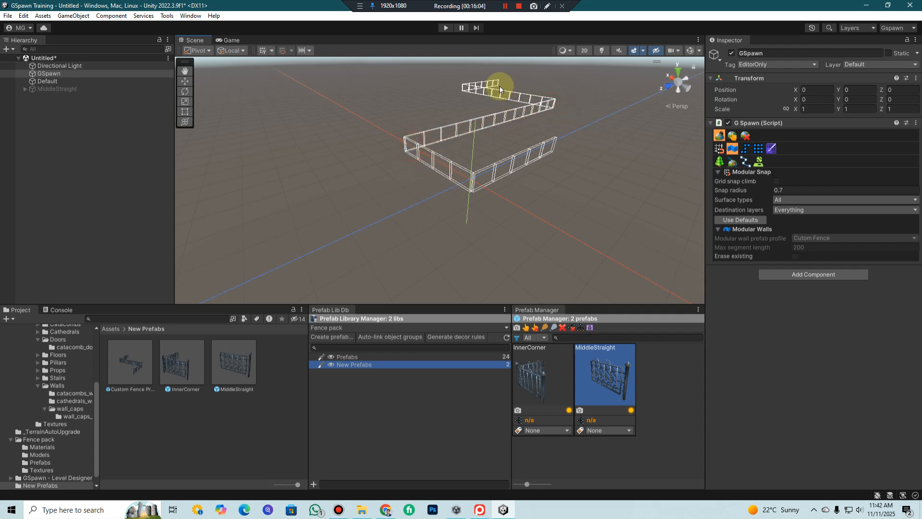
shift+click(504, 85)
Inspect the spawned fence up close, examining its straight pieces and corner joints along the run
scroll(627, 152, up, 6)
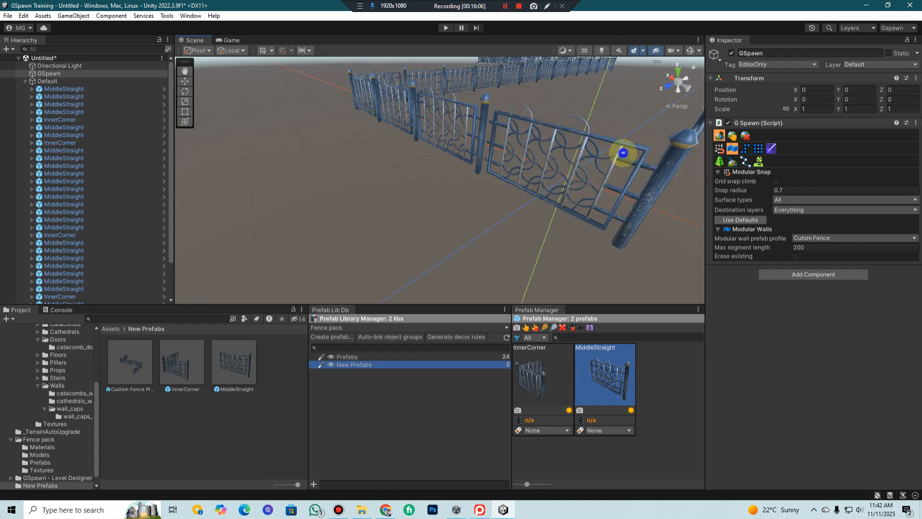
middle_drag(623, 156, 608, 155)
right_drag(608, 155, 248, 212)
key(shift+w)
key(shift+s)
key(shift+w)
key(shift+s)
key(shift+s)
Start a second modular fence run in the open area beside the first fence and lay out its first zigzag legs
middle_drag(558, 180, 592, 173)
middle_drag(423, 206, 462, 168)
click(462, 168)
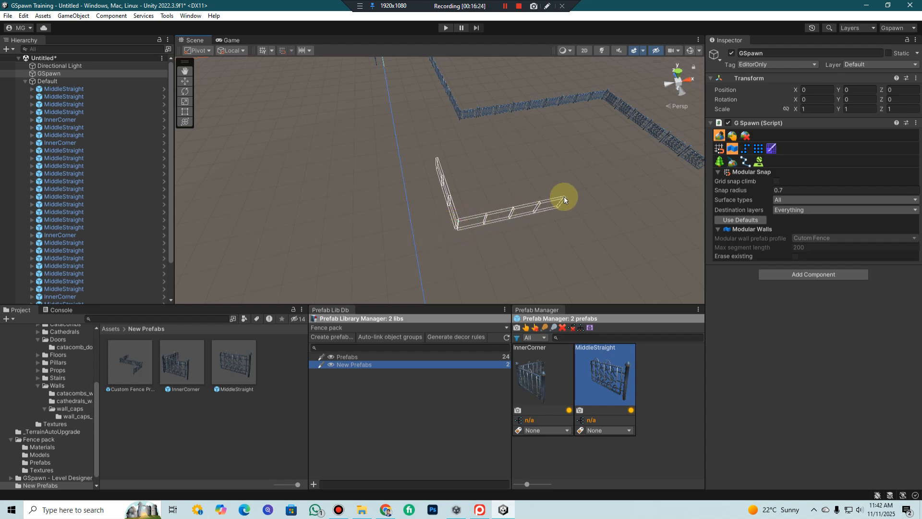
middle_drag(563, 197, 501, 212)
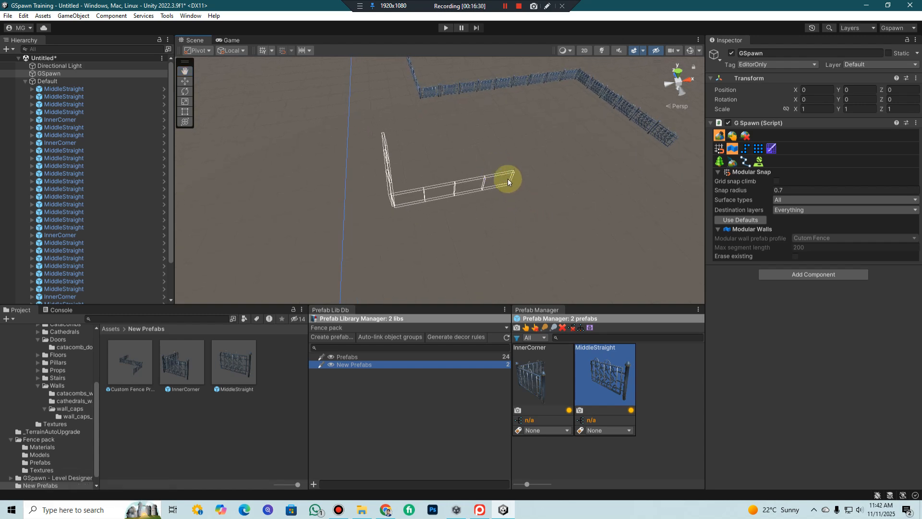
middle_drag(531, 189, 446, 183)
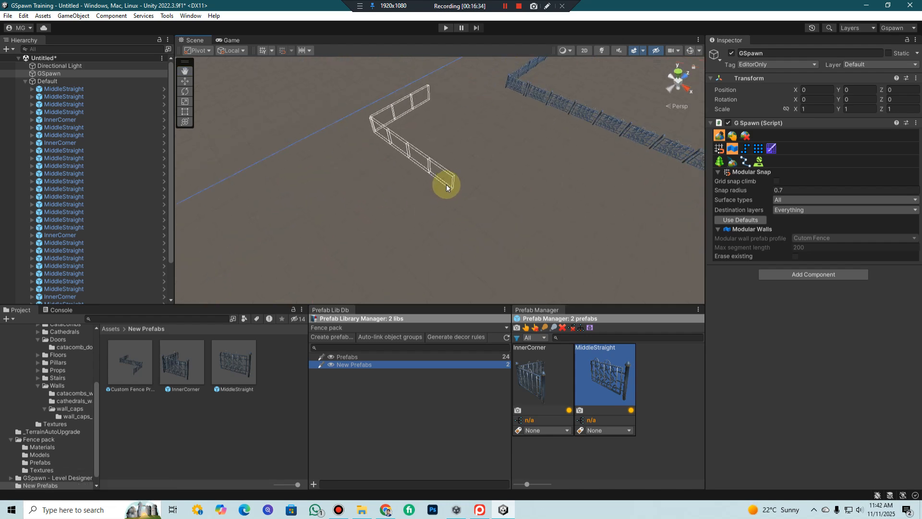
click(446, 185)
click(440, 197)
scroll(466, 235, down, 2)
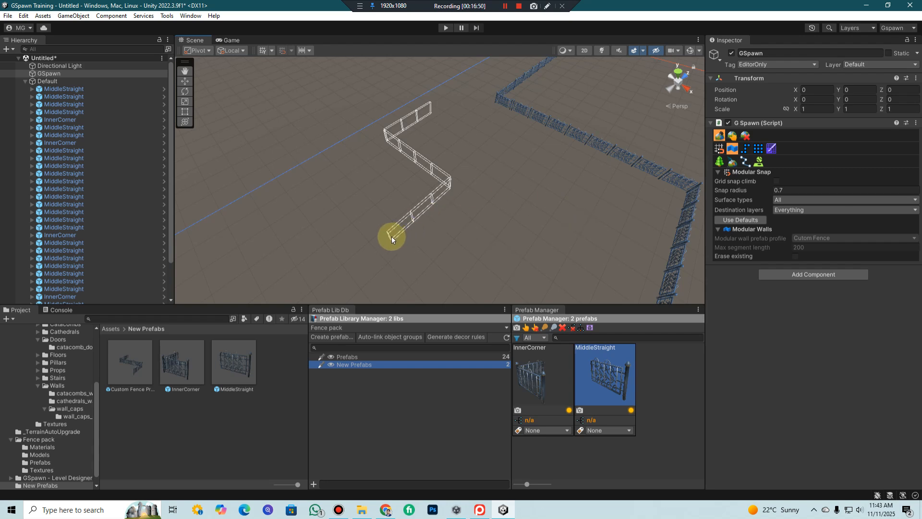
Extend the second fence run to the first fence's open end, add a short inward leg and spawn it
middle_drag(401, 226, 471, 207)
drag(482, 234, 475, 246)
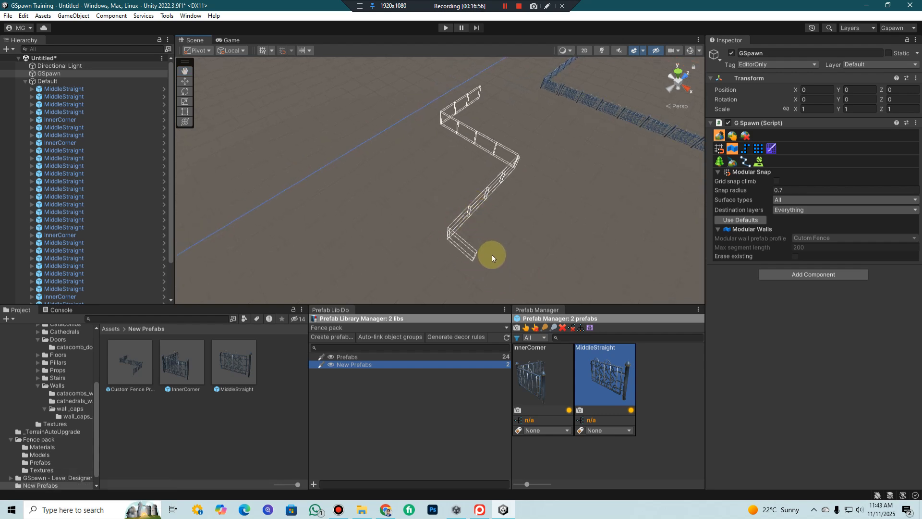
drag(465, 241, 498, 261)
middle_drag(569, 209, 425, 203)
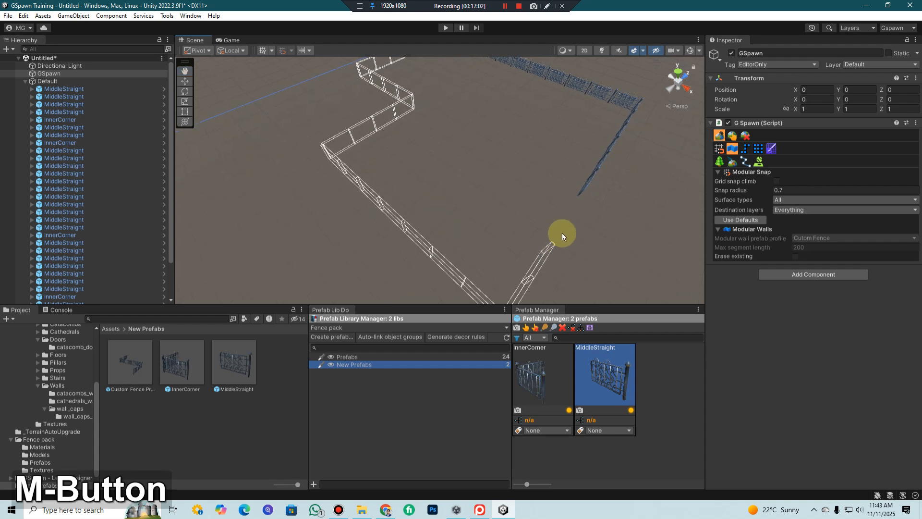
click(581, 197)
key(shift)
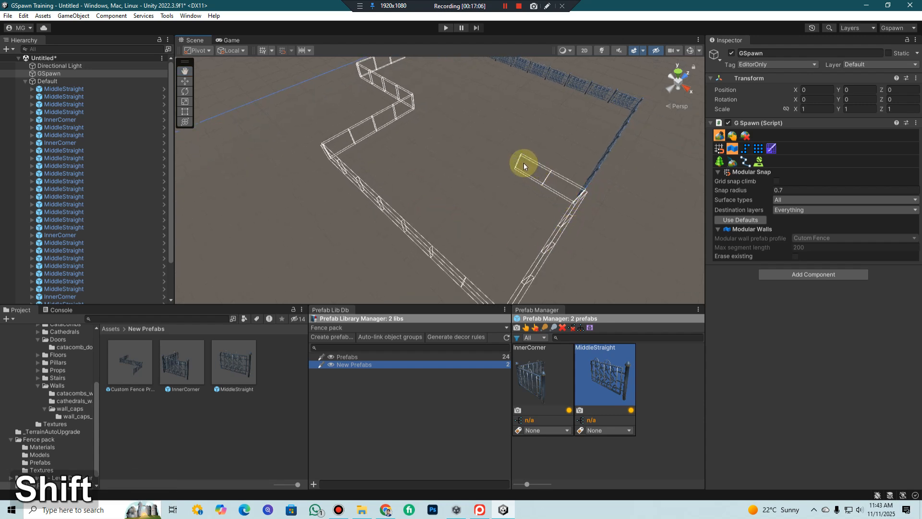
shift+click(524, 163)
Move along and around both fence runs to examine their corners and the connection between them
middle_drag(579, 247, 682, 246)
right_drag(335, 245, 486, 210)
key(shift+w)
key(shift+s)
key(shift+w)
key(shift+s)
key(shift+w)
key(shift+s)
key(shift+w)
key(shift+s)
key(shift+w)
key(shift+s)
key(shift+w)
key(shift+s)
key(shift+w)
key(shift+s)
key(shift+w)
key(shift+w)
key(shift+s)
middle_drag(486, 210, 555, 247)
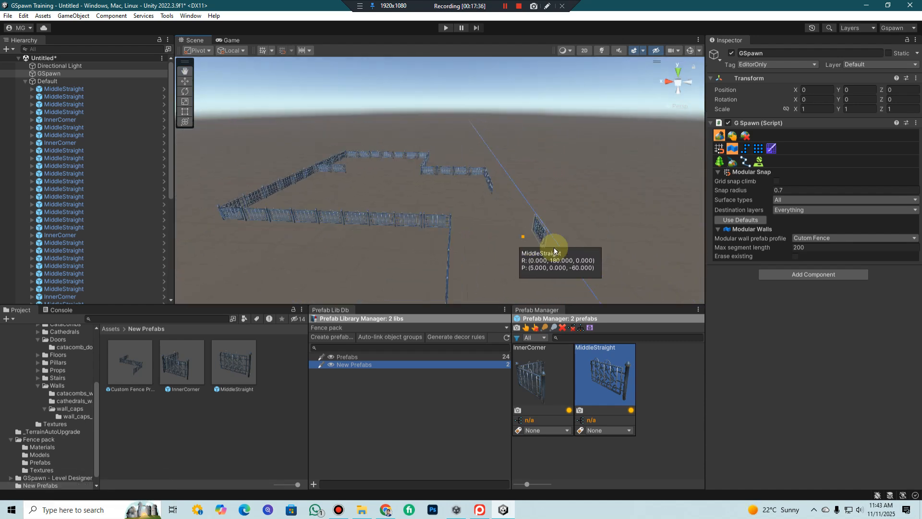
scroll(556, 246, down, 2)
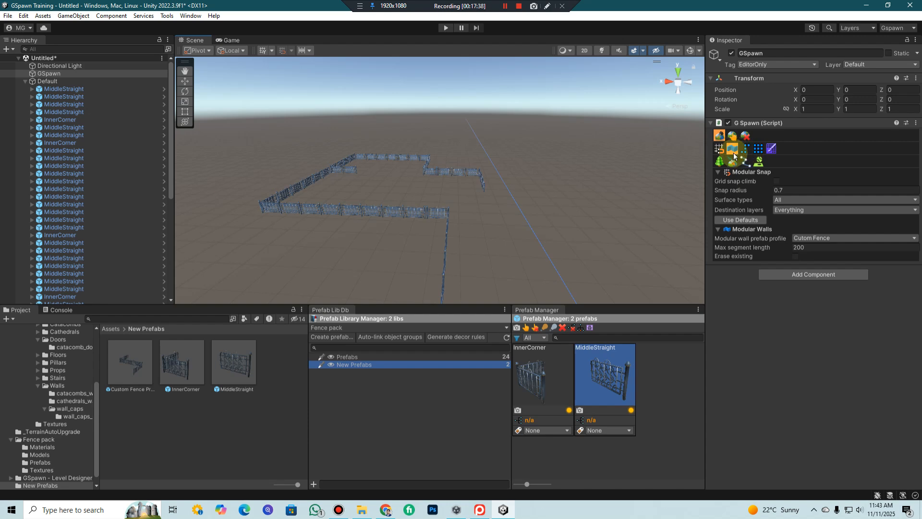
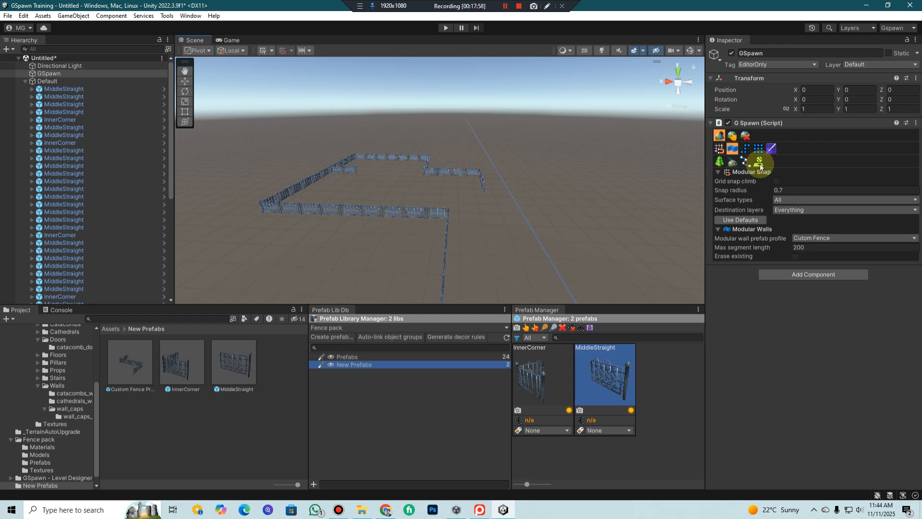
Spawn a short straight run of three fence pieces in the open area beside the existing fence runs
scroll(532, 225, down, 3)
middle_drag(539, 232, 521, 215)
mouse_move(520, 214)
right_down()
mouse_move(482, 258)
mouse_move(511, 211)
right_up()
middle_drag(512, 212, 495, 209)
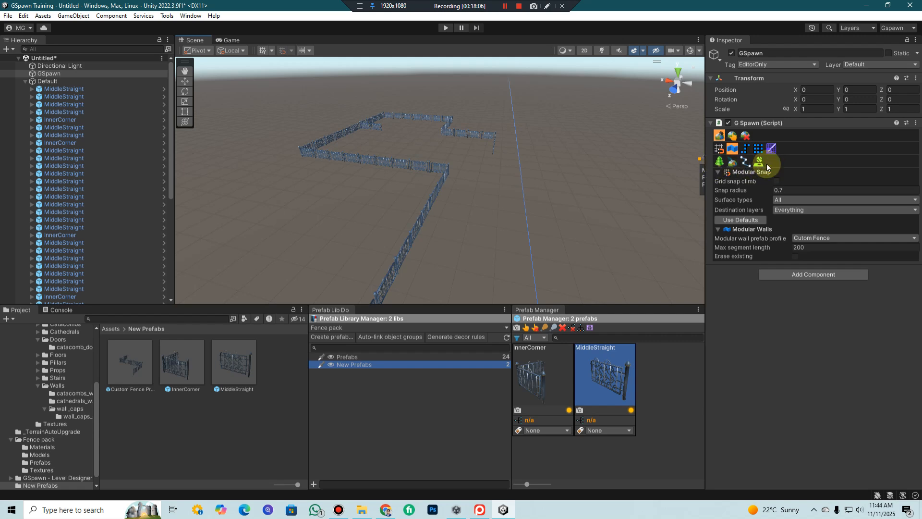
middle_drag(564, 205, 525, 192)
click(540, 196)
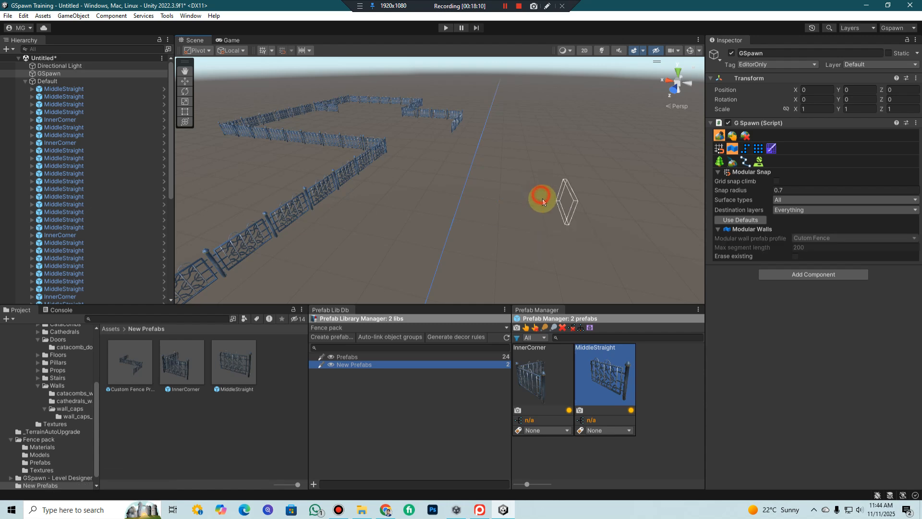
key(Escape)
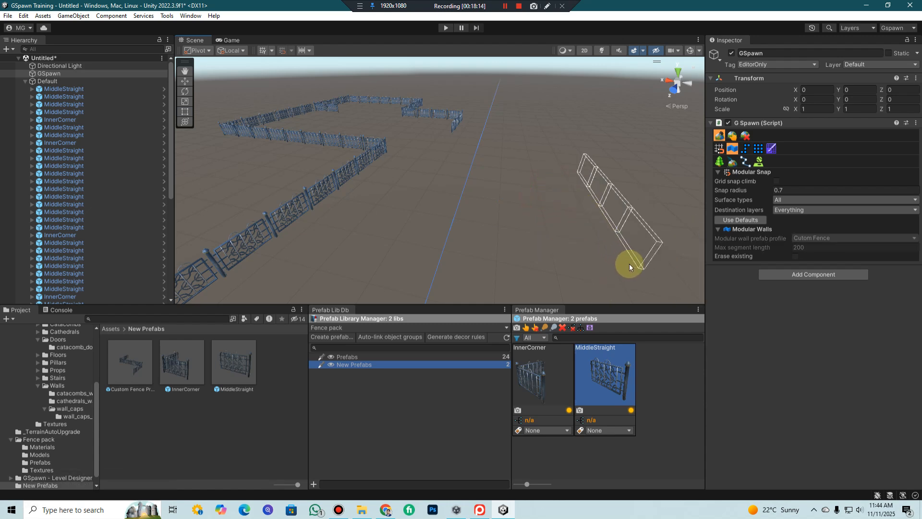
shift+click(629, 262)
Spawn a short L-shaped fence run between the separate straight run and the long existing fence
middle_drag(653, 260, 638, 247)
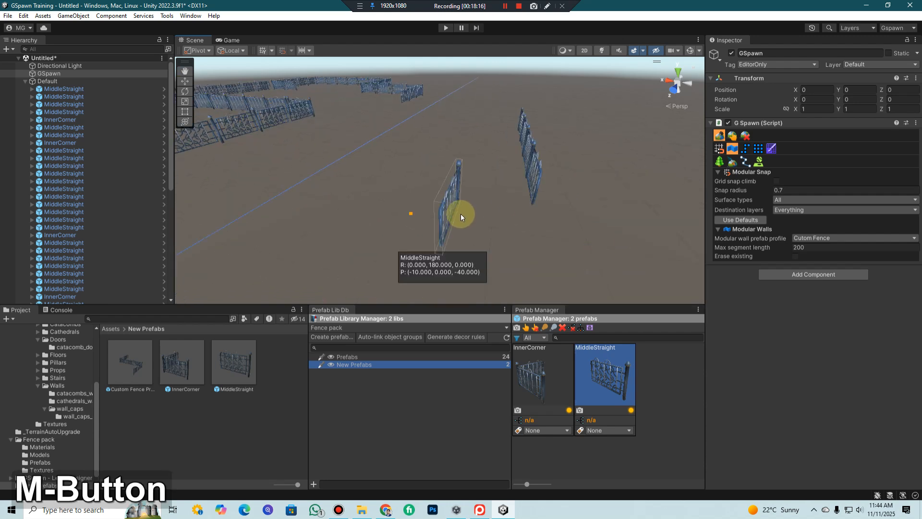
click(432, 156)
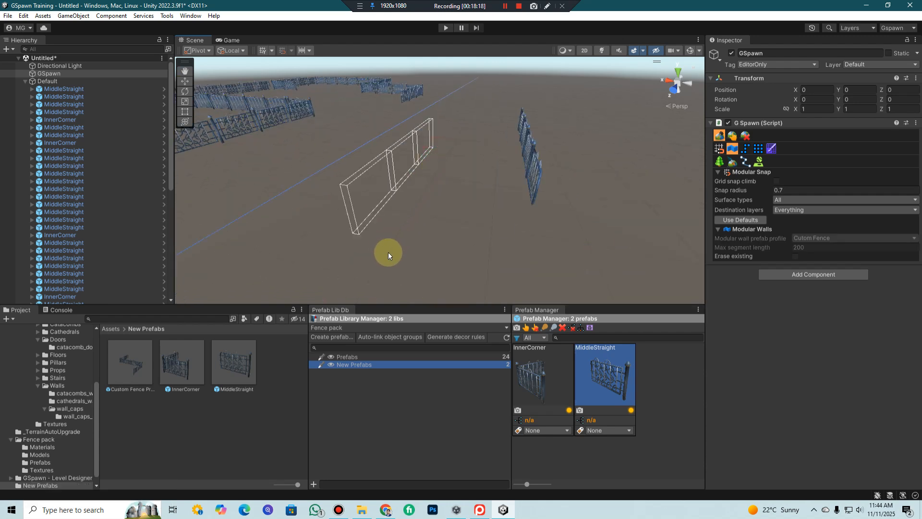
click(330, 268)
scroll(549, 256, down, 5)
middle_drag(458, 233, 524, 272)
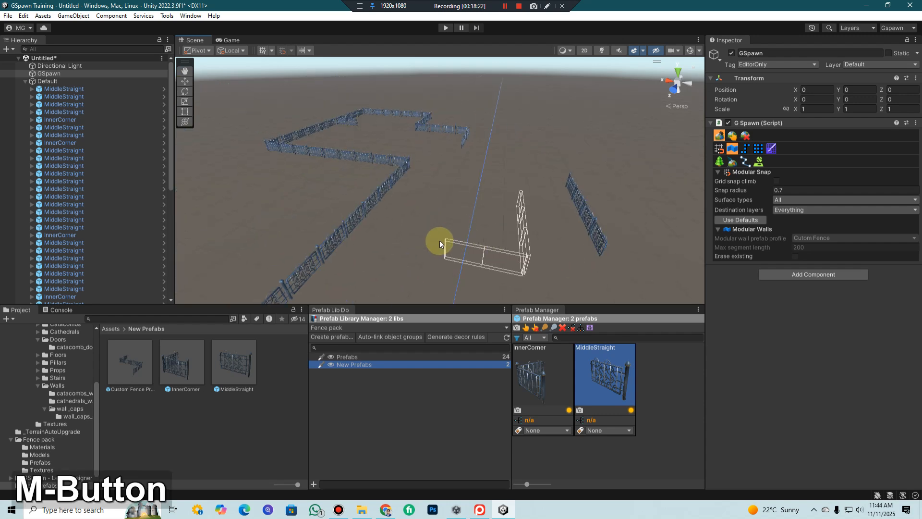
shift+click(442, 247)
middle_drag(571, 230, 657, 202)
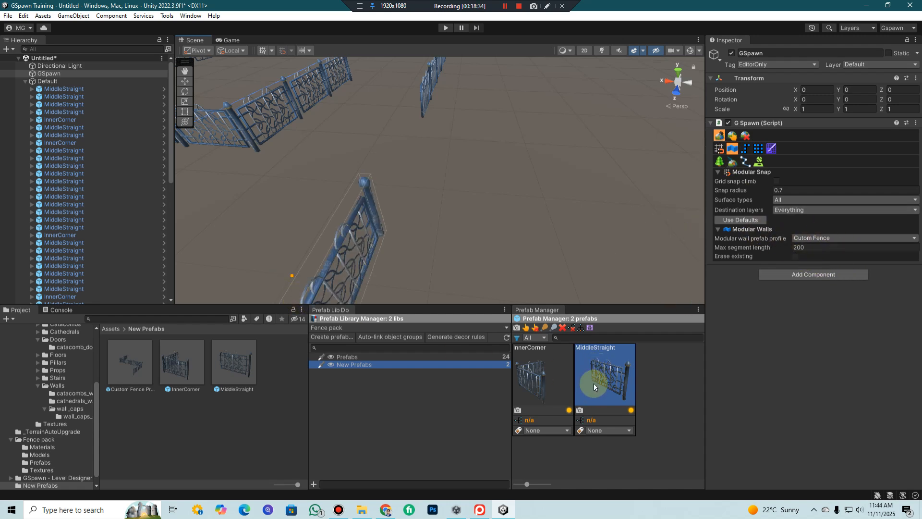
Spawn a long straight fence run in the open ground, parallel to the short separate runs
middle_drag(476, 181, 384, 181)
right_drag(384, 182, 339, 181)
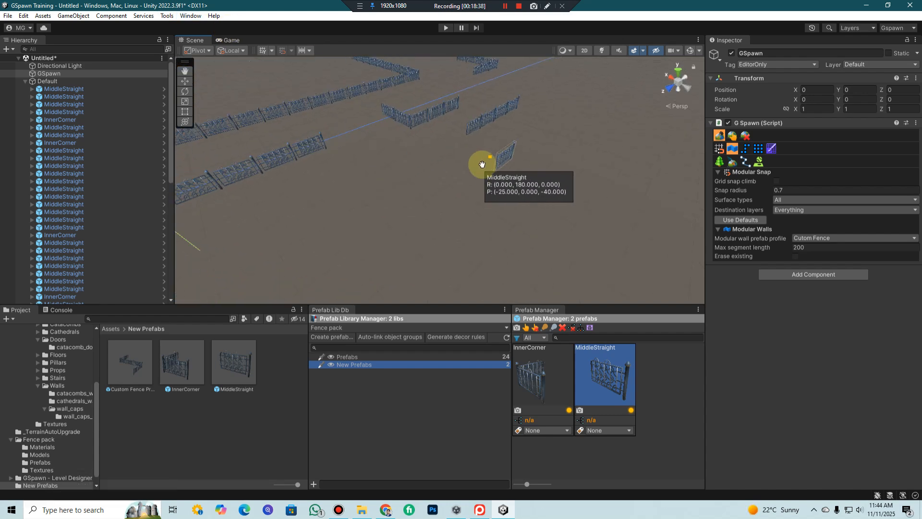
middle_drag(485, 167, 467, 165)
right_drag(483, 190, 404, 175)
click(593, 185)
scroll(533, 216, down, 3)
mouse_move(534, 216)
middle_down()
mouse_move(523, 187)
mouse_move(417, 187)
middle_up()
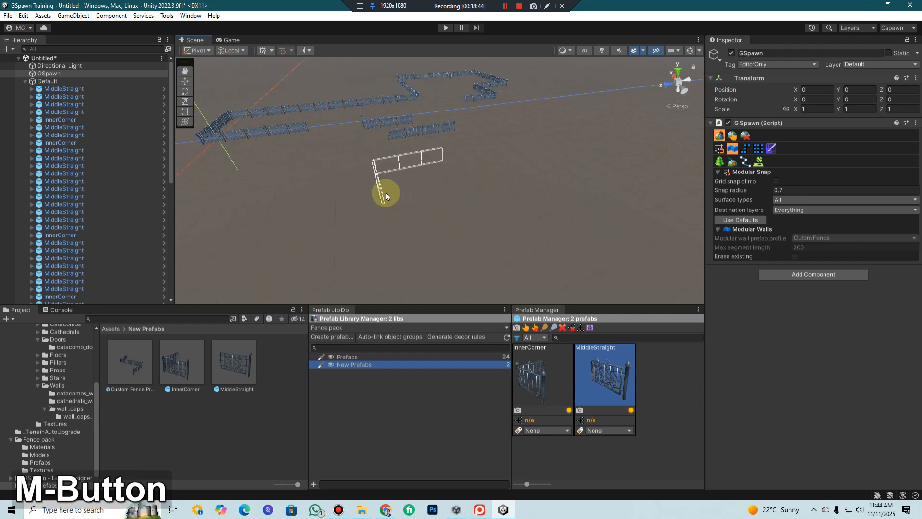
middle_drag(309, 191, 357, 196)
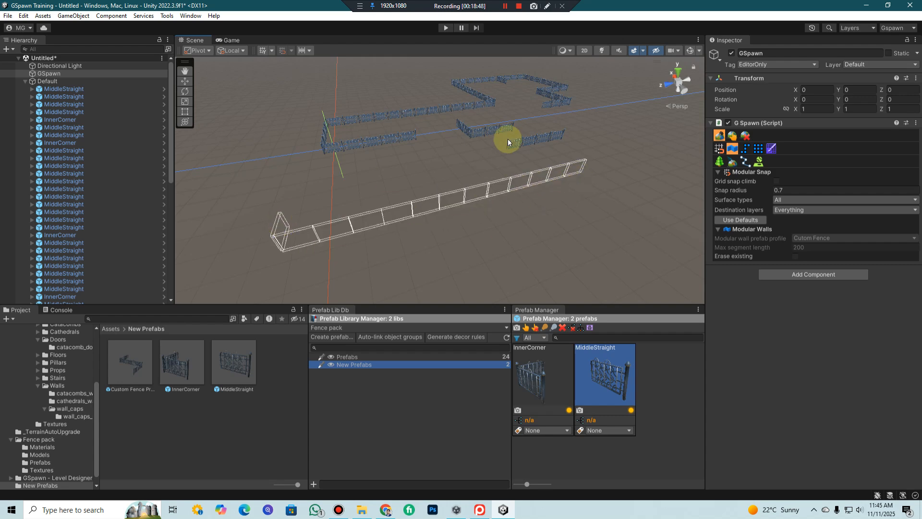
shift+click(382, 218)
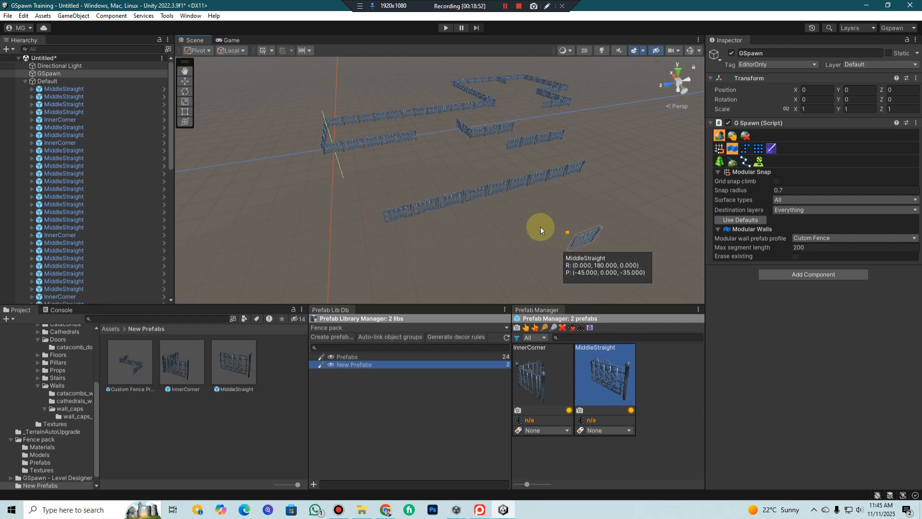
Open the Modular Wall Prefabs window for the Cutom Fence profile and review the settings of the MiddleStraight straight-wall prefab
middle_drag(544, 221, 492, 151)
click(191, 16)
mouse_move(175, 22)
mouse_move(281, 56)
click(345, 120)
click(348, 148)
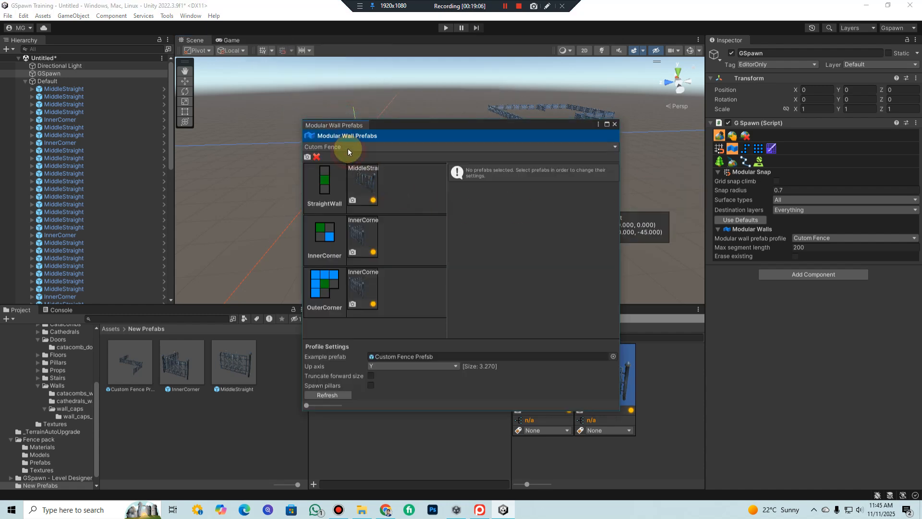
click(347, 169)
click(364, 201)
drag(448, 123, 458, 61)
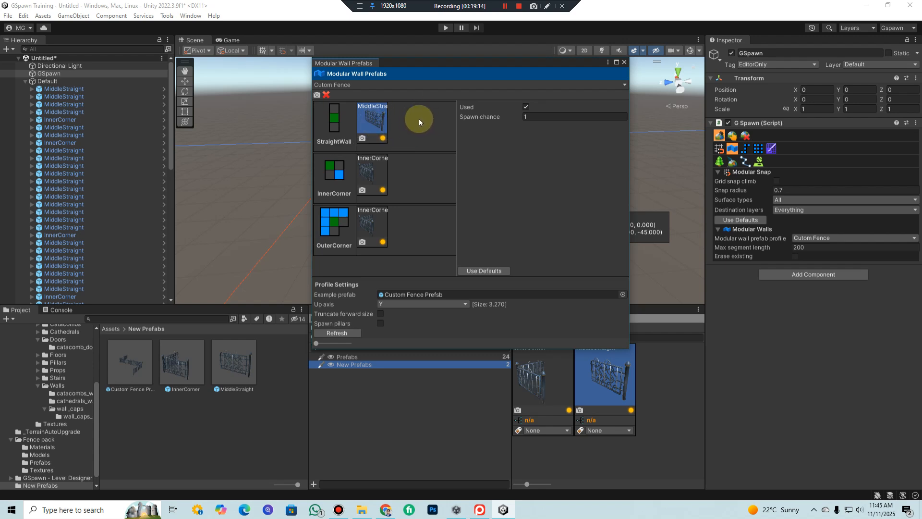
click(526, 106)
click(372, 166)
click(366, 123)
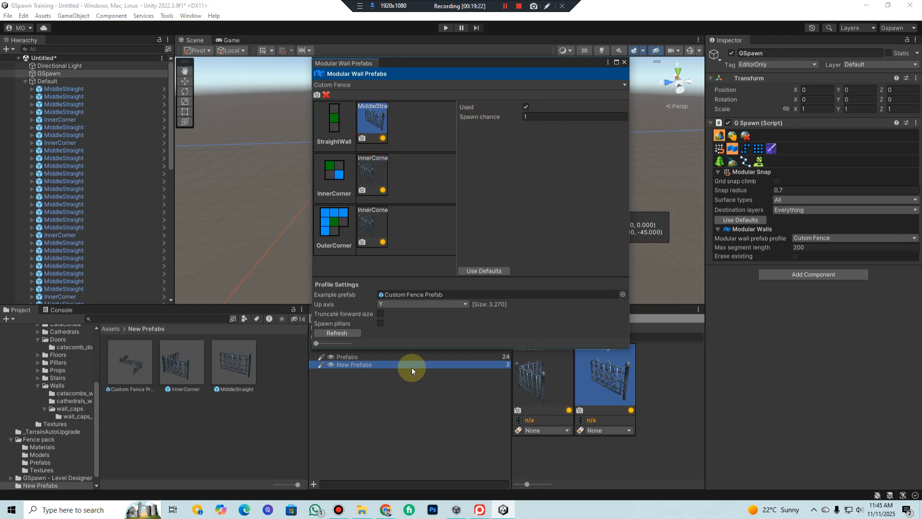
Add fence_c_gate3 from the Prefabs library to the StraightWall row and set its spawn chance to 0.15
click(349, 358)
scroll(623, 443, down, 3)
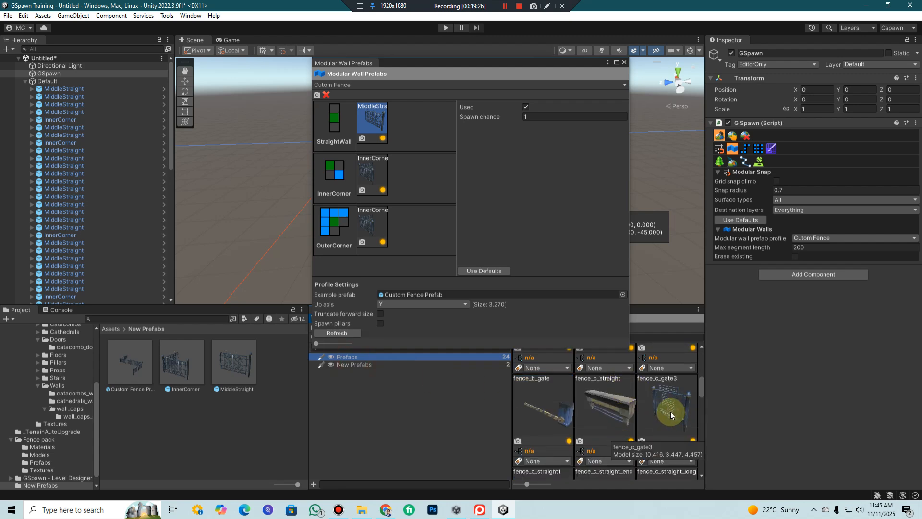
drag(670, 411, 420, 139)
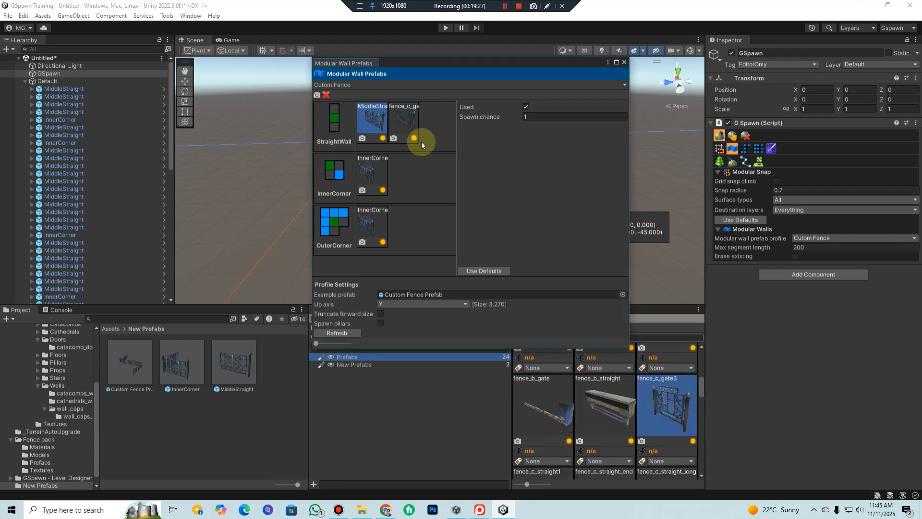
click(409, 125)
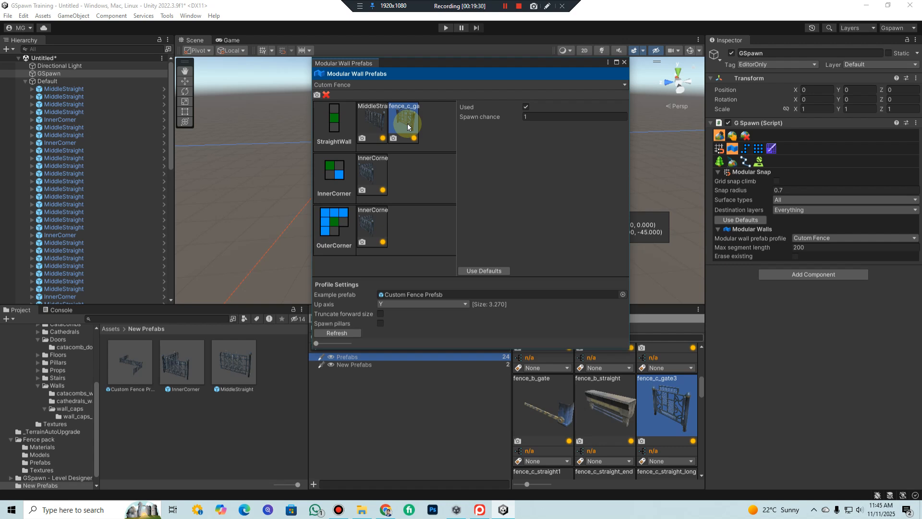
drag(502, 117, 487, 117)
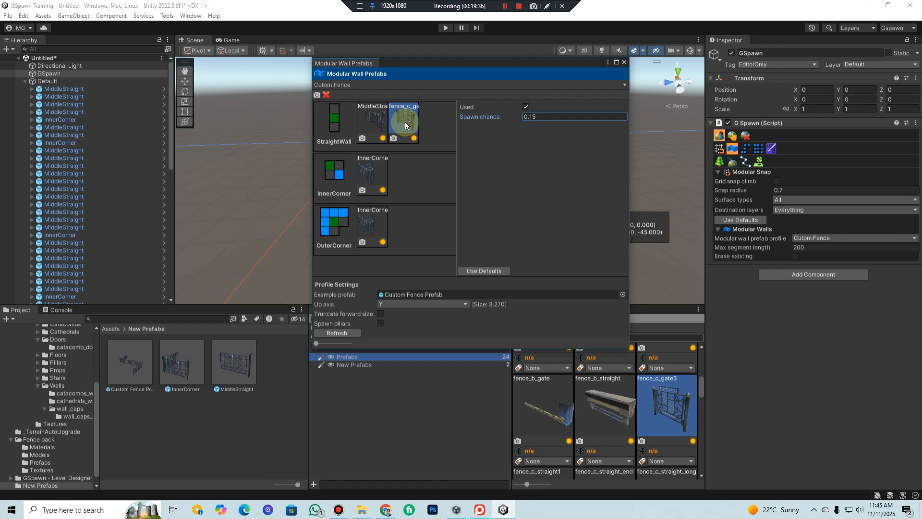
Add both fence_c_straight1 and fence_c_straight_end to the StraightWall row of the Cutom Fence profile
scroll(638, 430, down, 2)
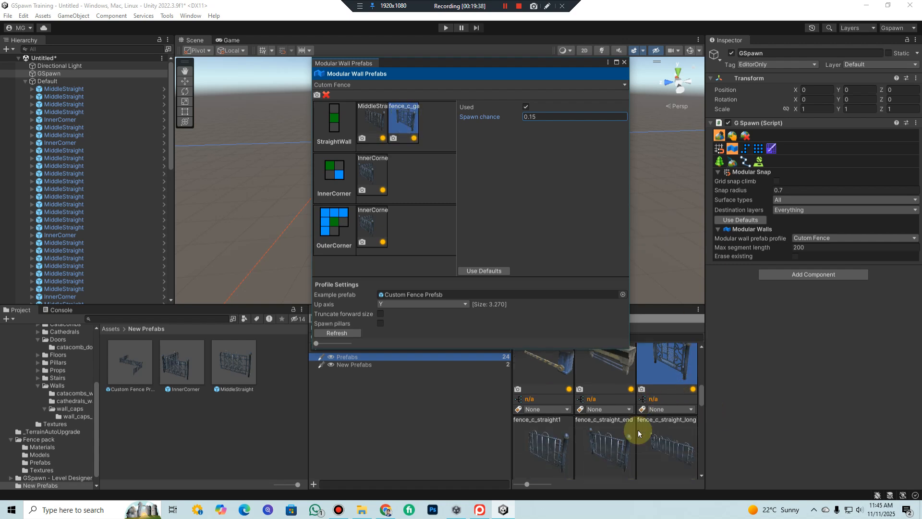
scroll(593, 456, down, 2)
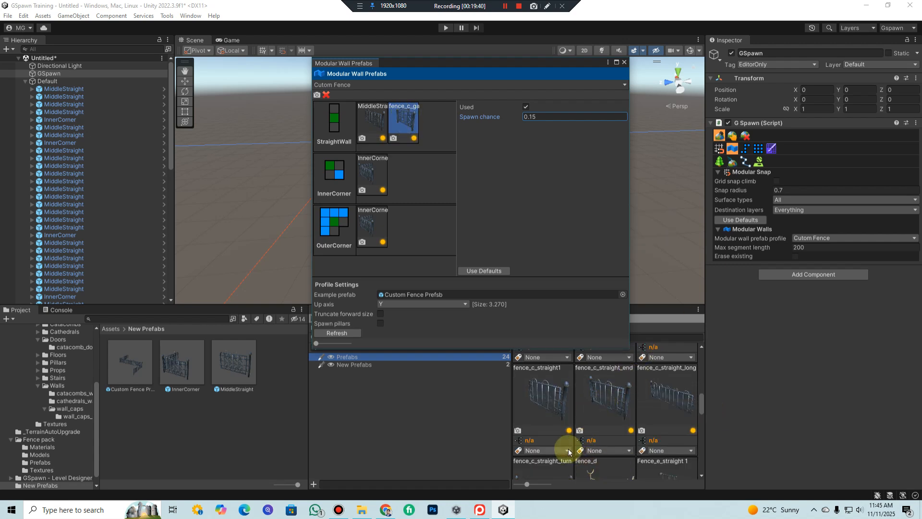
click(600, 409)
click(539, 408)
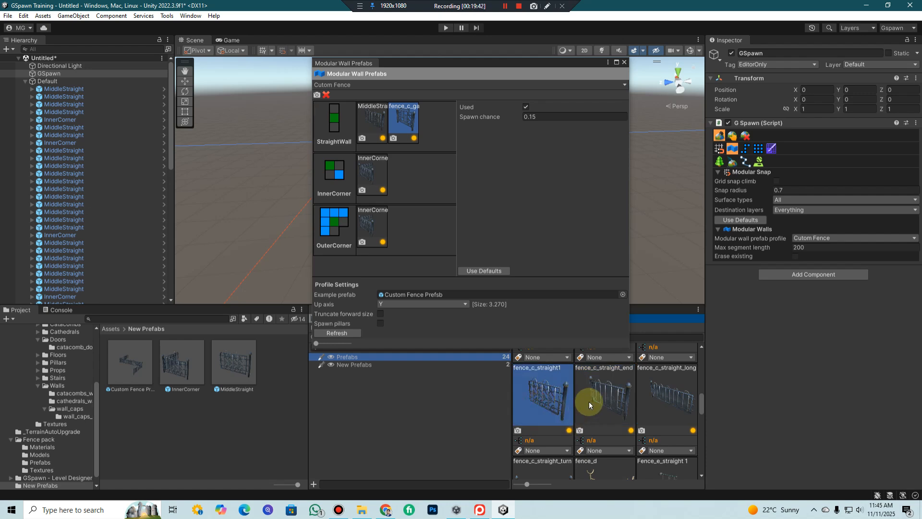
ctrl+drag(600, 399, 445, 123)
Set the third StraightWall prefab's spawn chance to 0.43 and widen the prefab window and its list to fit the whole row
drag(402, 148, 437, 149)
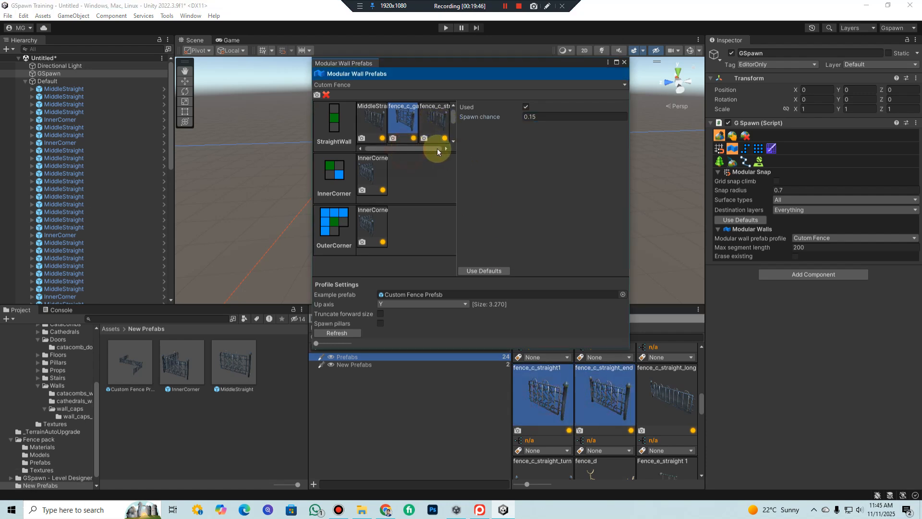
click(434, 121)
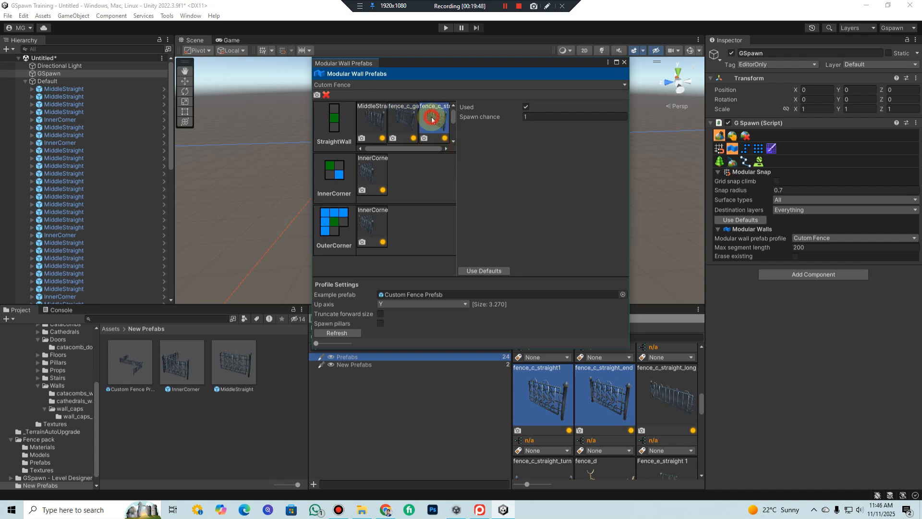
drag(506, 120, 365, 128)
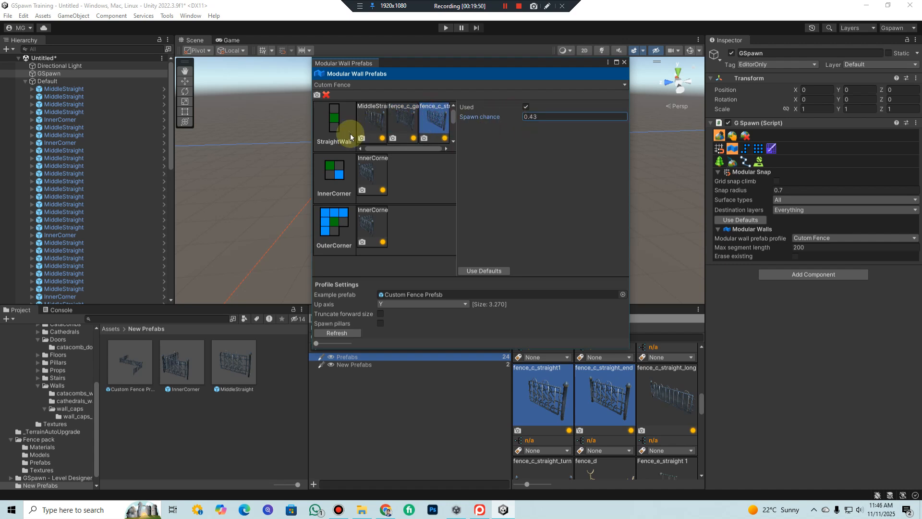
drag(310, 137, 255, 134)
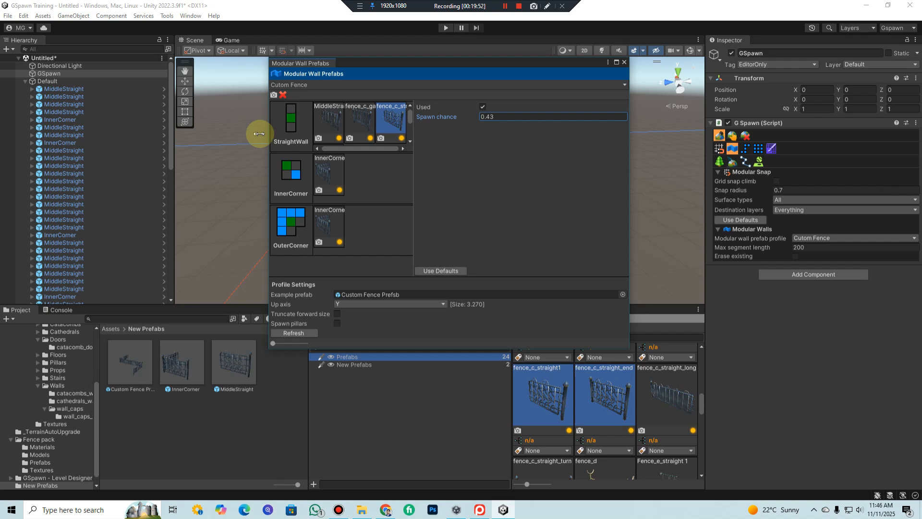
drag(405, 162, 495, 165)
Set the fourth StraightWall prefab's spawn chance to 0.13, recheck the MiddleStraight settings and close the Modular Wall Prefabs window
click(412, 119)
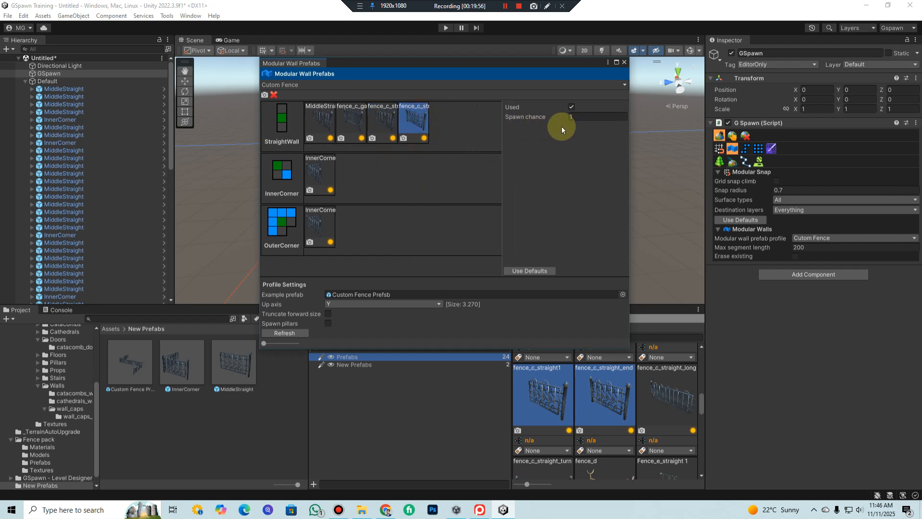
drag(567, 119, 538, 119)
click(320, 122)
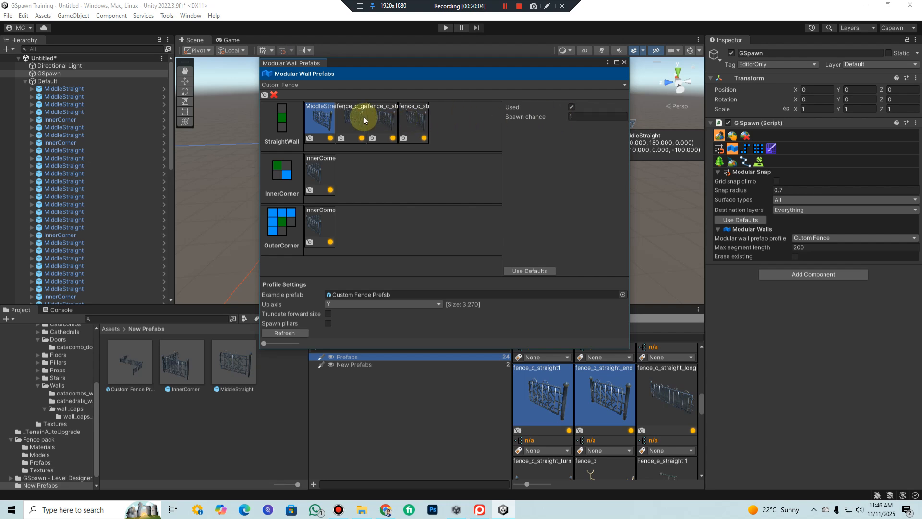
click(417, 120)
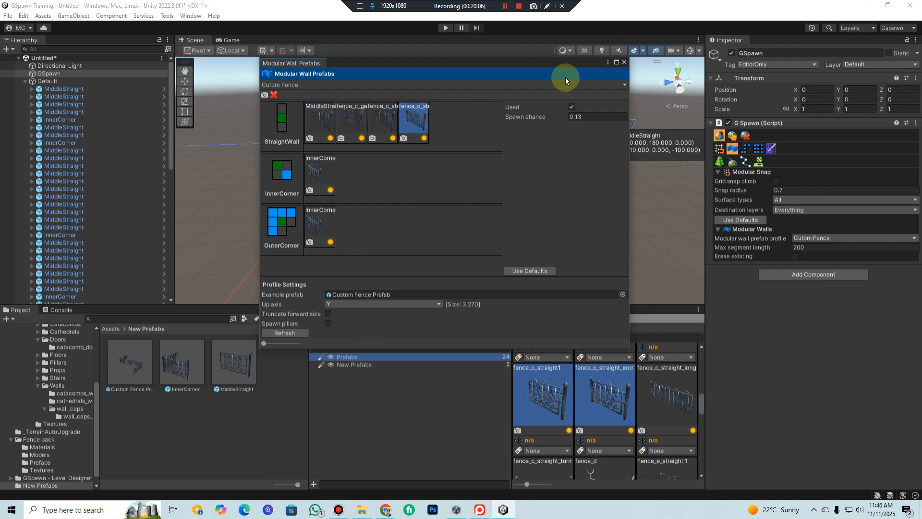
click(625, 63)
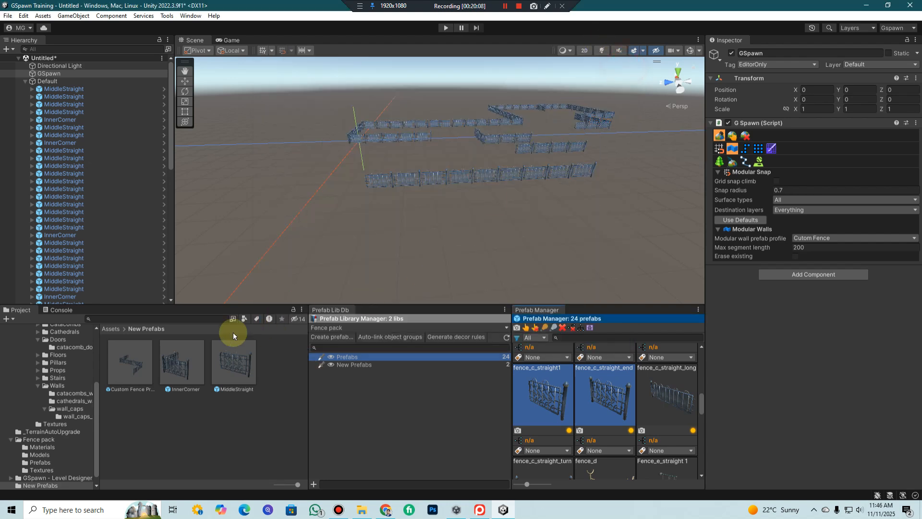
Switch the prefab library profile to Catacombs & Crypts Interiors Kit and expand its Prefabs library
click(352, 323)
click(351, 327)
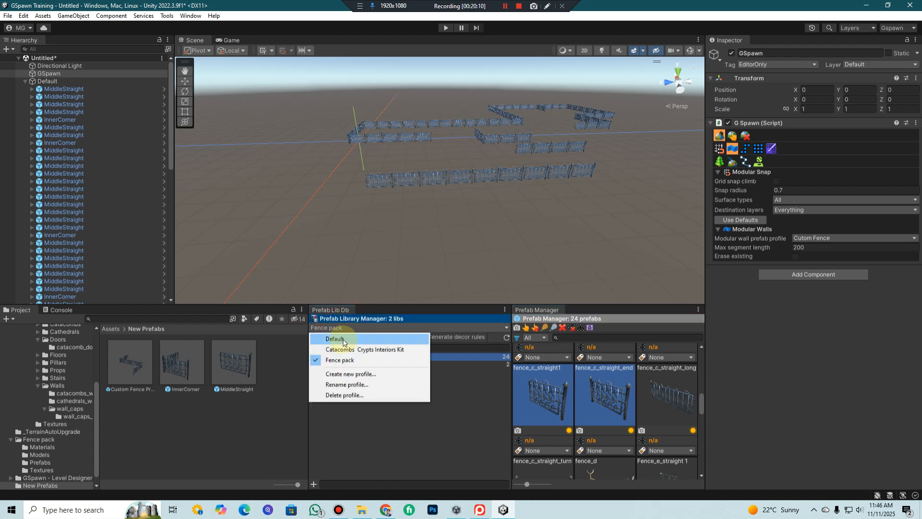
click(370, 349)
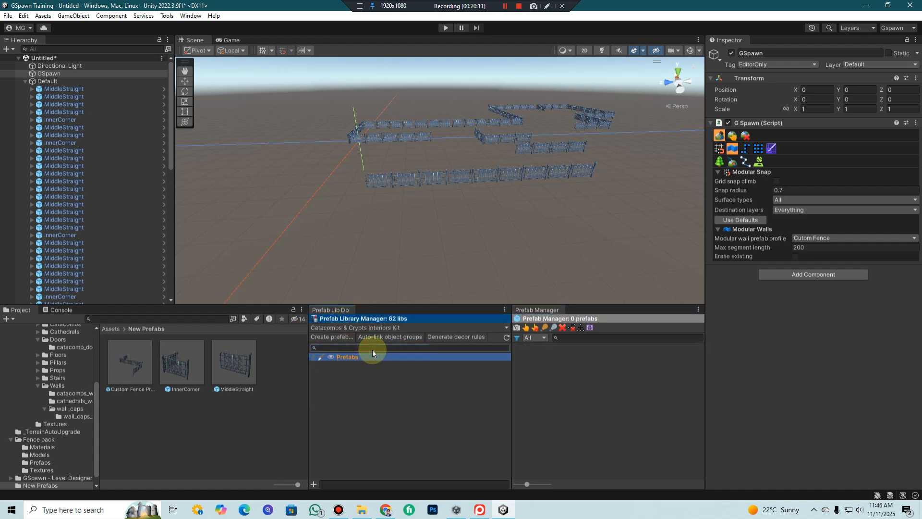
click(315, 357)
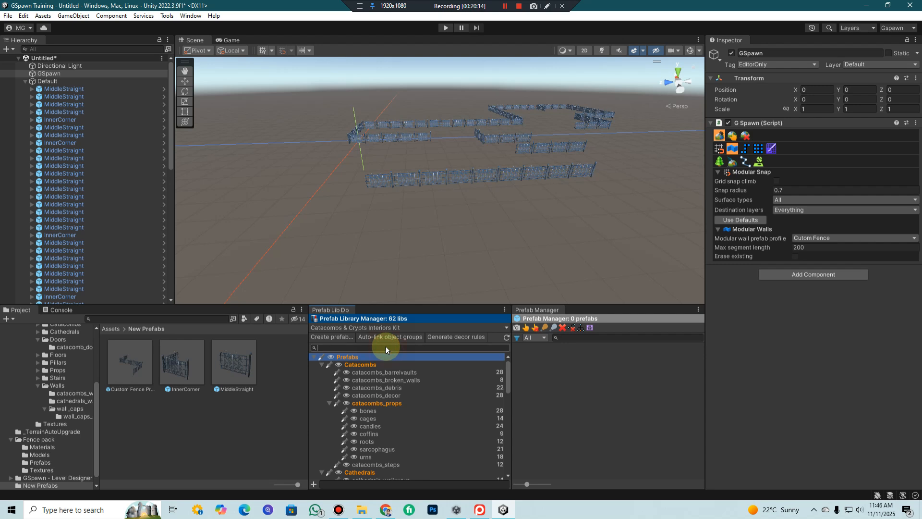
Search the libraries for "wa", clear the search, and browse the catacombs barrel vault, broken wall and debris libraries
text(wa)
click(367, 377)
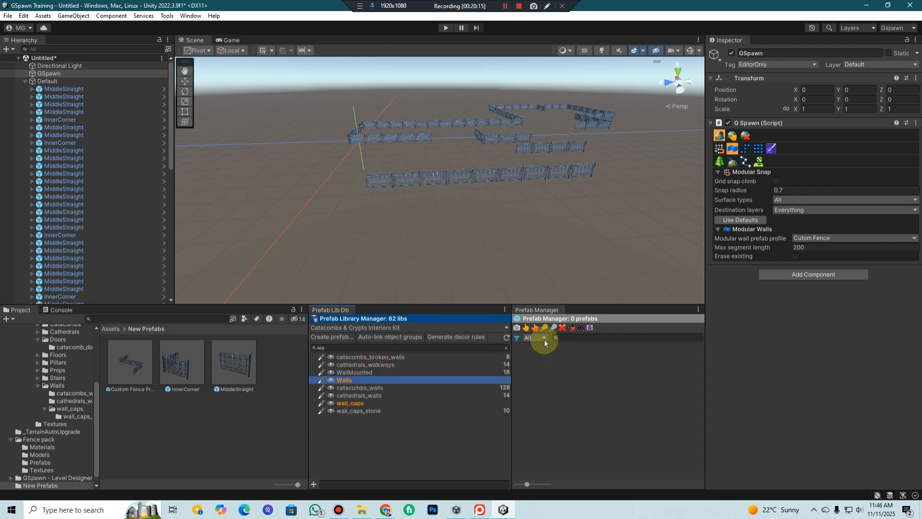
click(504, 347)
click(410, 374)
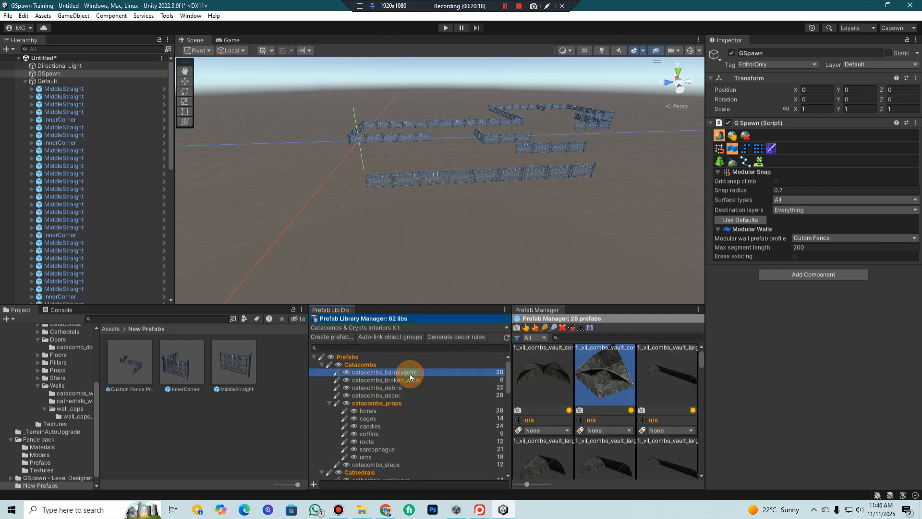
click(389, 381)
click(390, 388)
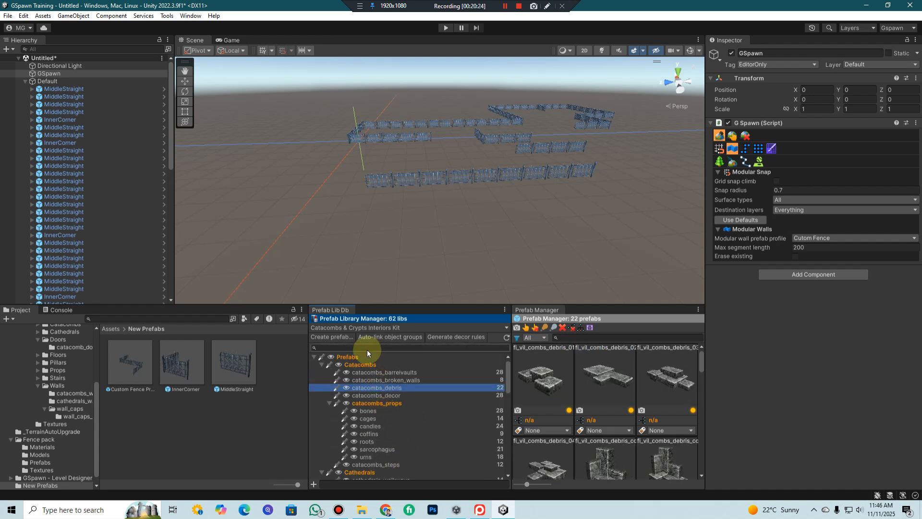
Search the prefab libraries for "wa" and open the catacombs_walls library
scroll(417, 451, down, 4)
scroll(417, 452, up, 3)
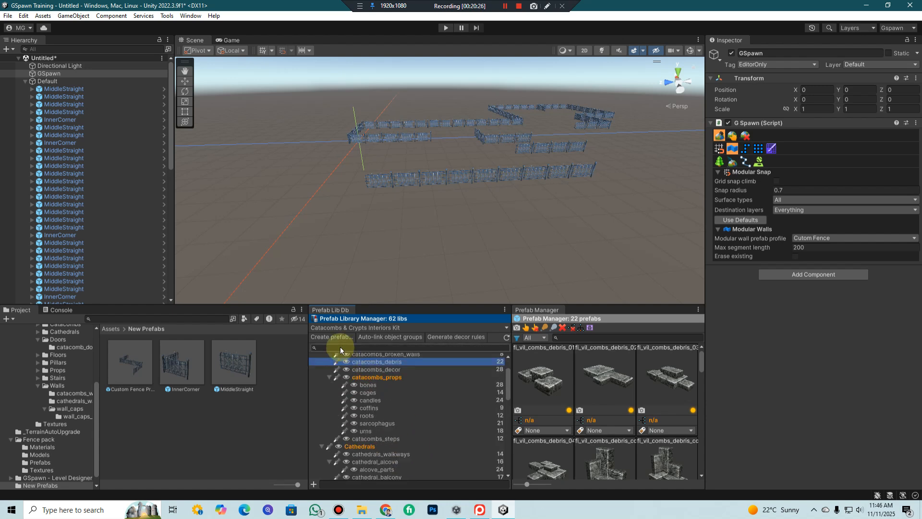
text(wa)
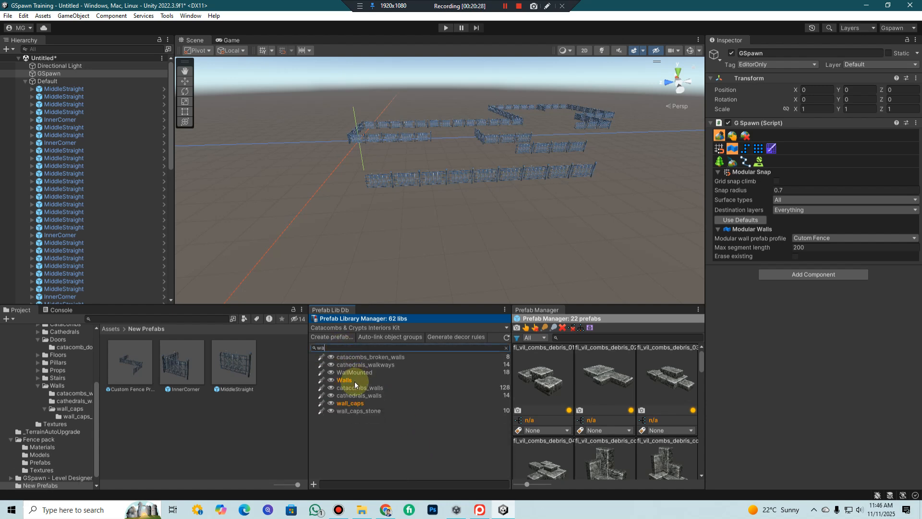
click(364, 387)
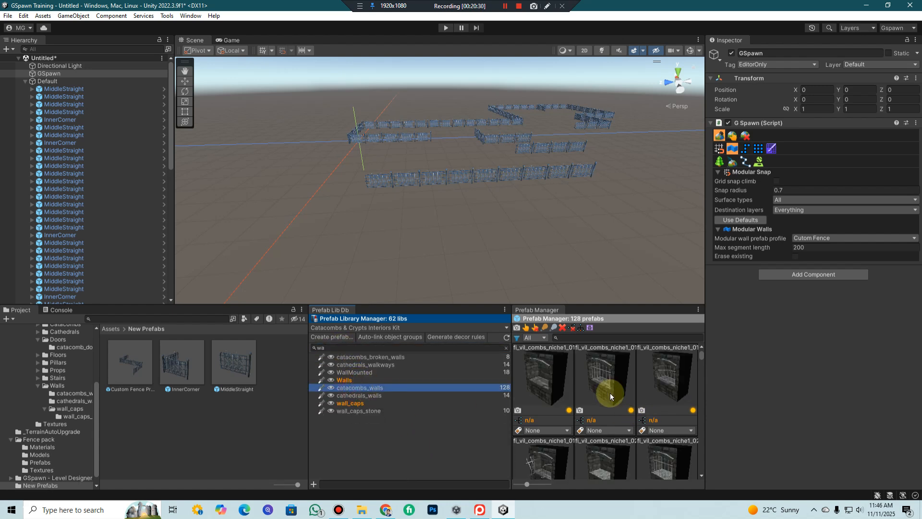
Examine the niche wall prefabs in catacombs_walls, rotating several previews to see them from different angles
click(535, 387)
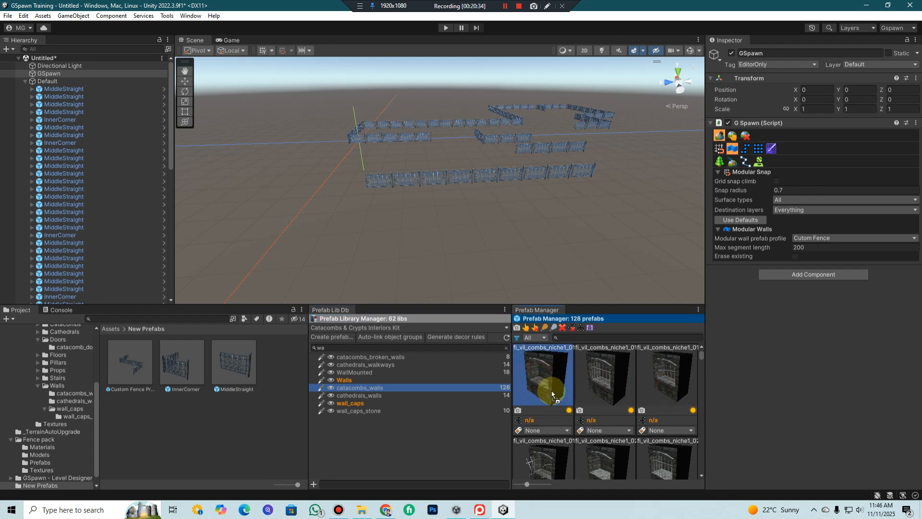
middle_click(550, 374)
middle_drag(551, 374, 685, 368)
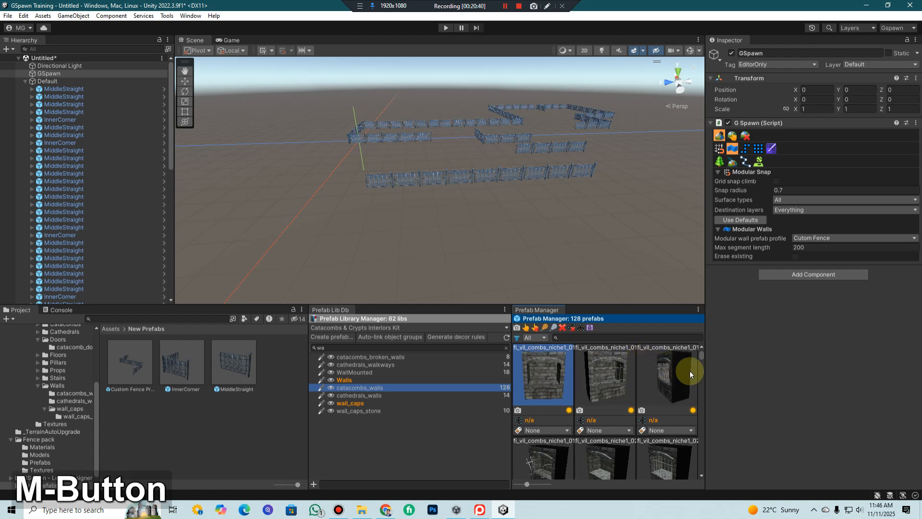
scroll(612, 448, down, 1)
scroll(613, 447, down, 1)
mouse_move(592, 383)
middle_down()
mouse_move(611, 372)
mouse_move(610, 385)
middle_up()
scroll(601, 382, up, 3)
click(597, 374)
scroll(585, 390, up, 1)
scroll(672, 395, up, 1)
middle_drag(671, 397, 657, 412)
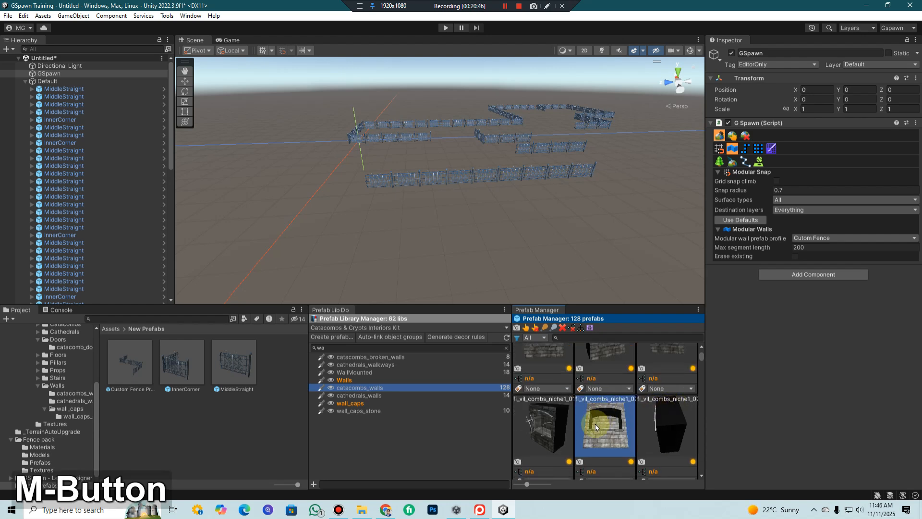
scroll(586, 430, down, 2)
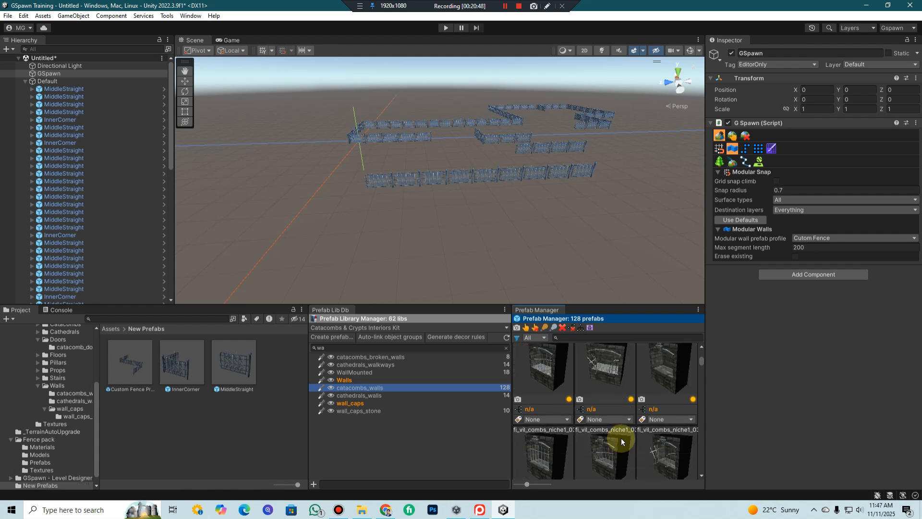
scroll(598, 457, up, 1)
middle_drag(598, 456, 588, 431)
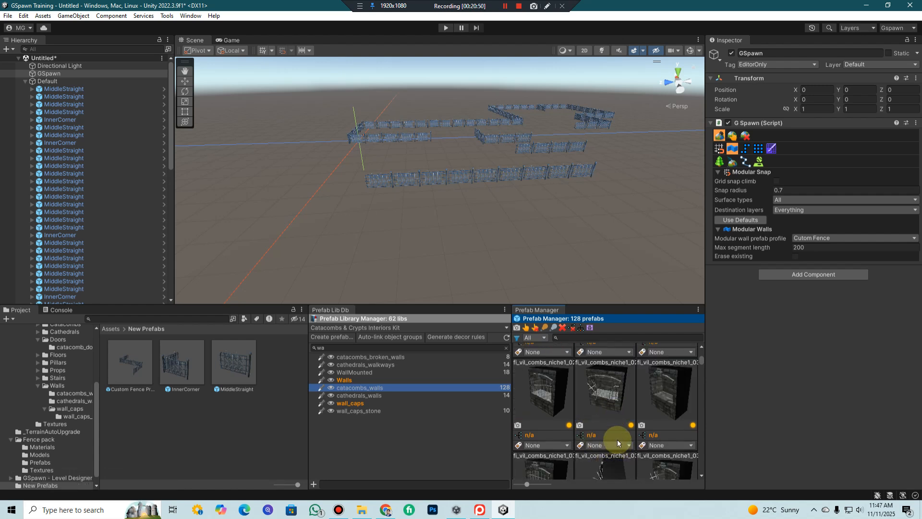
scroll(618, 436, down, 3)
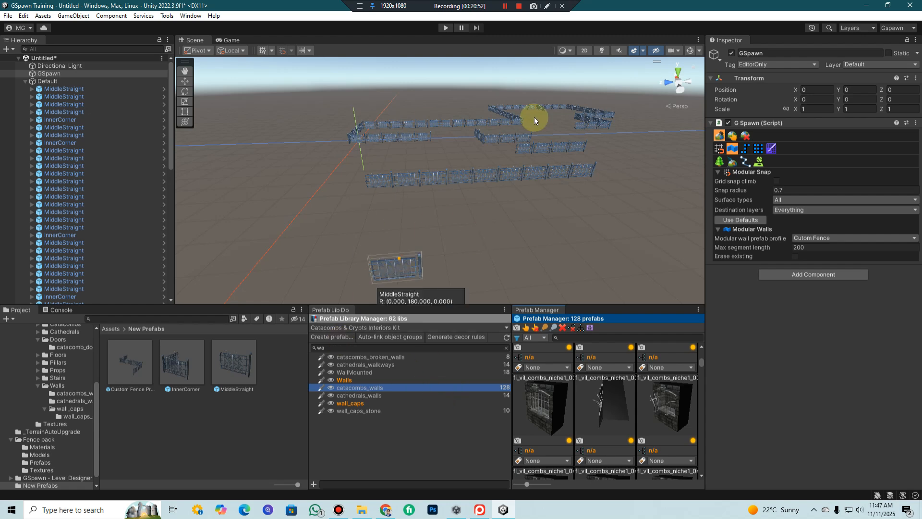
Spawn a winding modular fence with several turns and mixed straight pieces in front of the existing long straight fence row
mouse_move(646, 214)
mouse_down()
mouse_move(365, 222)
mouse_move(428, 226)
mouse_move(649, 187)
mouse_up()
key(shift)
key(Caps_Lock)
key(shift)
middle_drag(657, 195, 607, 221)
right_drag(607, 221, 583, 226)
scroll(569, 261, up, 4)
middle_drag(570, 243, 570, 274)
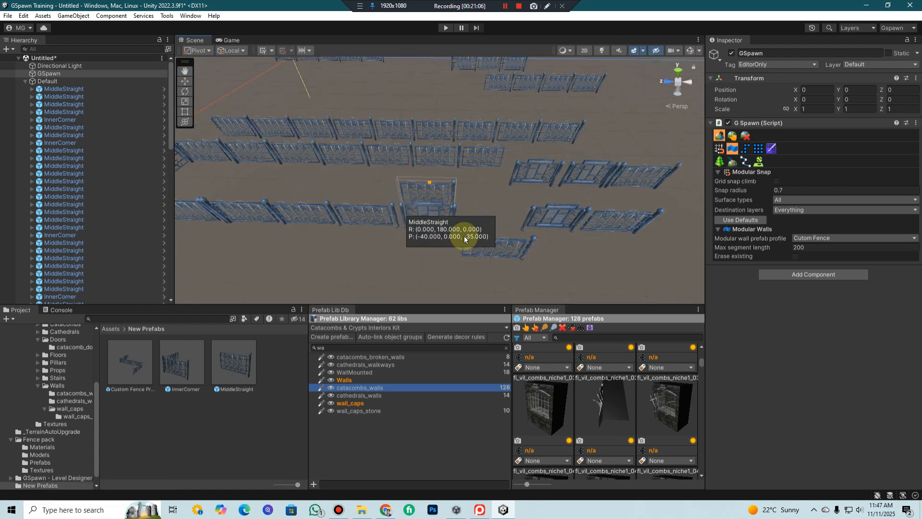
scroll(452, 235, down, 3)
mouse_move(457, 201)
middle_down()
mouse_move(472, 216)
mouse_move(474, 208)
middle_up()
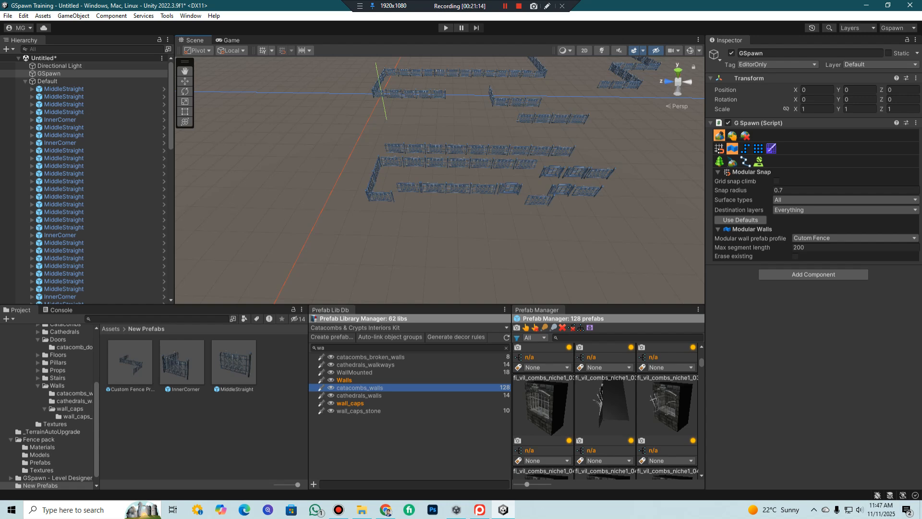
scroll(509, 178, down, 5)
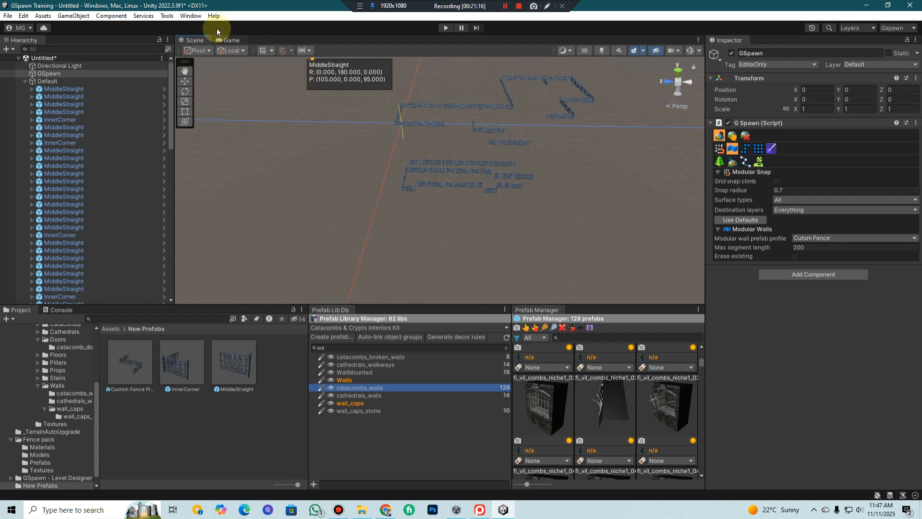
Open the Modular Wall Prefabs window and switch Spawn pillars on and back off for the Cutom Fence profile
click(190, 15)
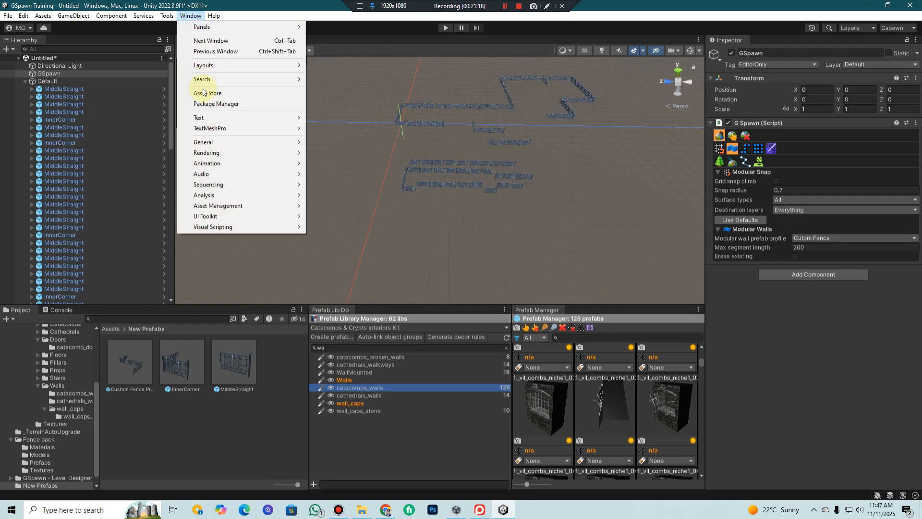
click(168, 16)
click(169, 17)
mouse_move(184, 26)
mouse_move(258, 53)
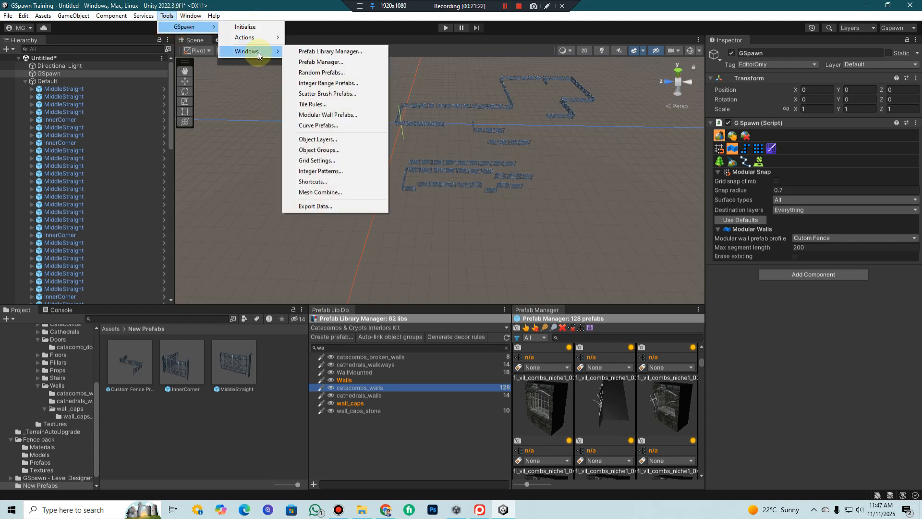
click(329, 115)
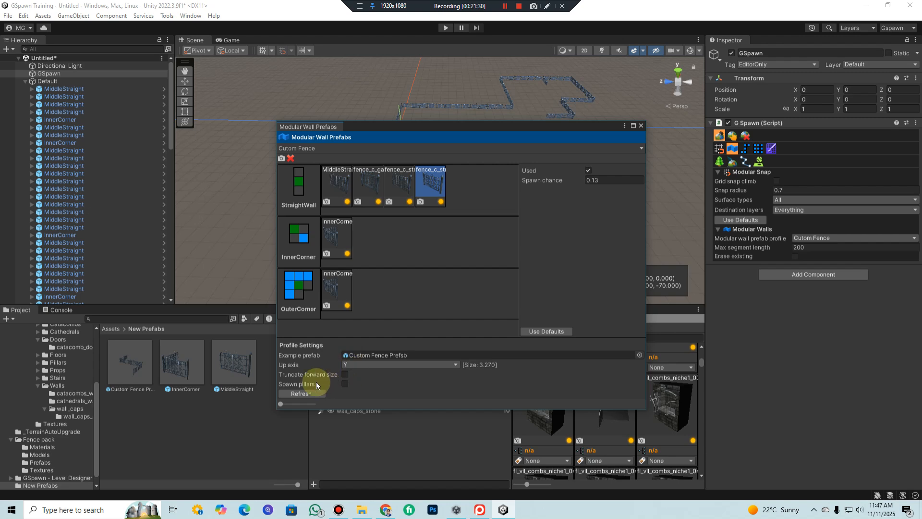
click(346, 385)
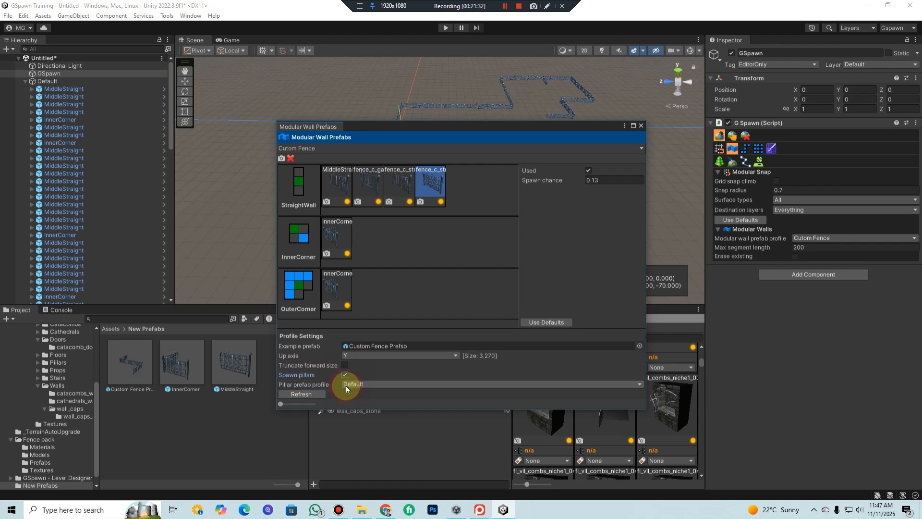
click(345, 375)
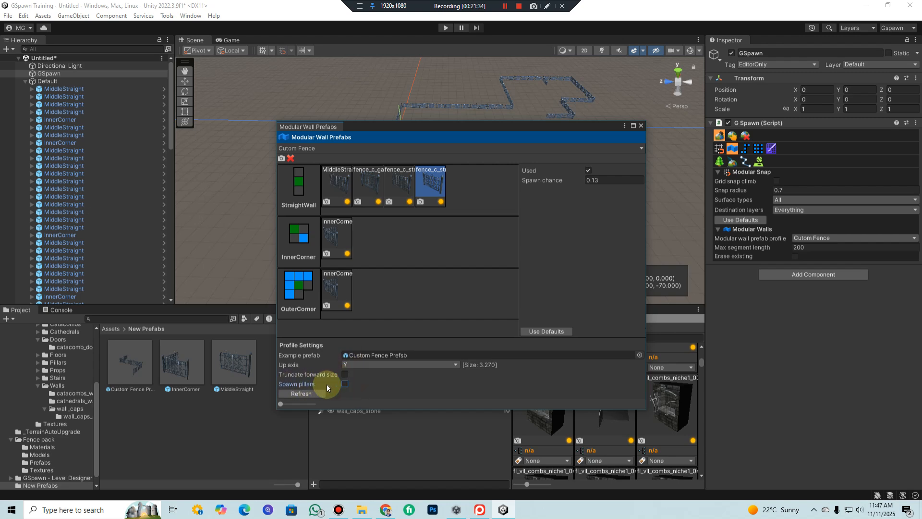